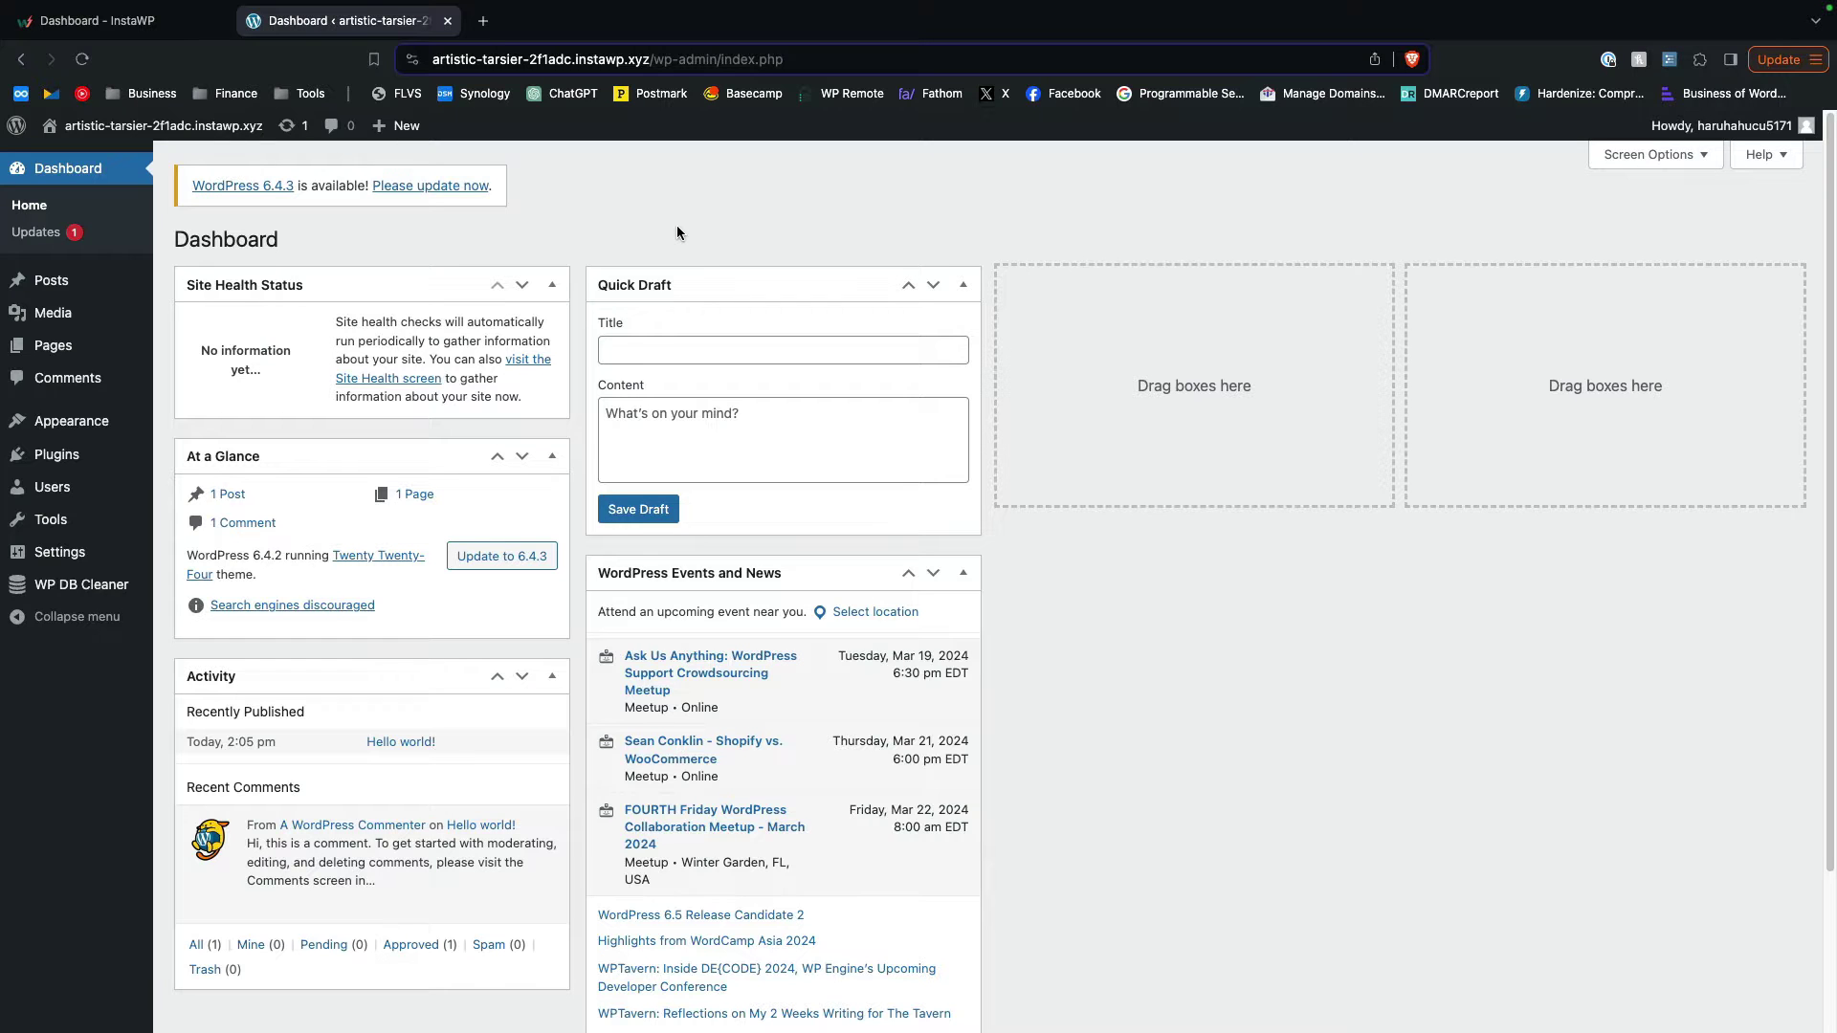
- Open the new staging site's database editor from the InstaWP dashboard and show the structure of the iwp8858_options table
scroll(650, 315, "down", 3)
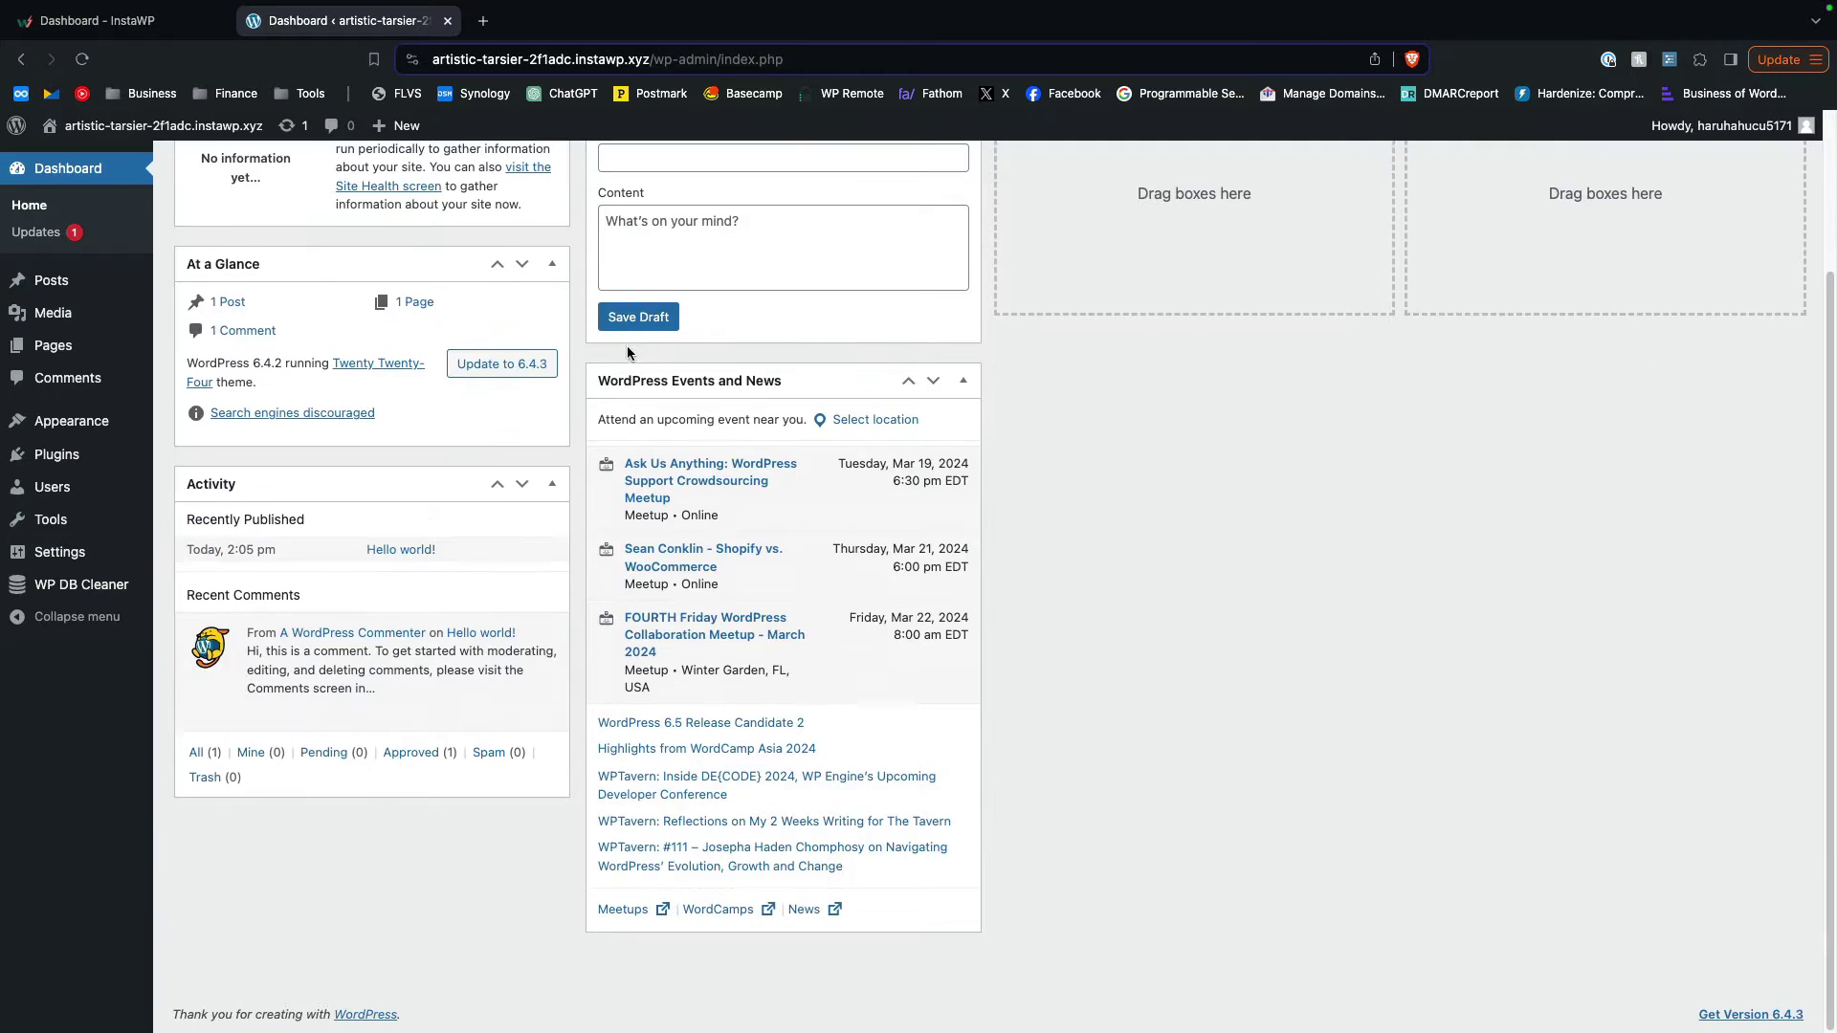
scroll(627, 347, "up", 3)
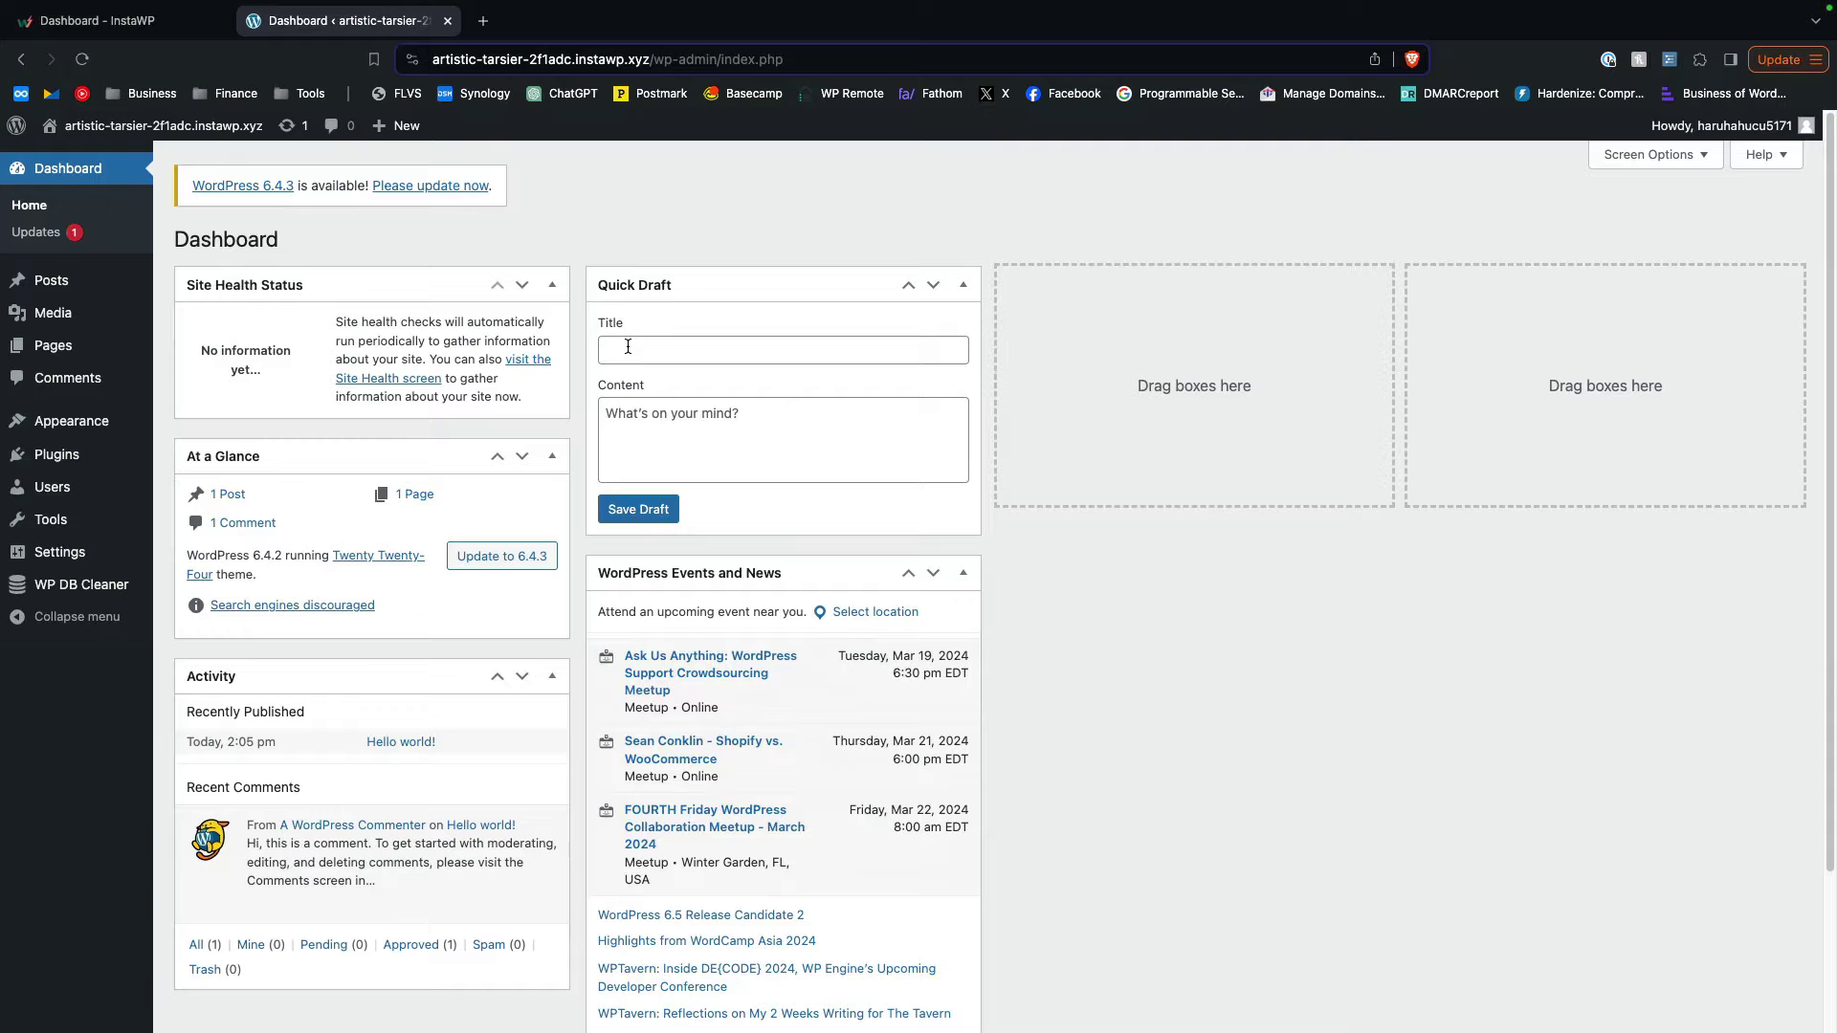
left_click(96, 20)
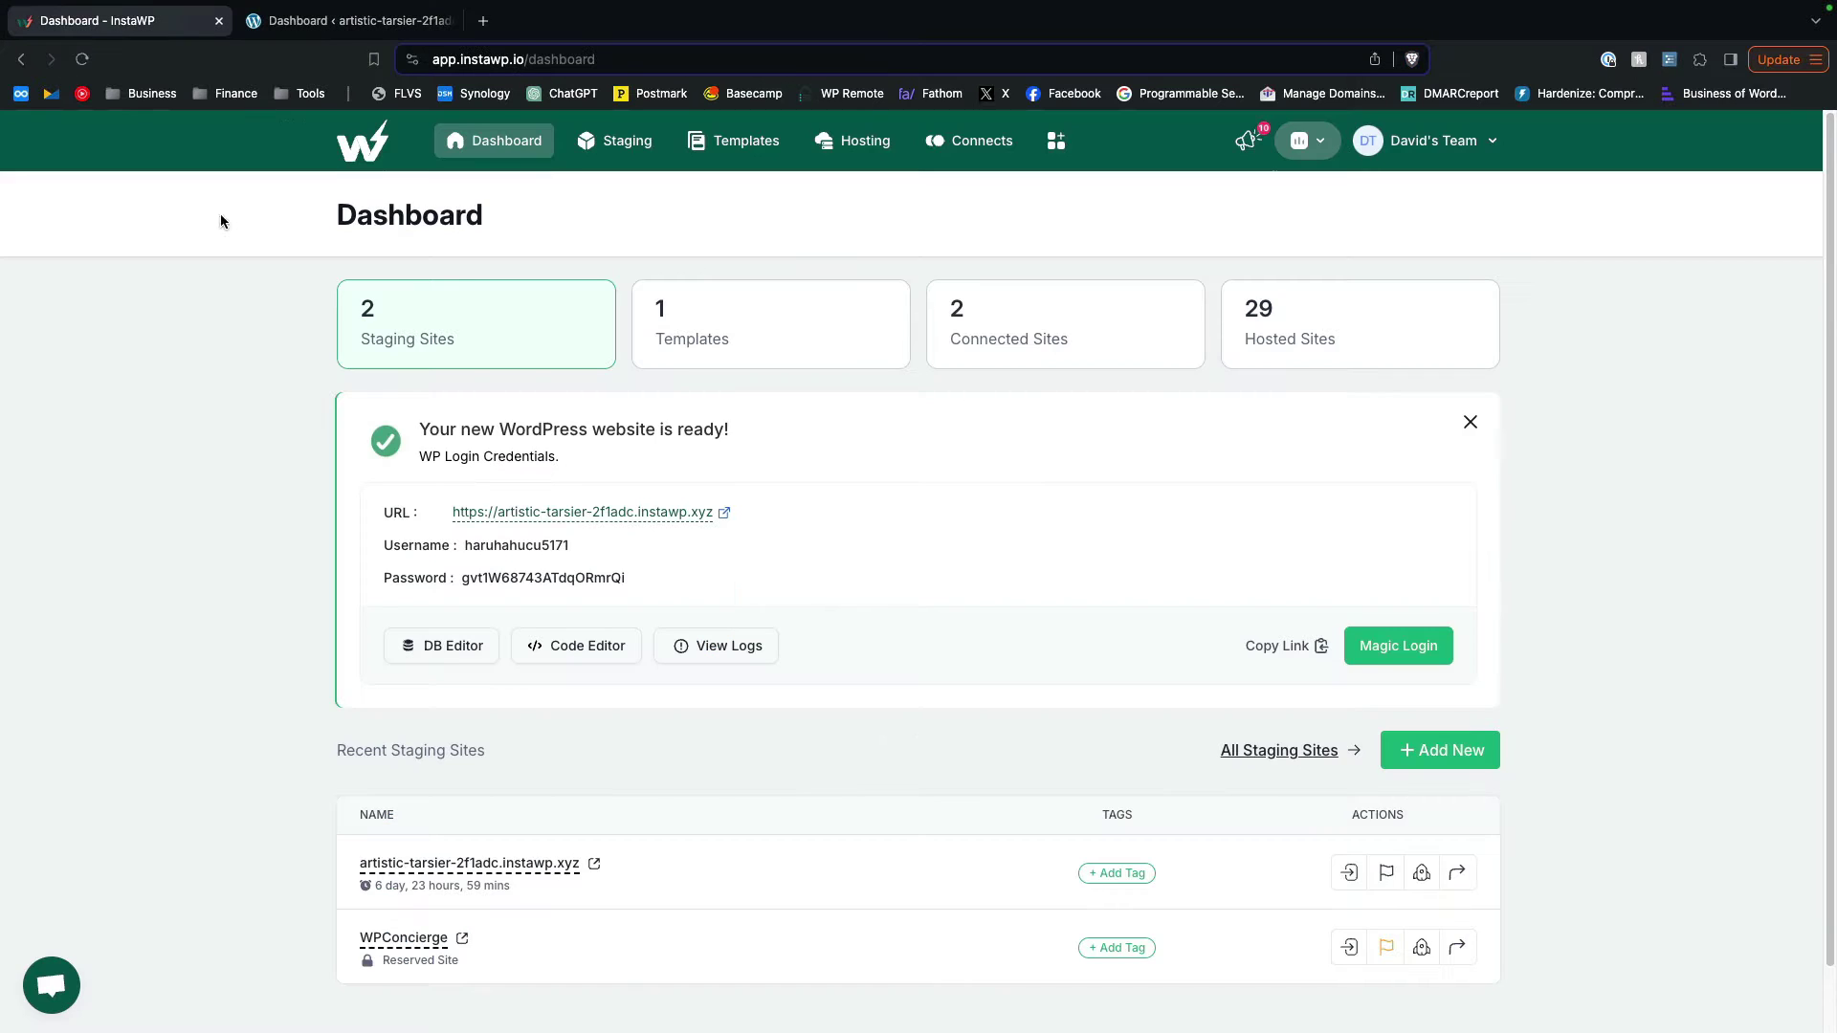
left_click(454, 643)
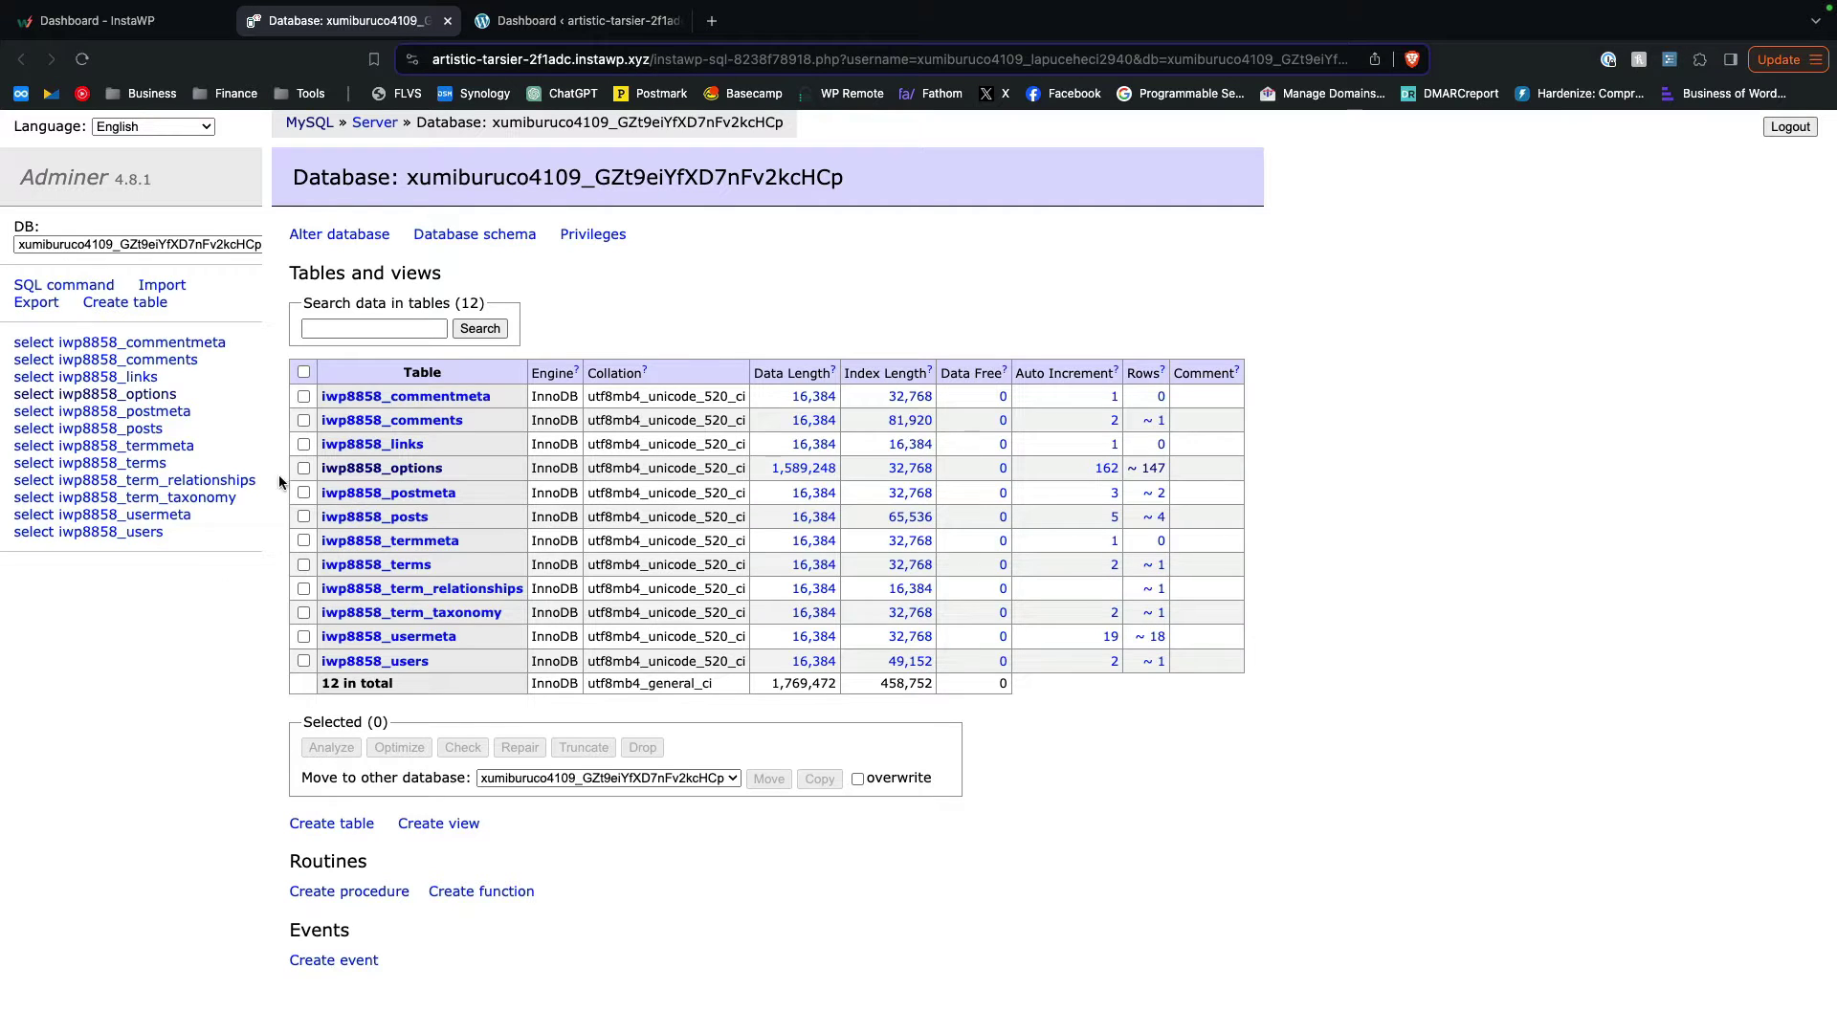
left_click(106, 400)
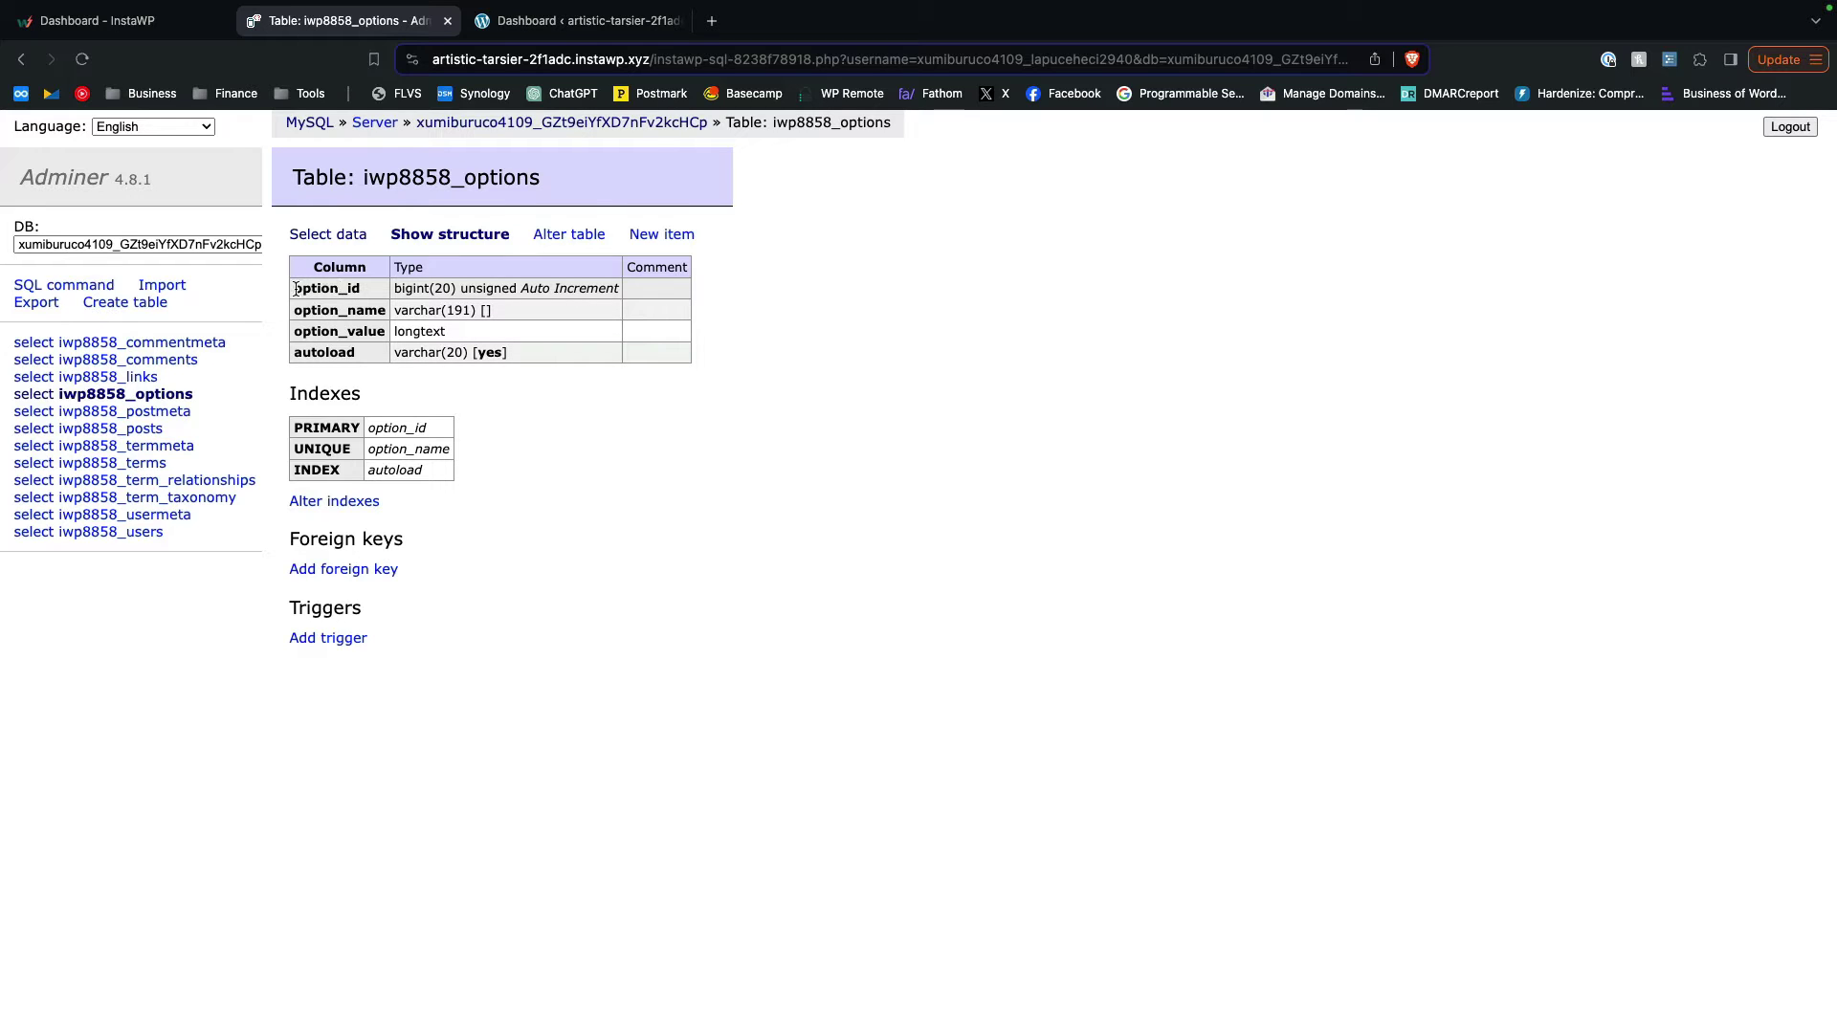
- Review the option_id, option_name, option_value and autoload columns in the iwp8858_options table structure
left_click_drag(296, 288, 385, 299)
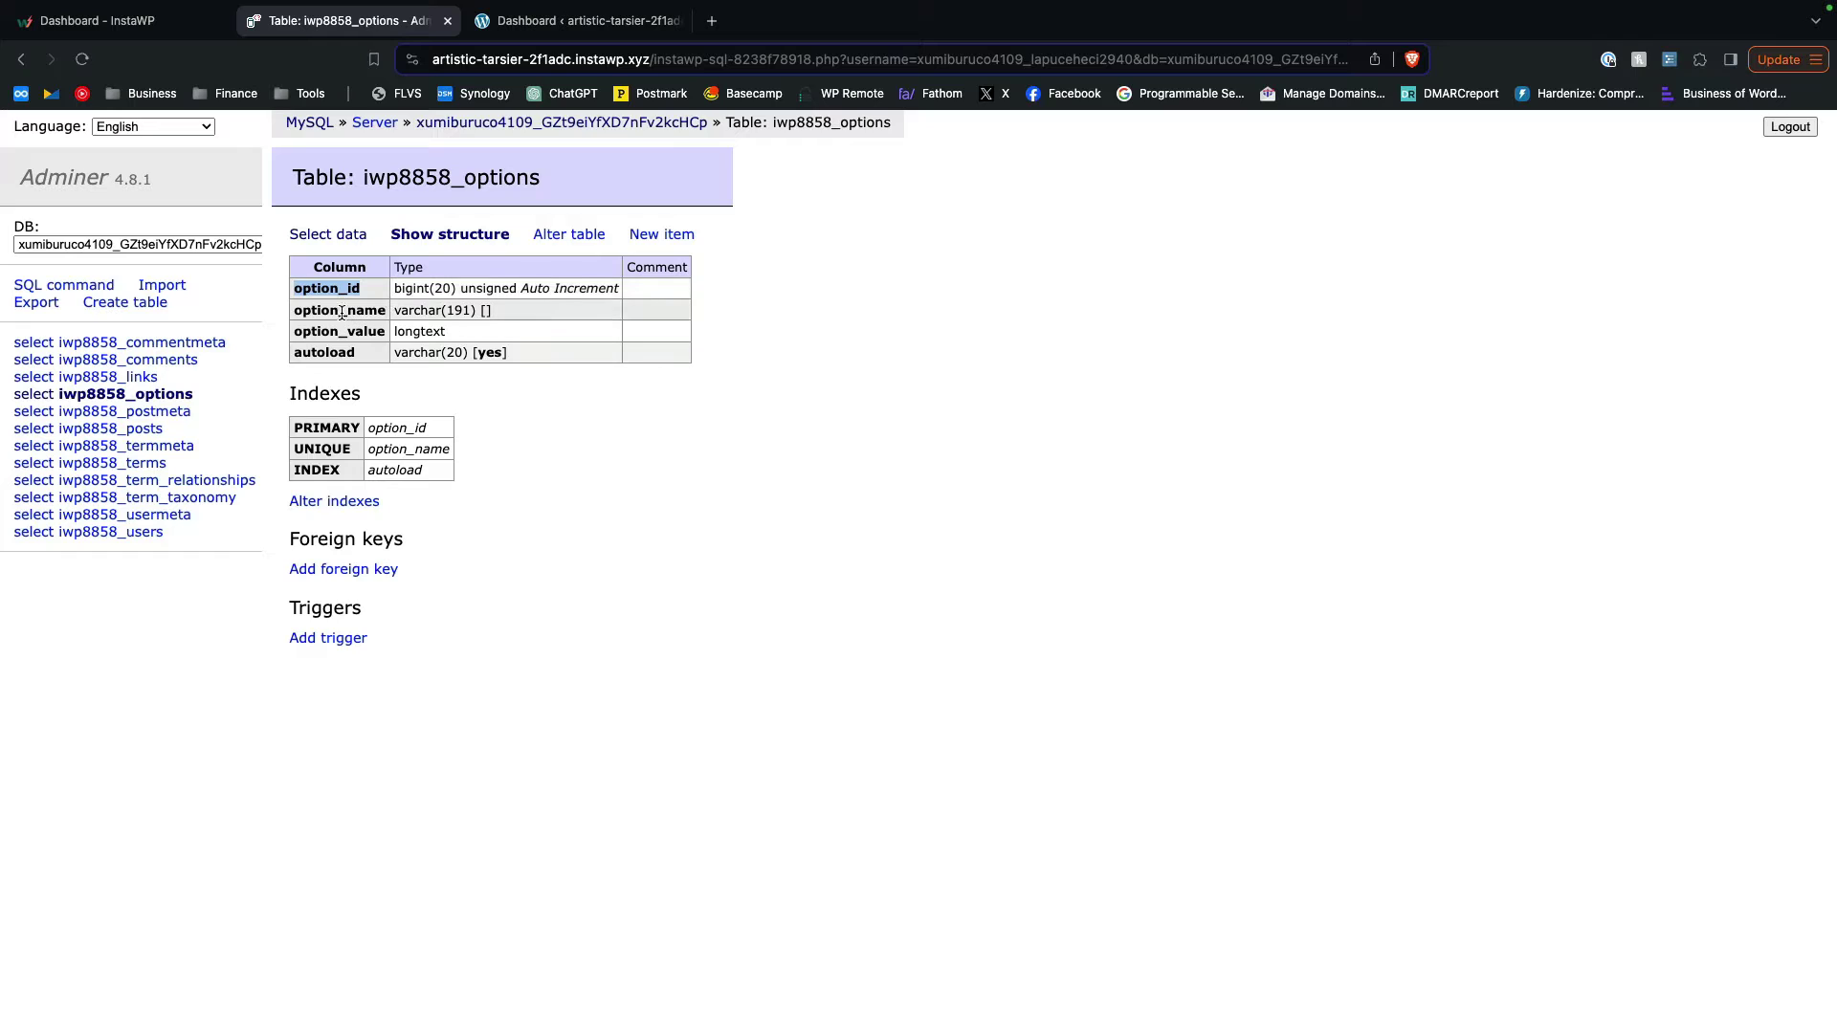
double_click(341, 313)
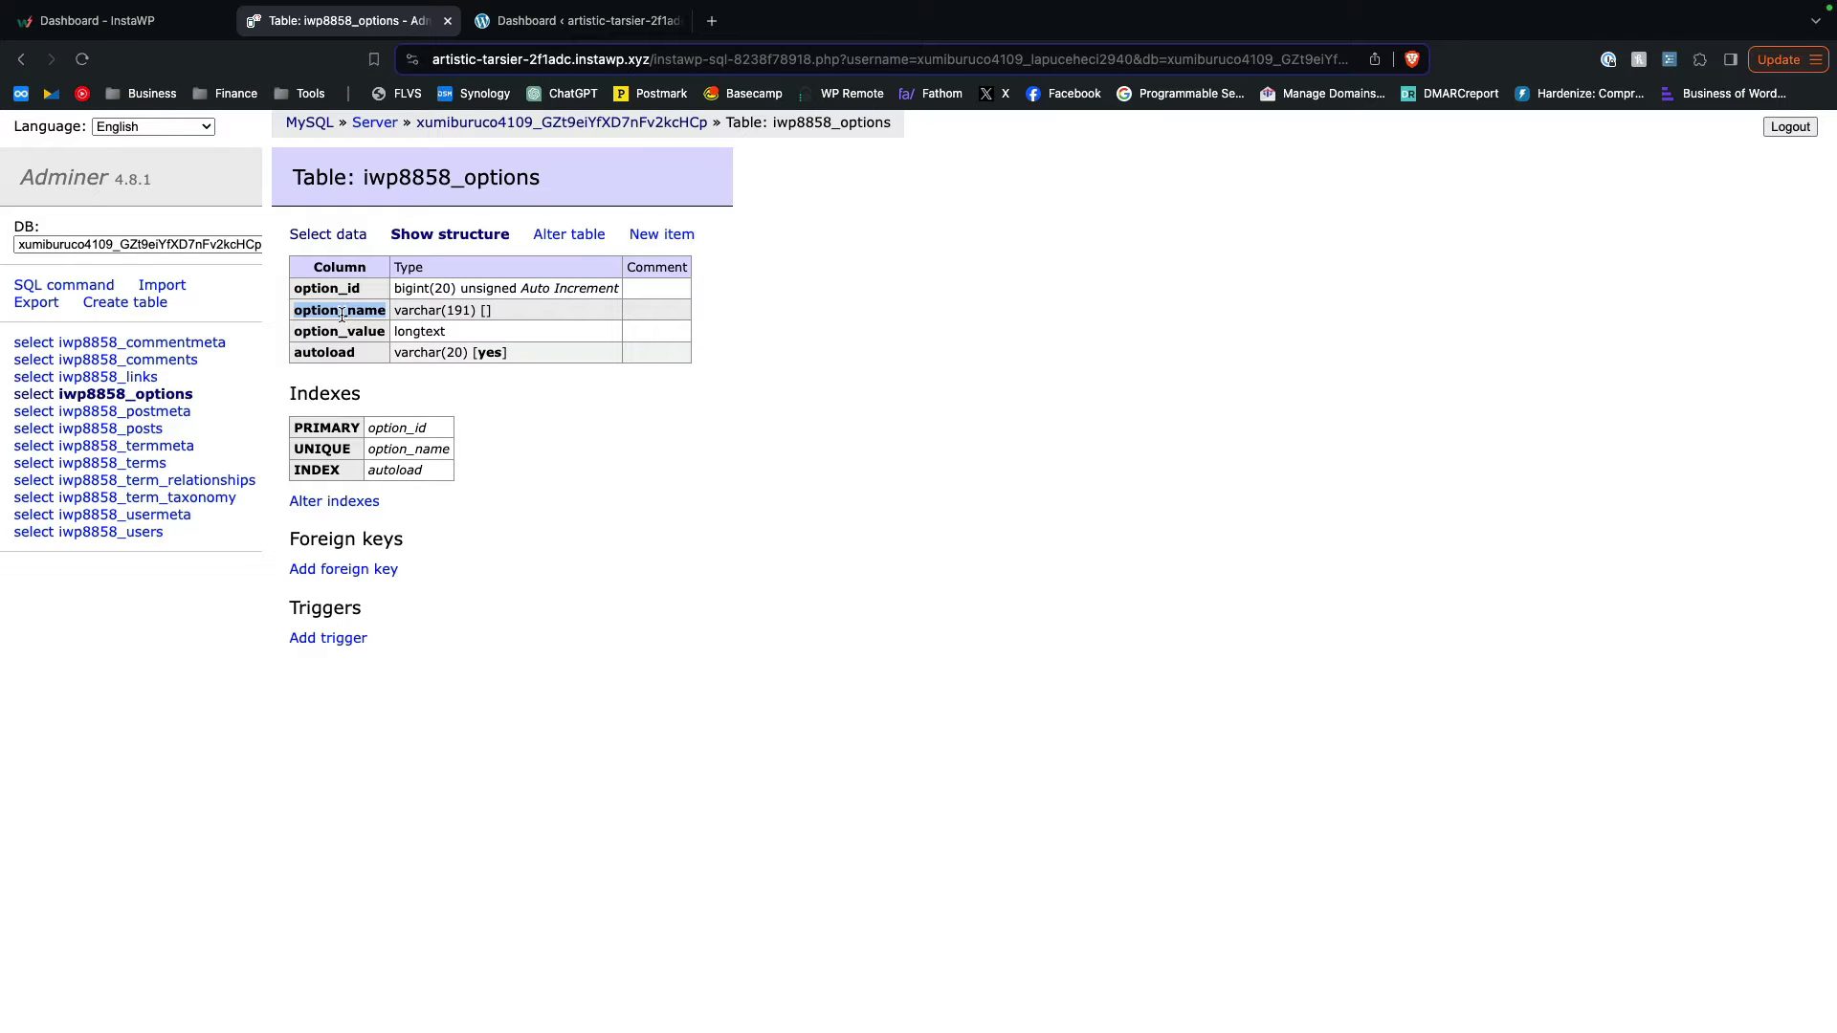
left_click(342, 331)
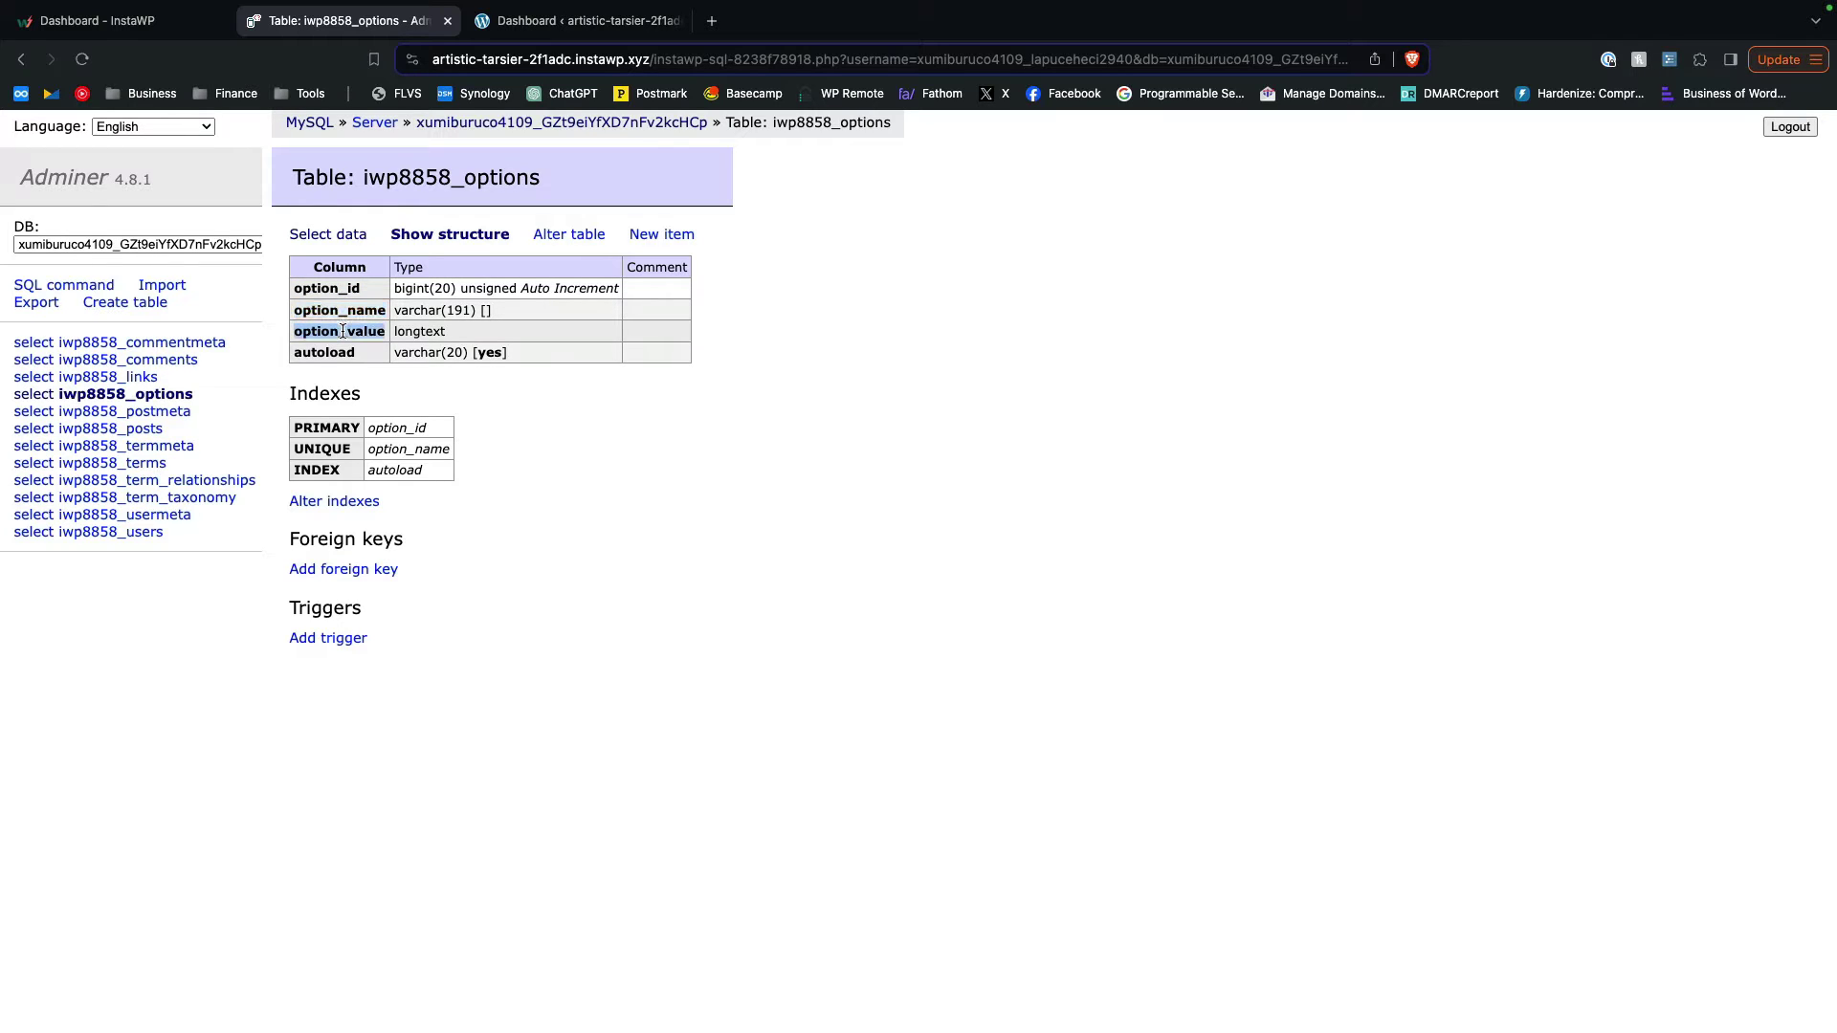
double_click(331, 351)
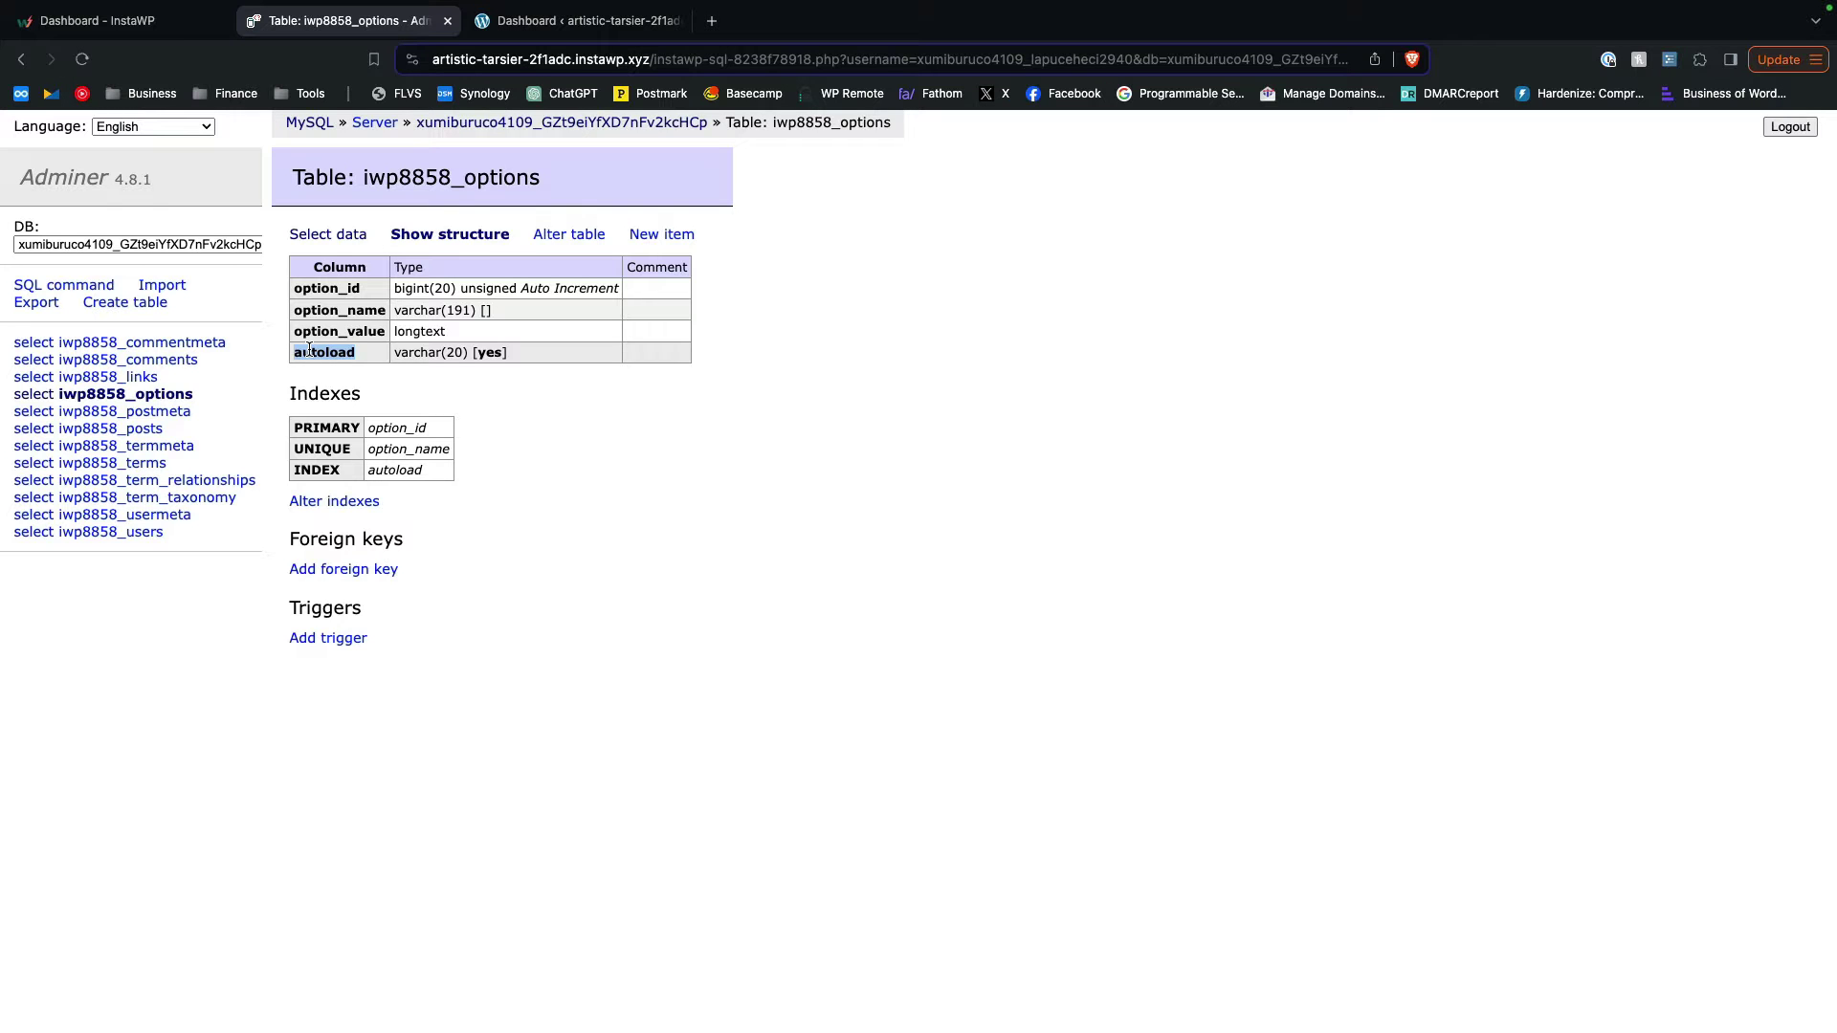
- Display the data of the iwp8858_options table and look through its rows, including the siteurl, home and blogname entries
left_click(332, 236)
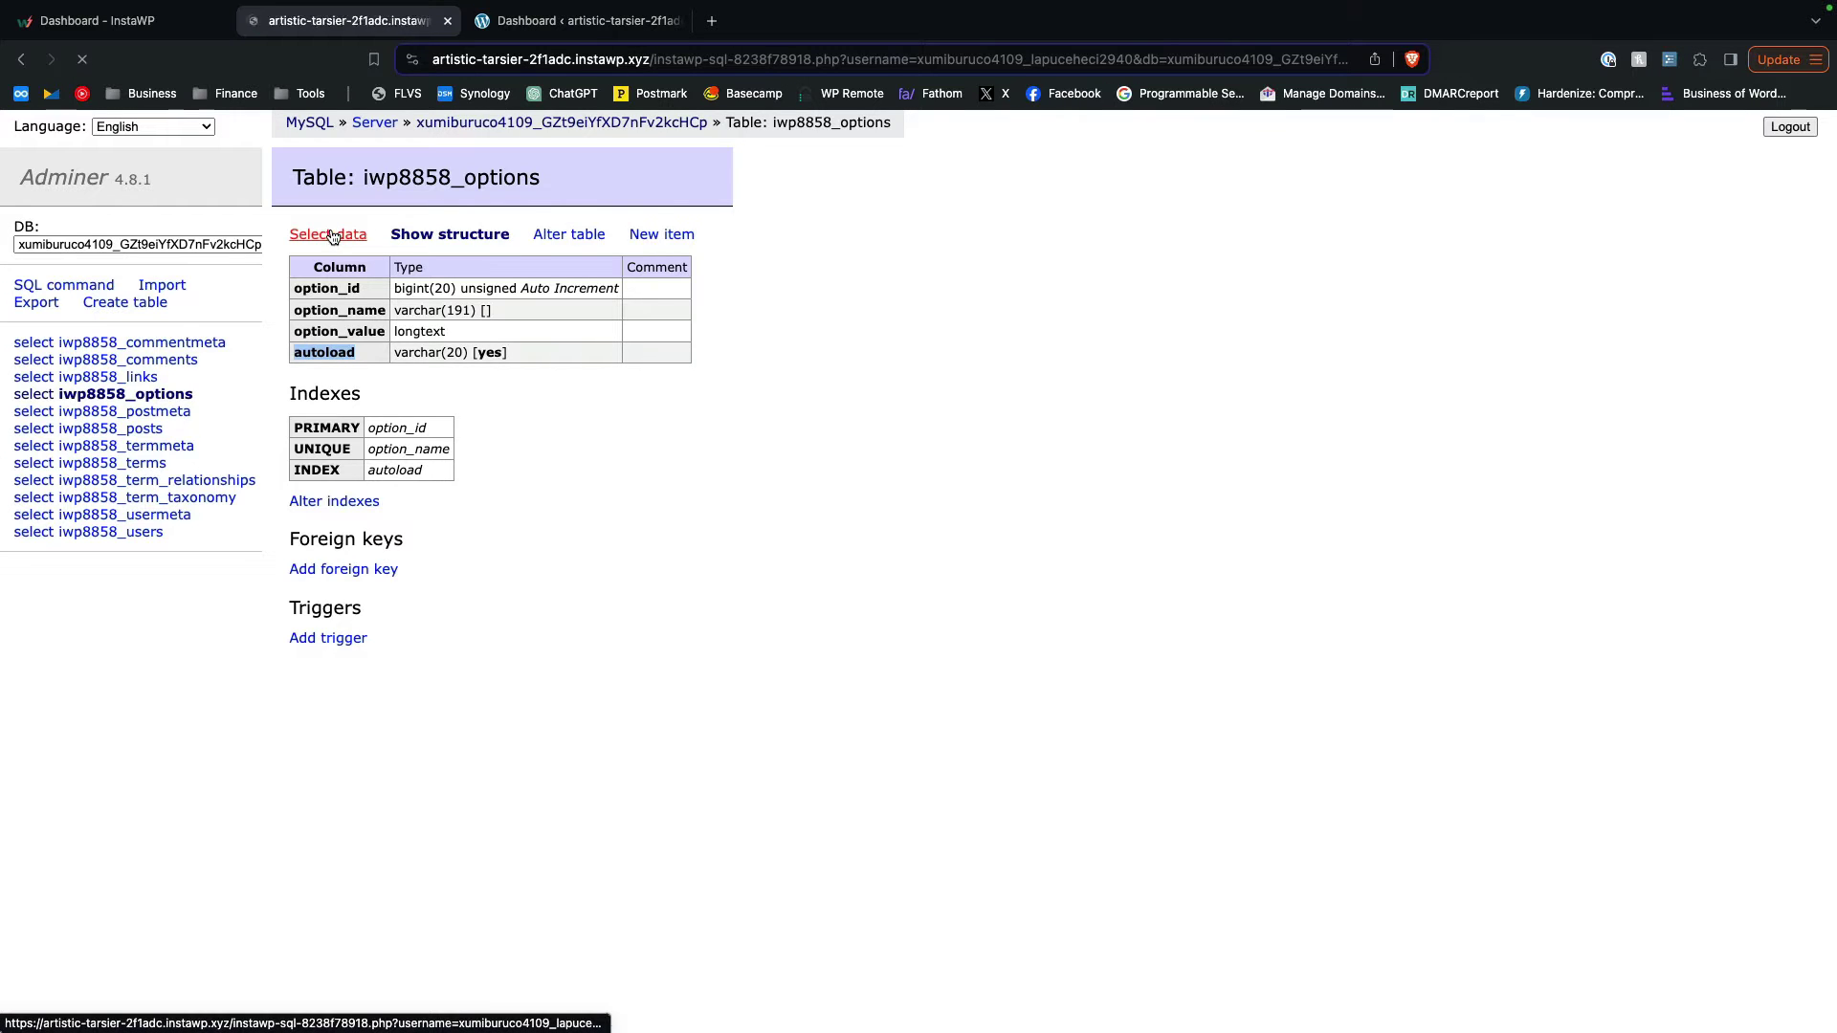
scroll(547, 832, "down", 1)
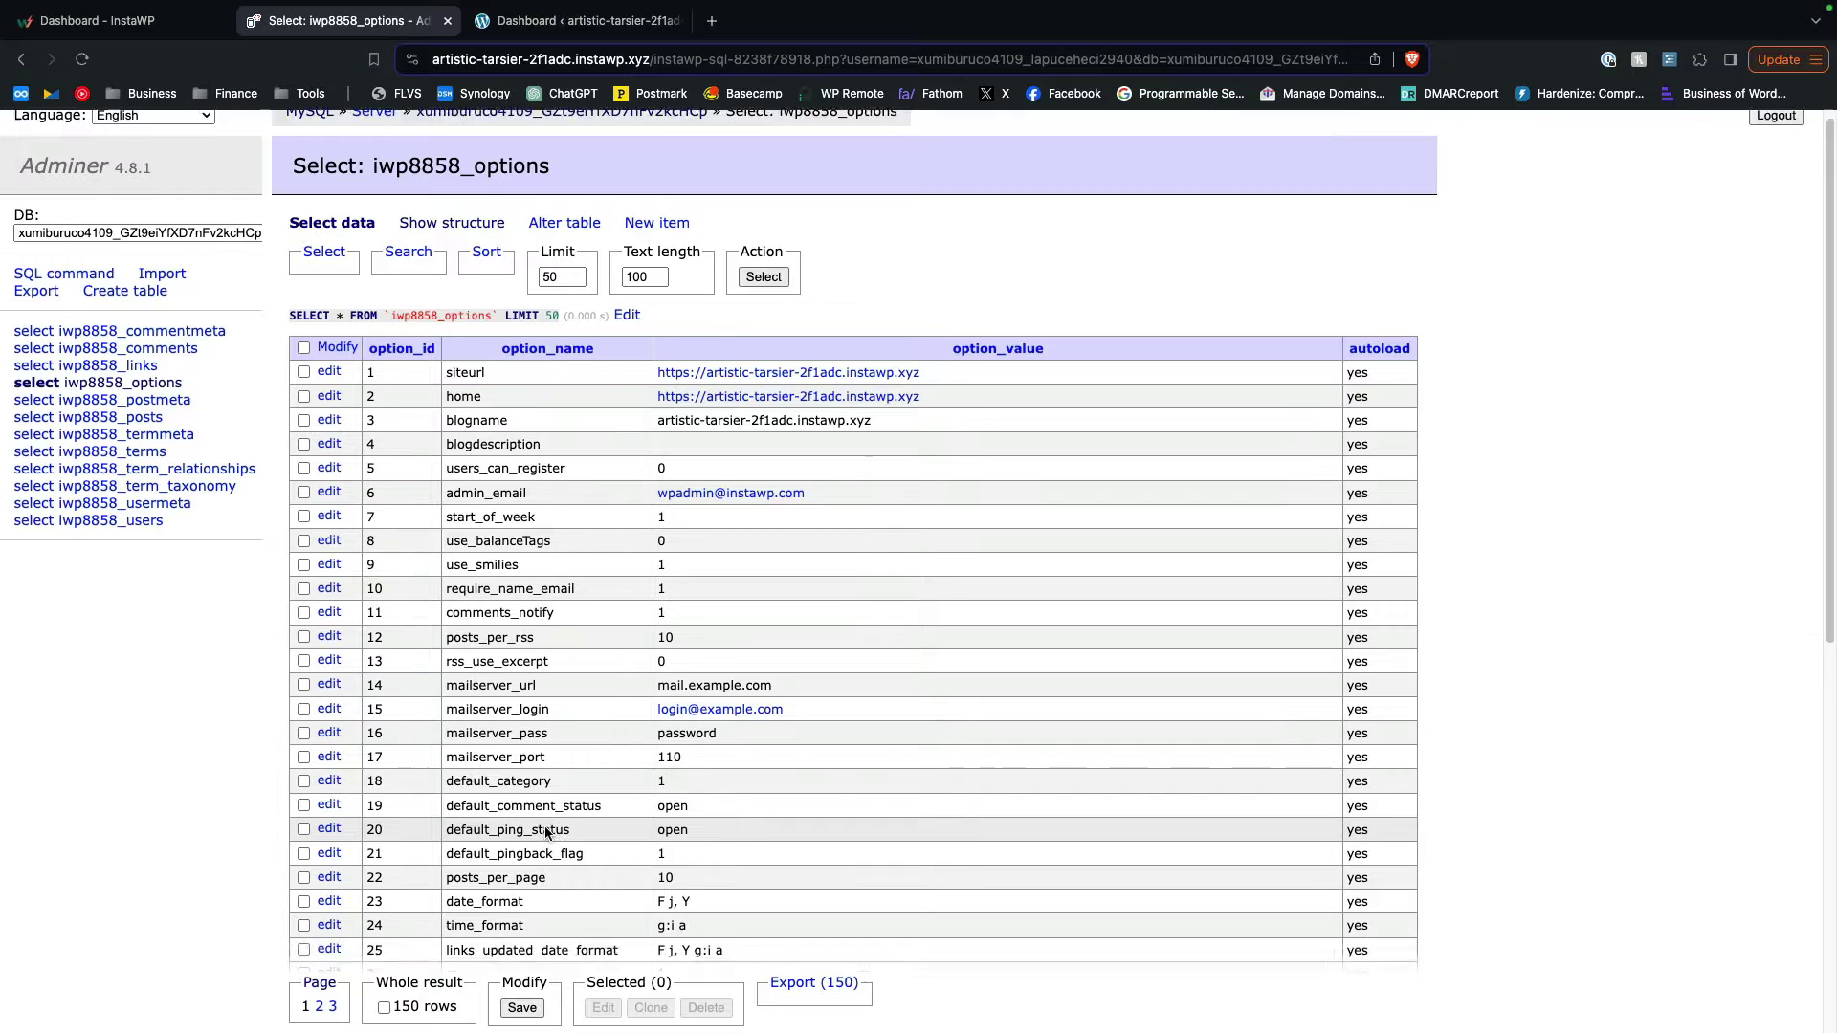
scroll(548, 833, "down", 2)
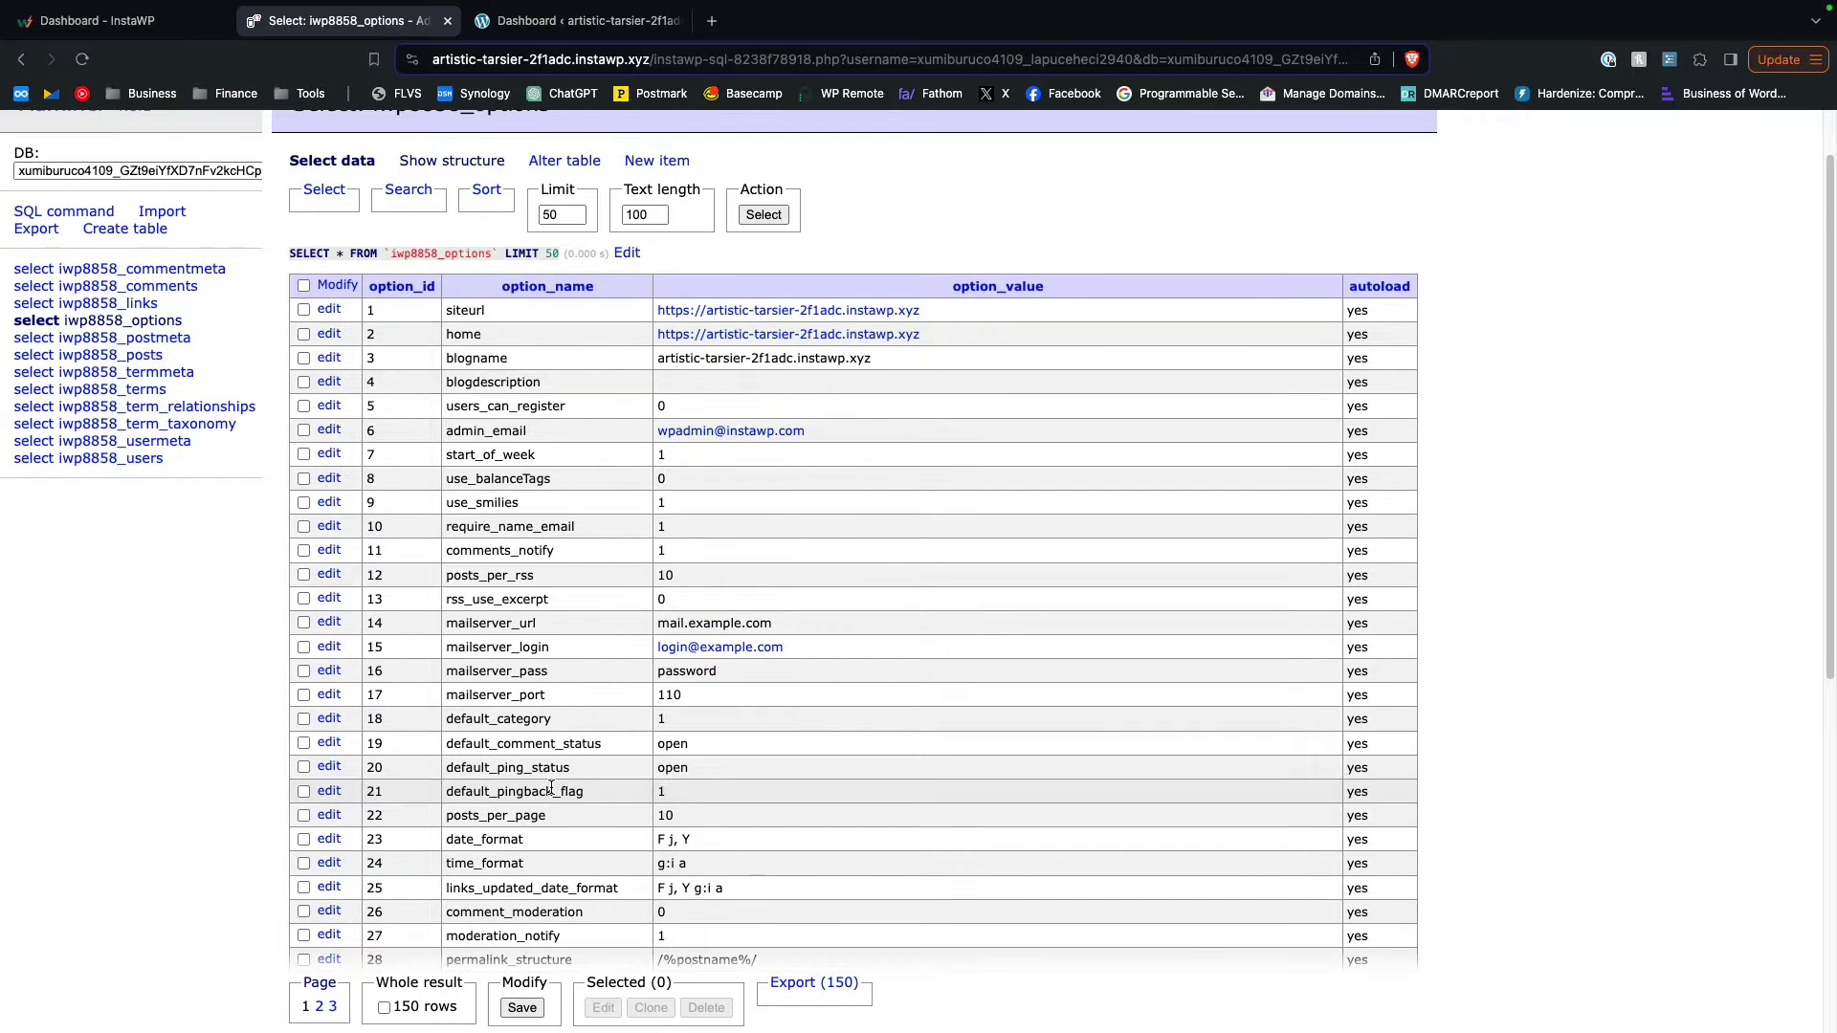
left_click_drag(490, 309, 900, 377)
left_click(1231, 198)
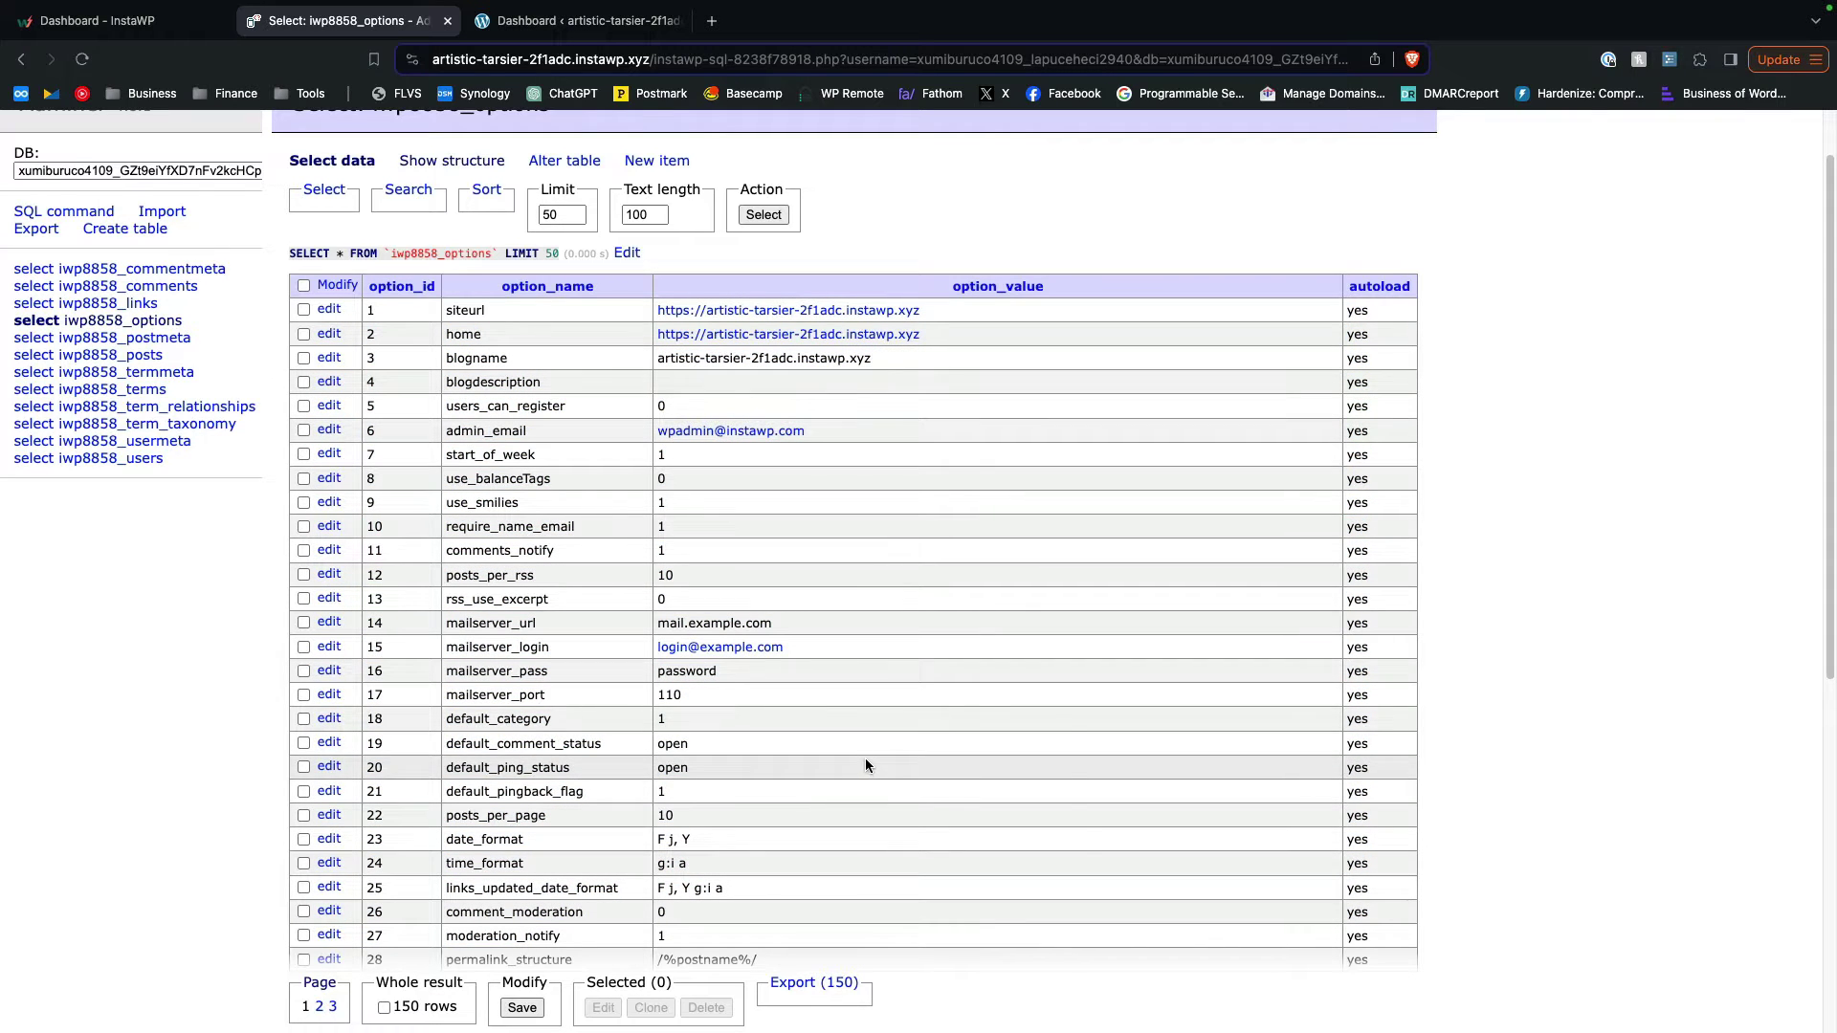
scroll(809, 661, "up", 1)
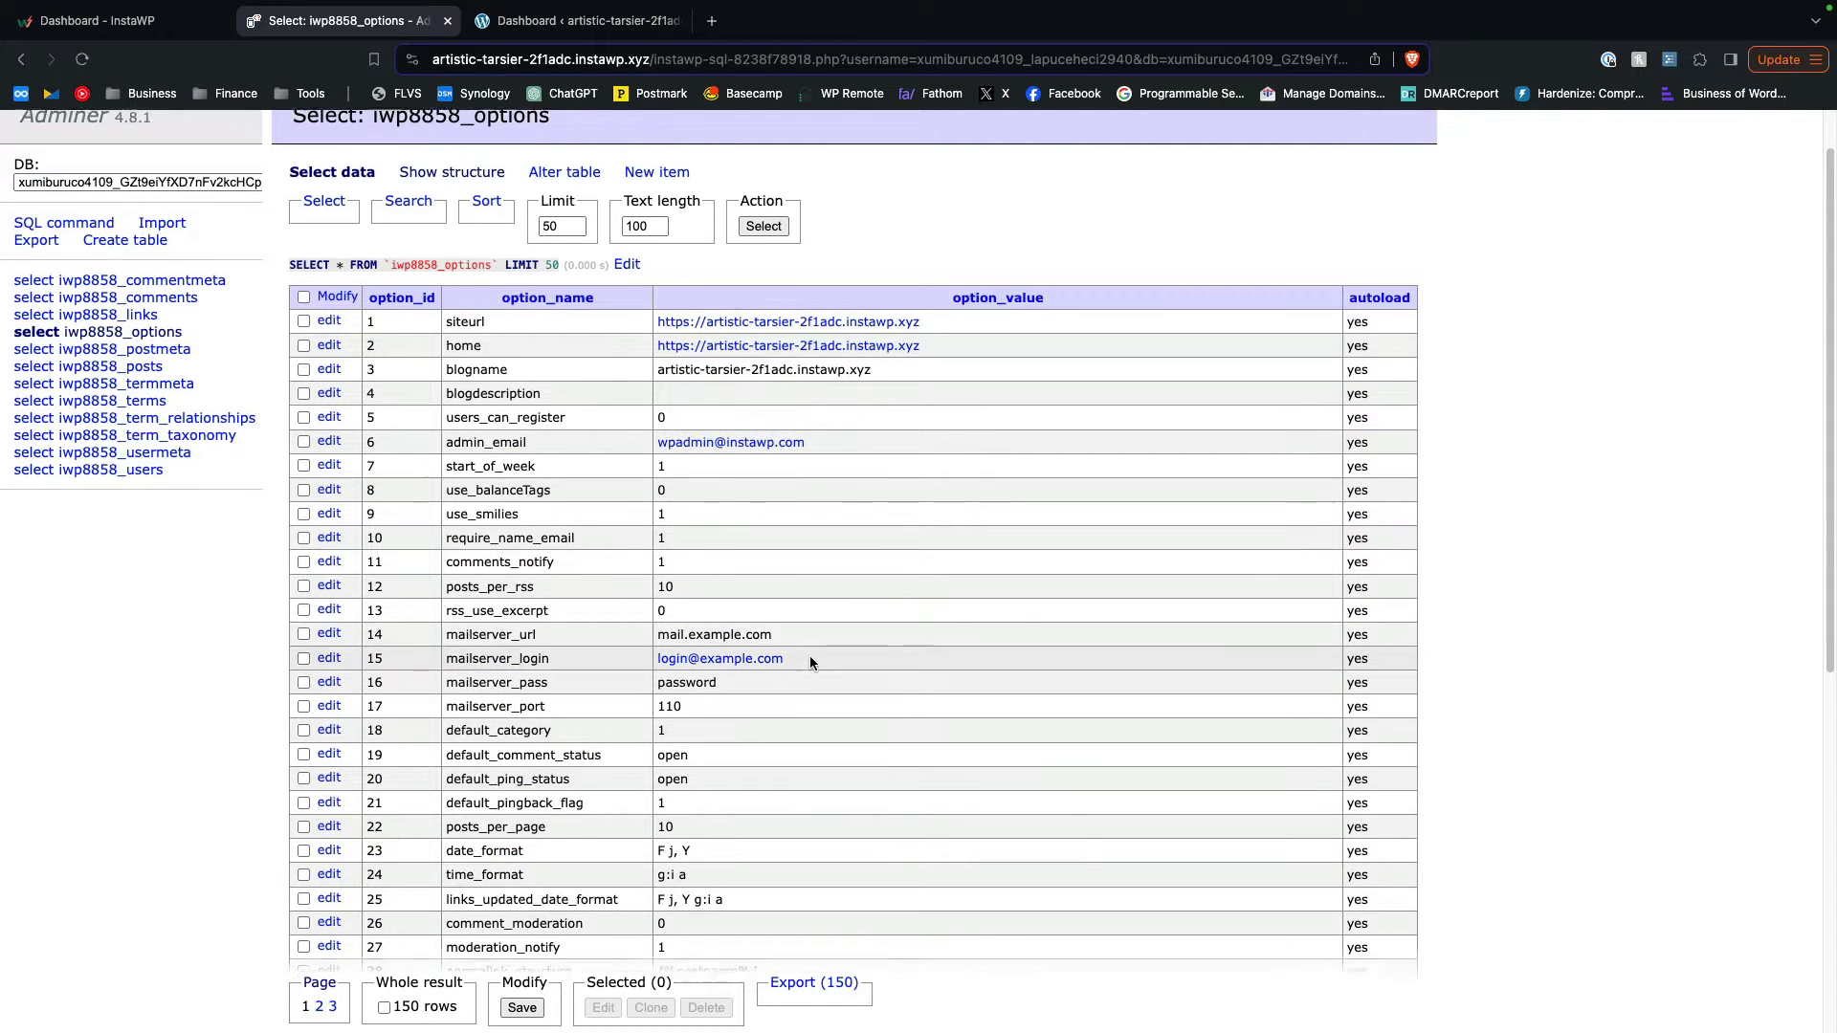
scroll(809, 661, "up", 2)
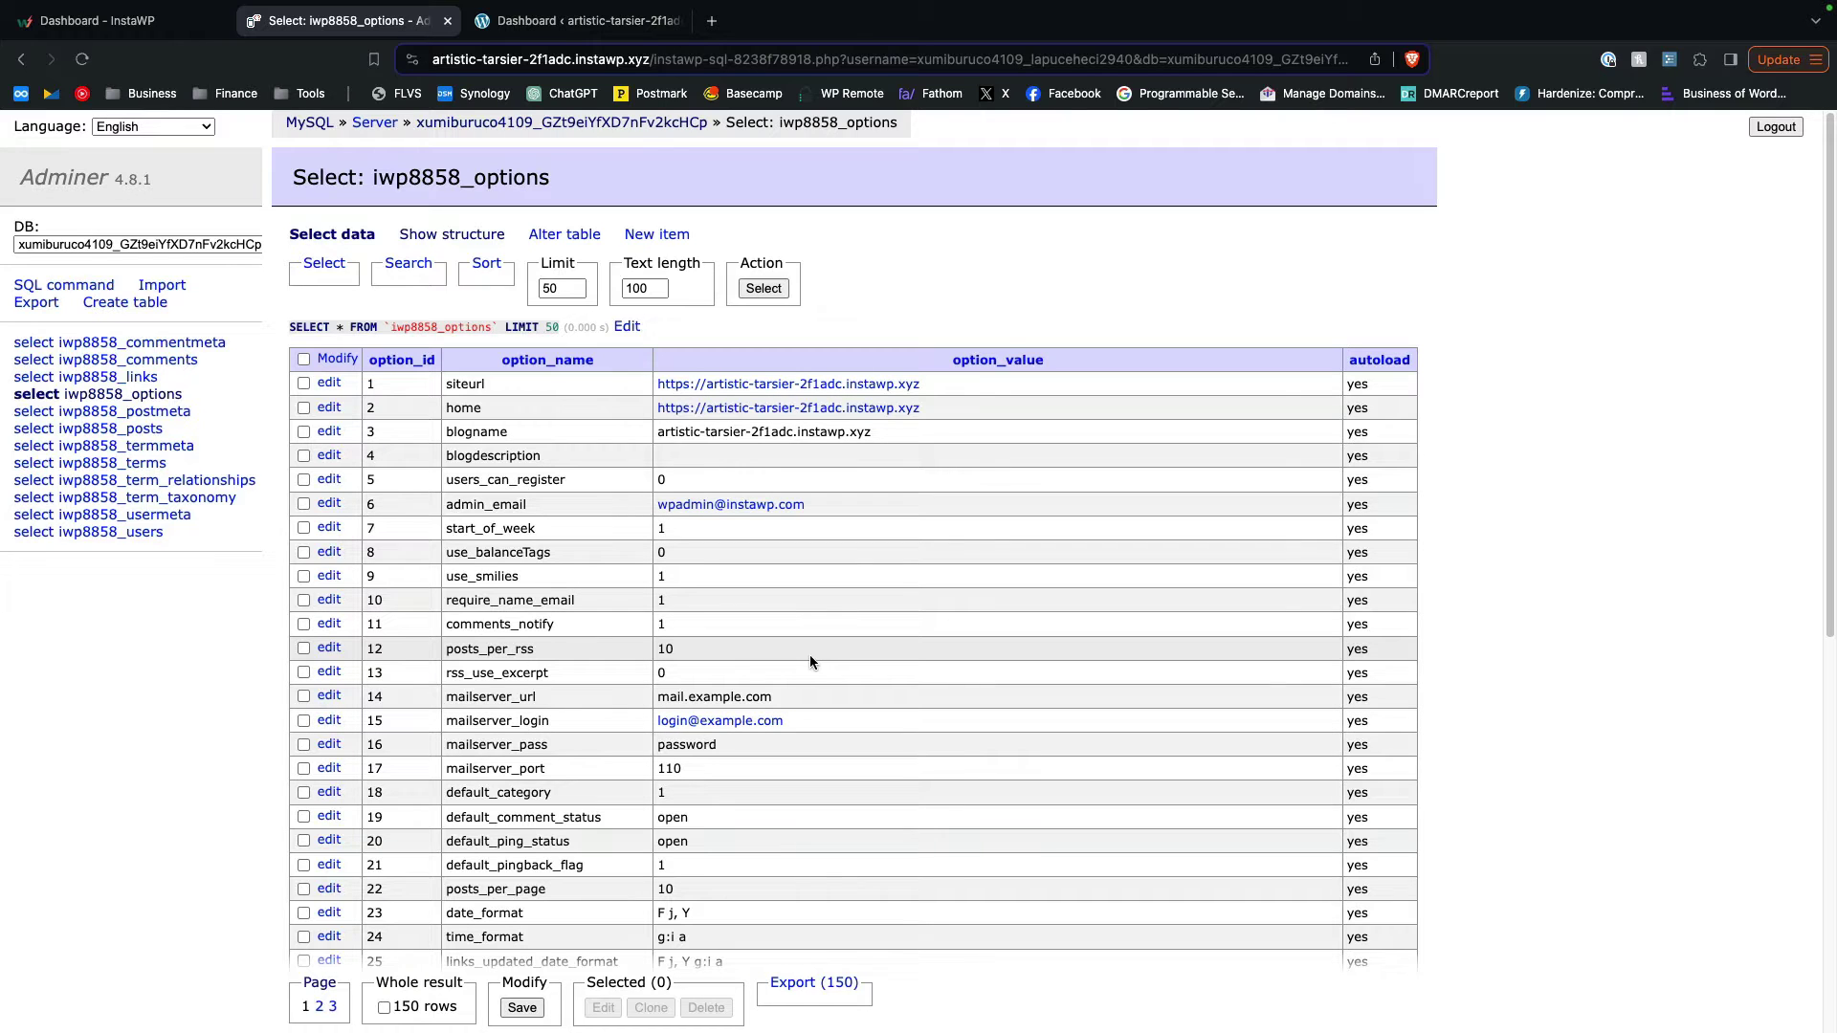
scroll(809, 661, "down", 1)
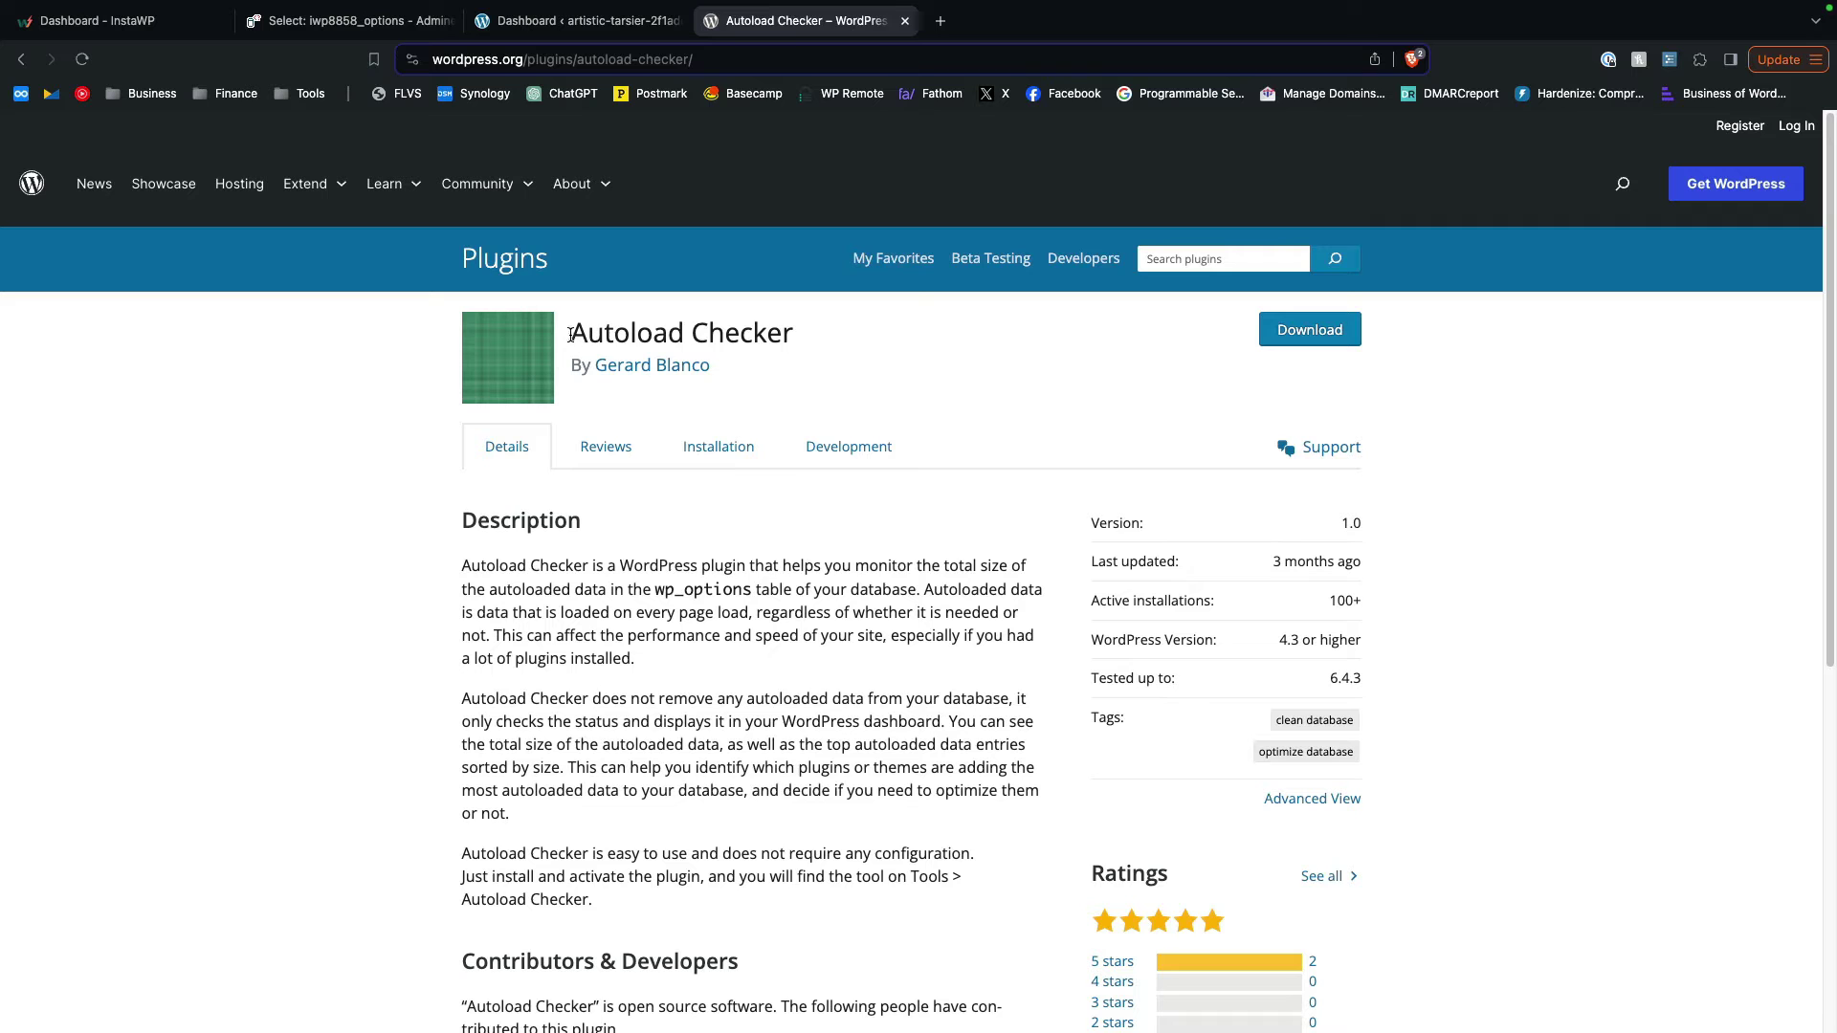
- Read the name, description and details of the Autoload Checker plugin on its wordpress.org page
left_click_drag(571, 332, 828, 343)
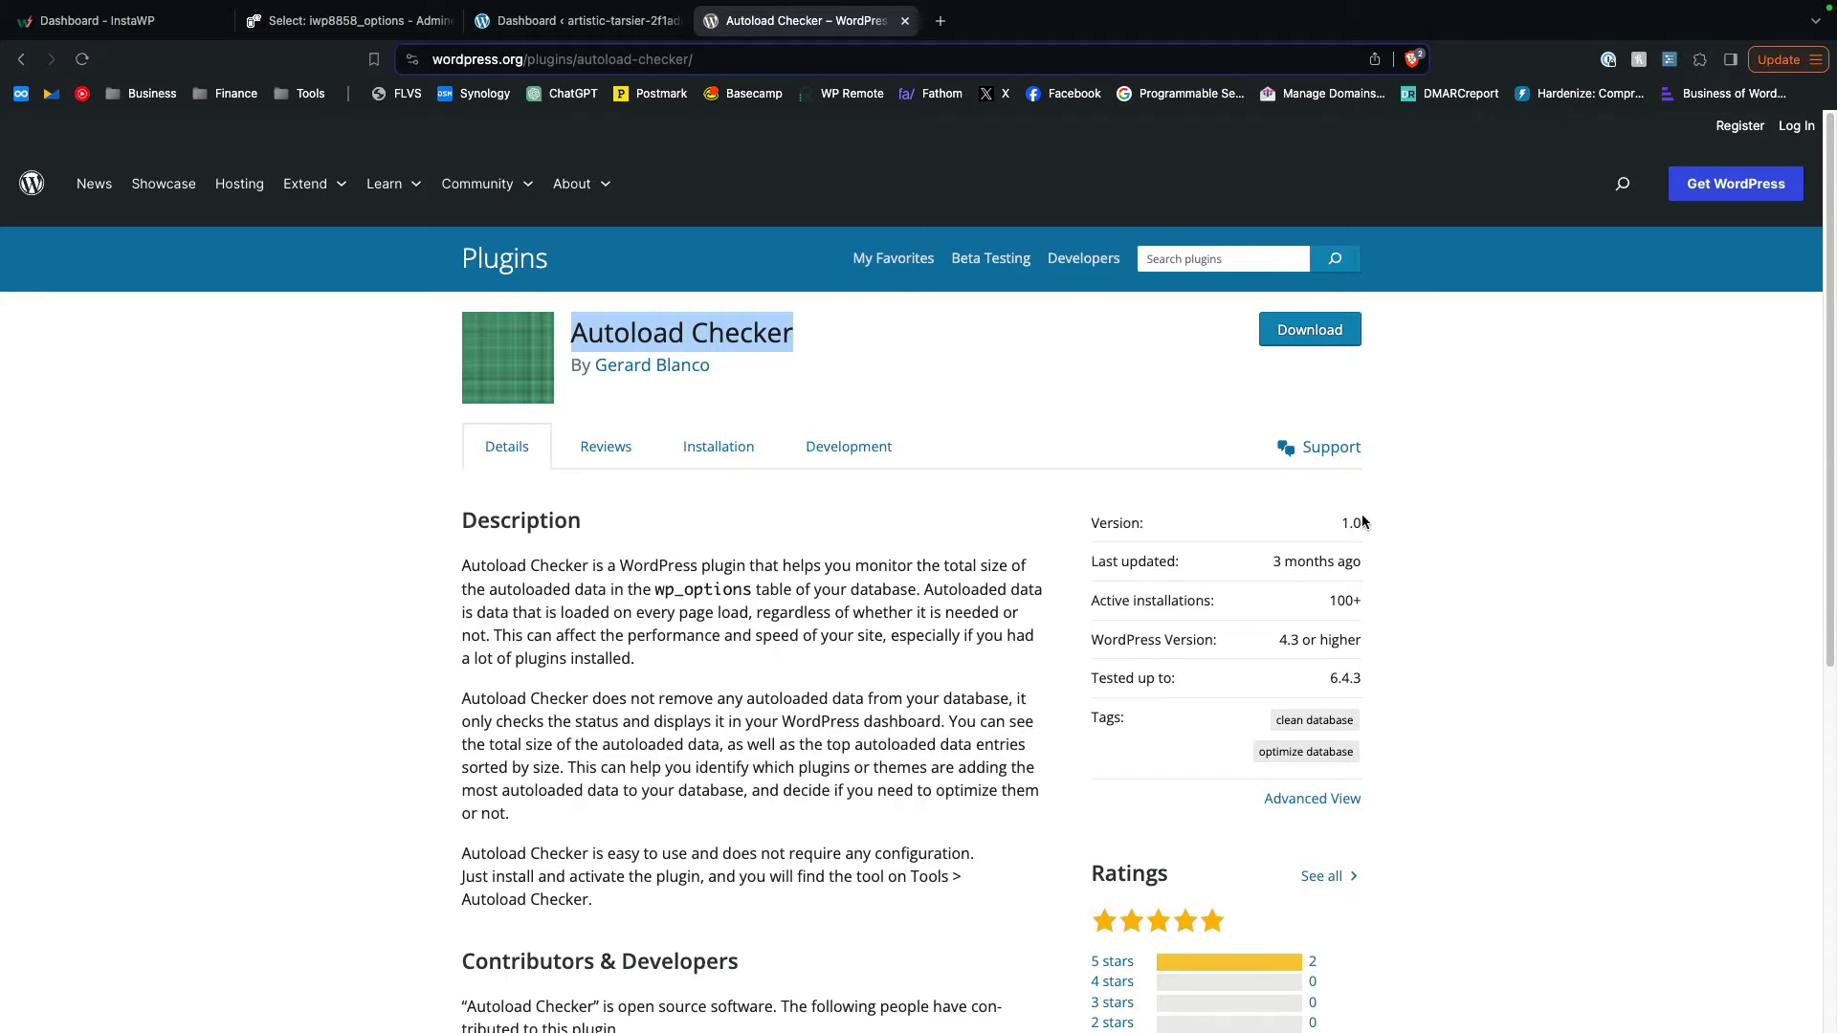
scroll(1447, 708, "down", 3)
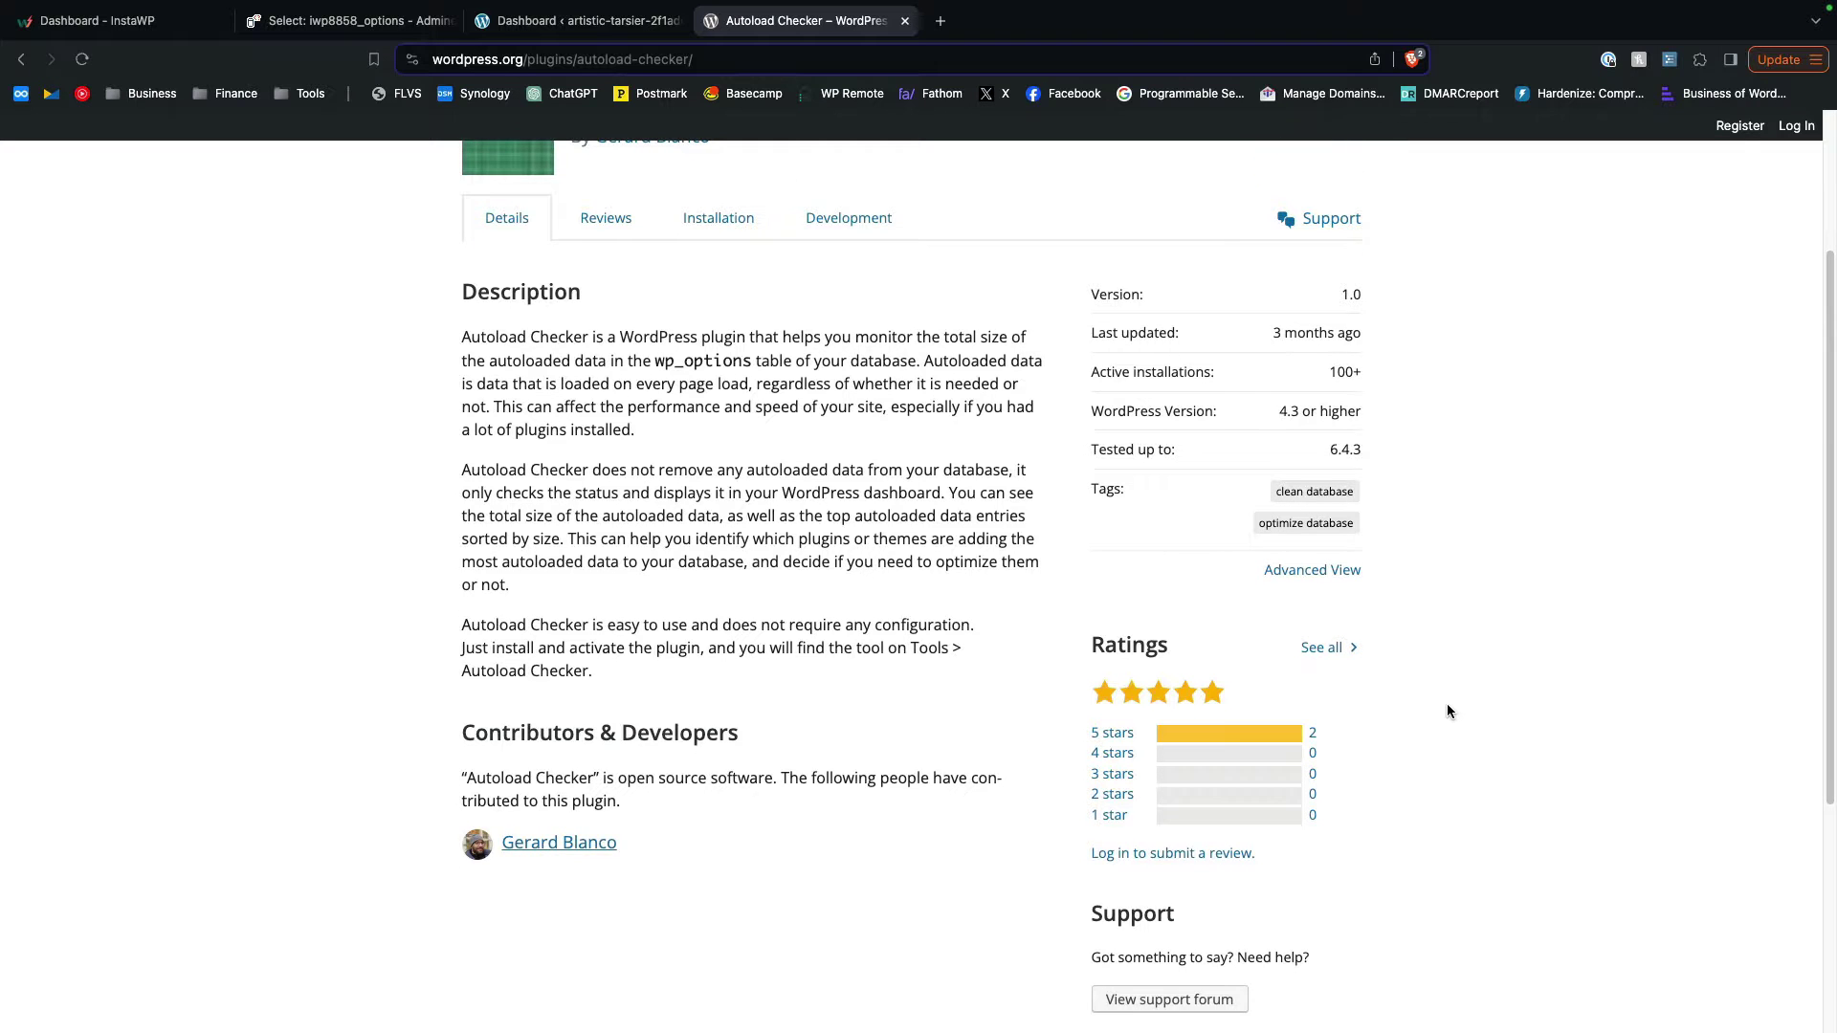
scroll(1446, 710, "up", 3)
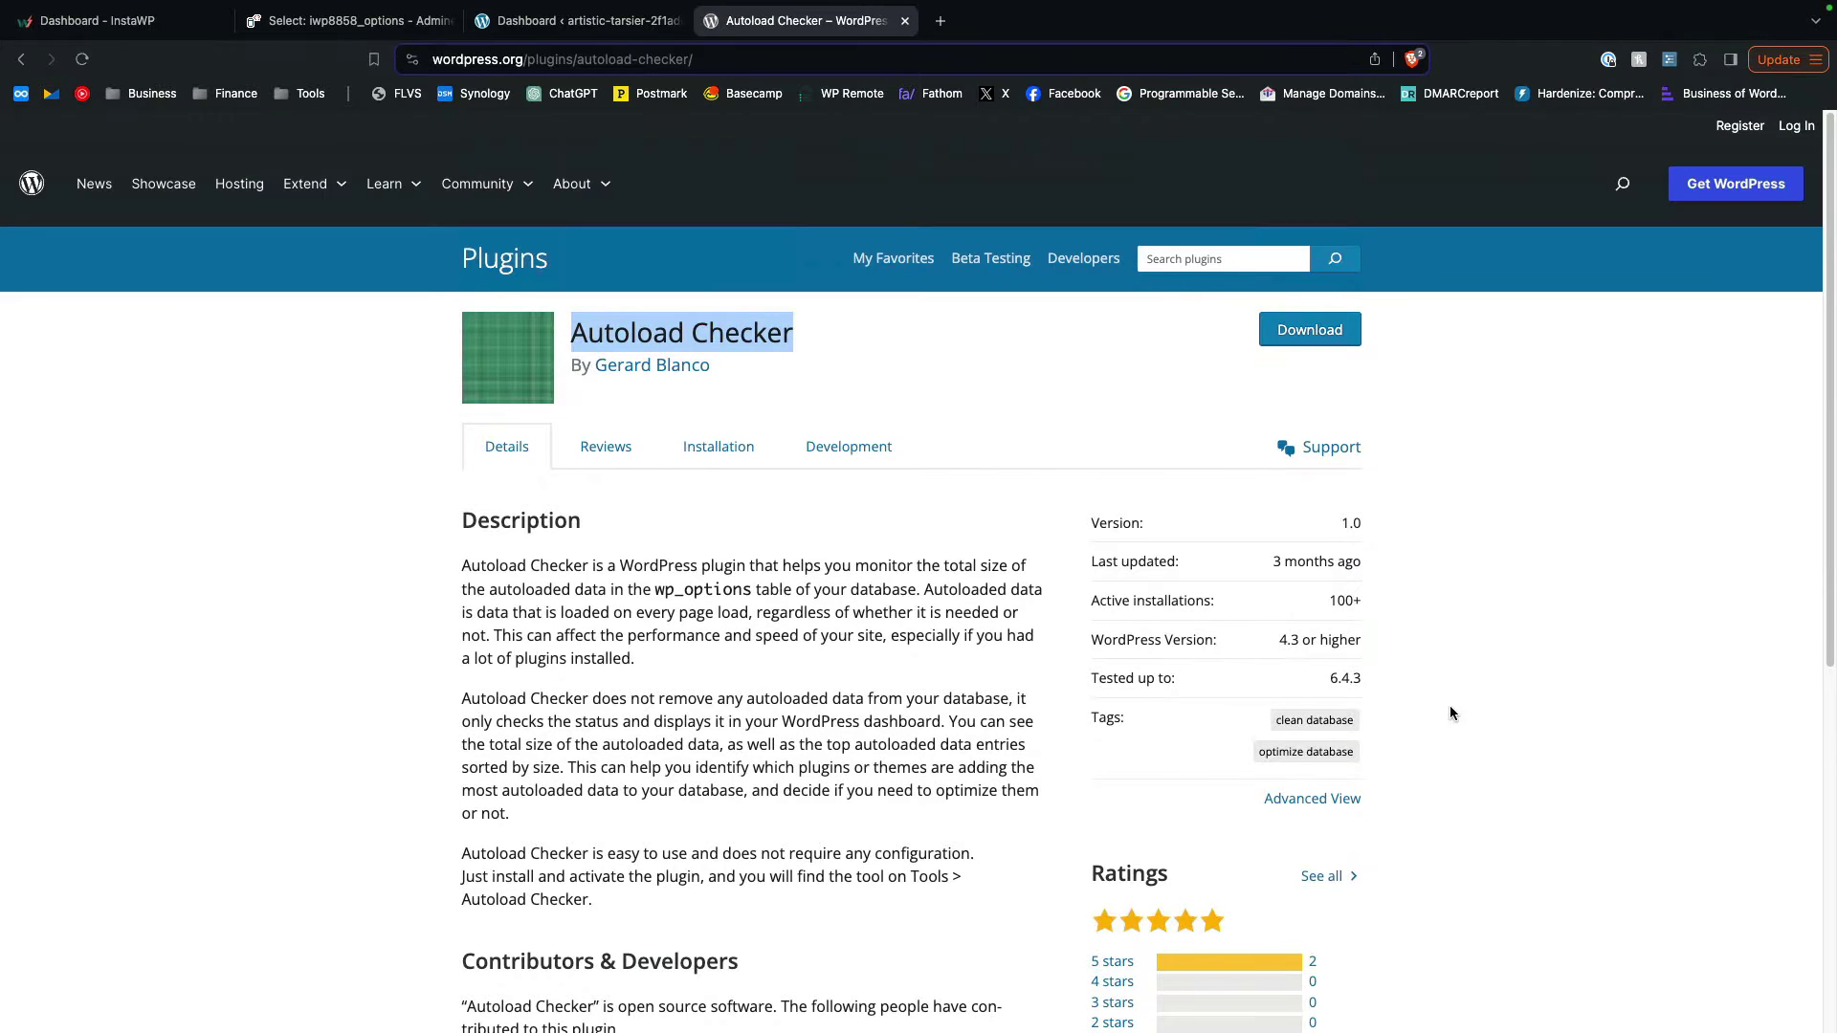
double_click(610, 333)
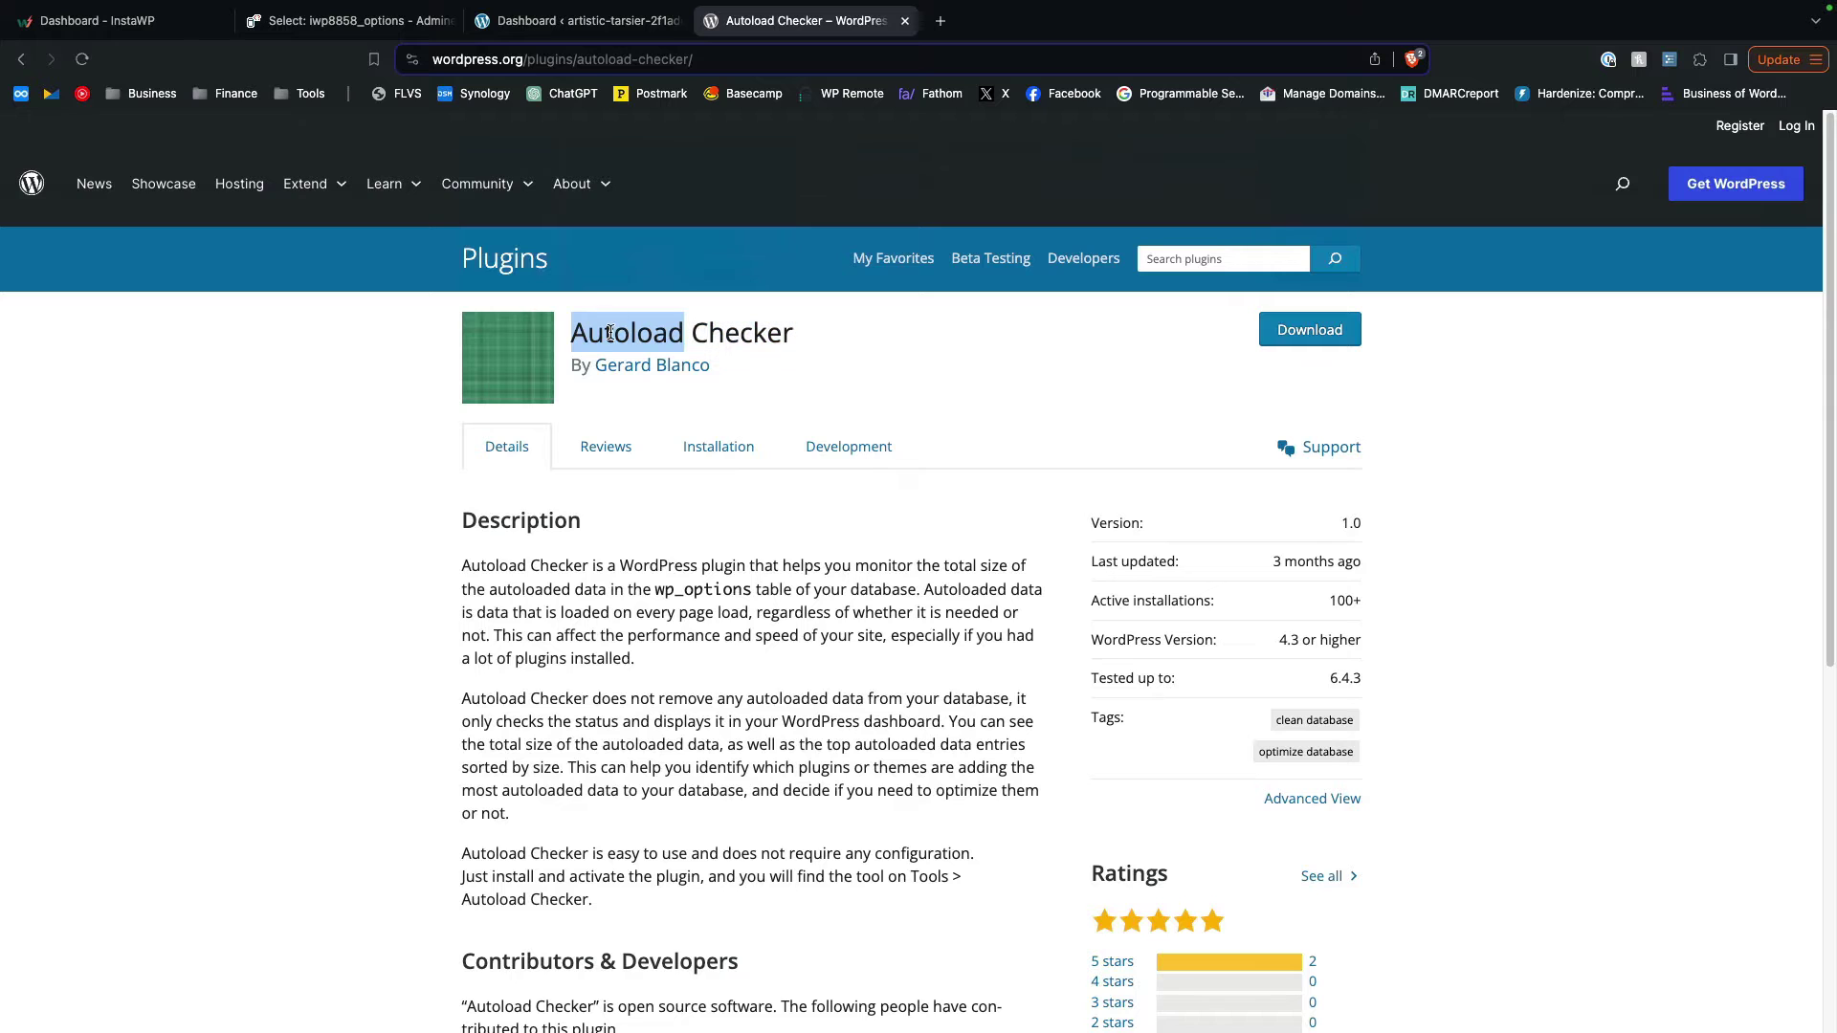
- Open the Autoload Checker tool in the staging site's WordPress admin and examine the total autoload size and the top options list
left_click(574, 23)
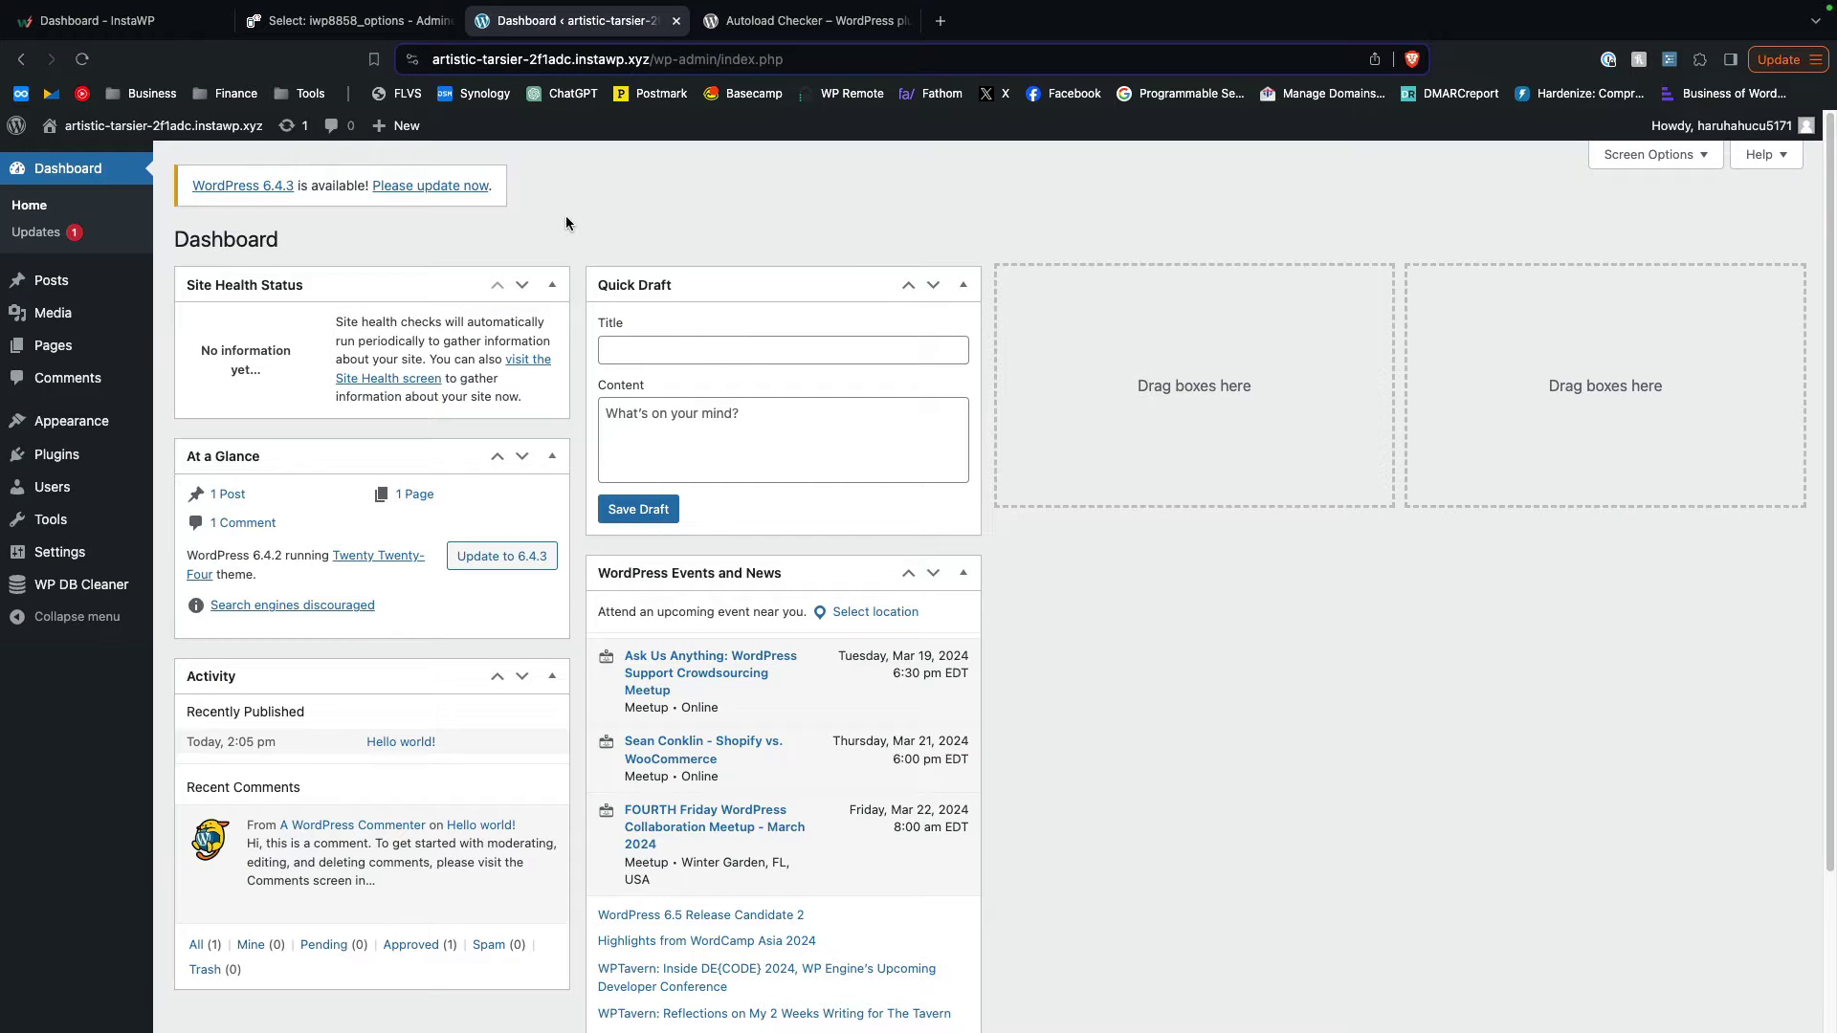
mouse_move(55, 521)
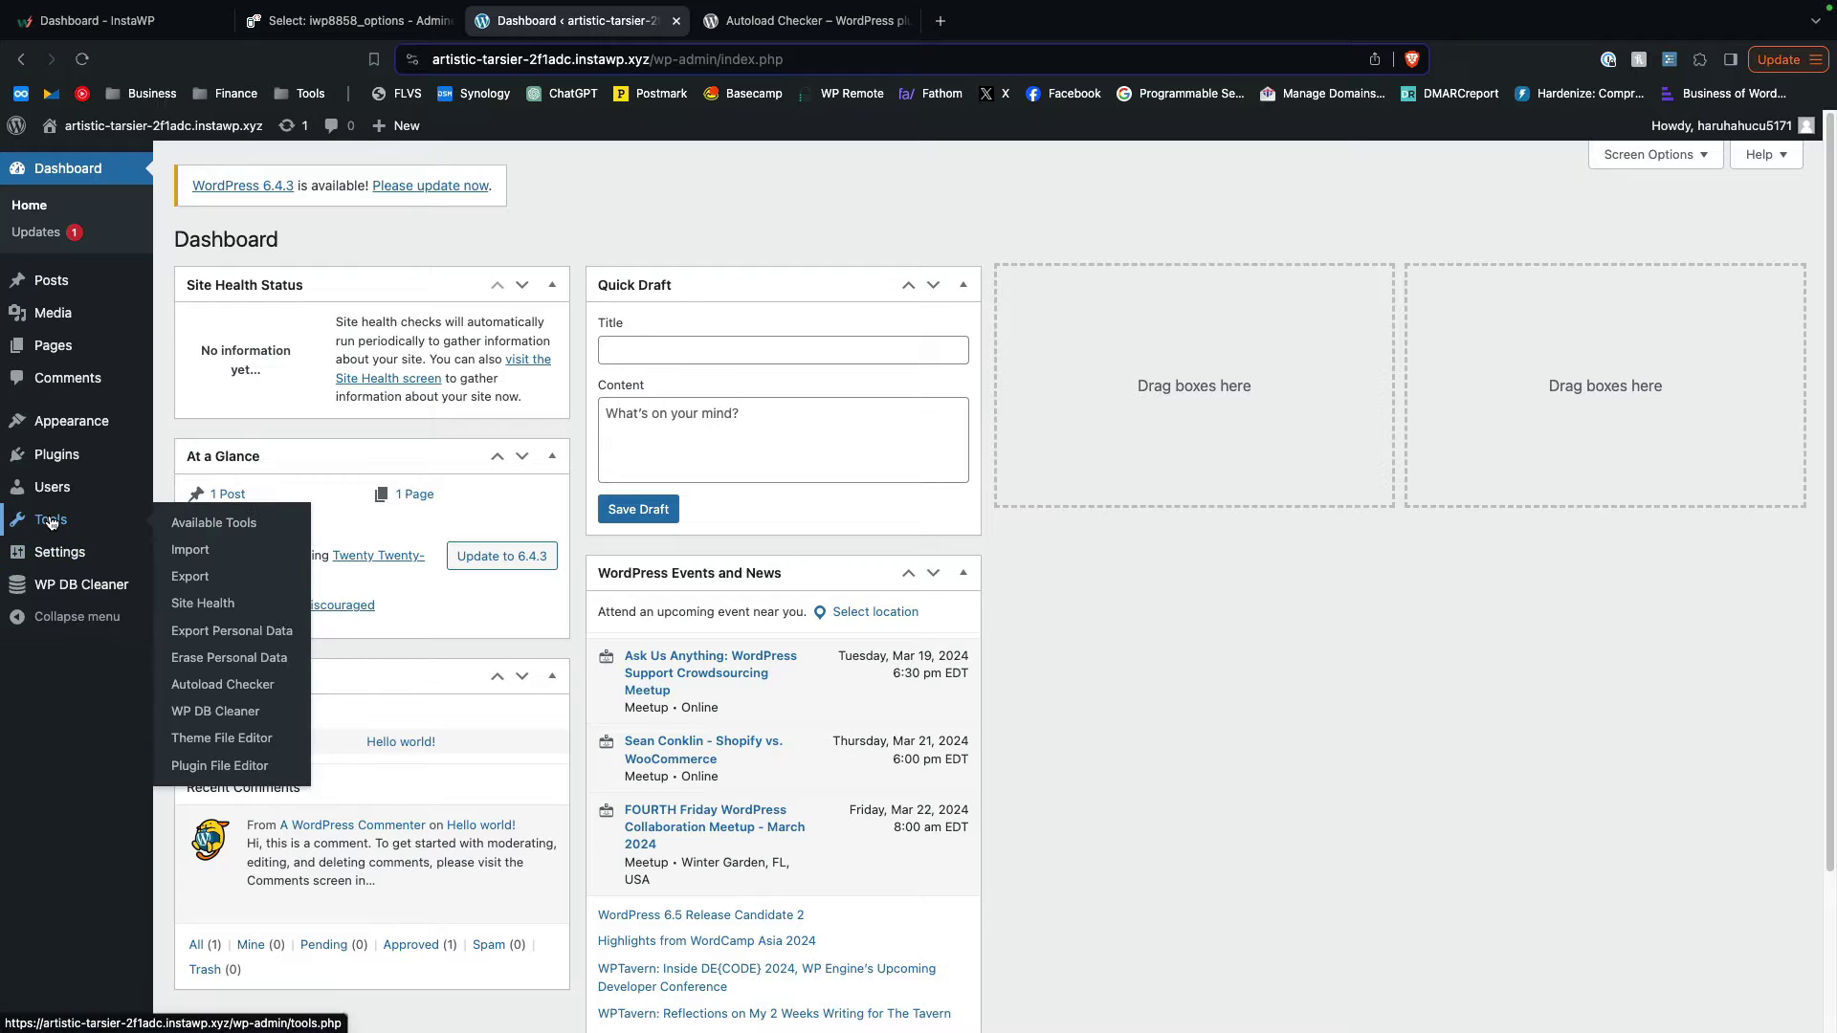
left_click(199, 687)
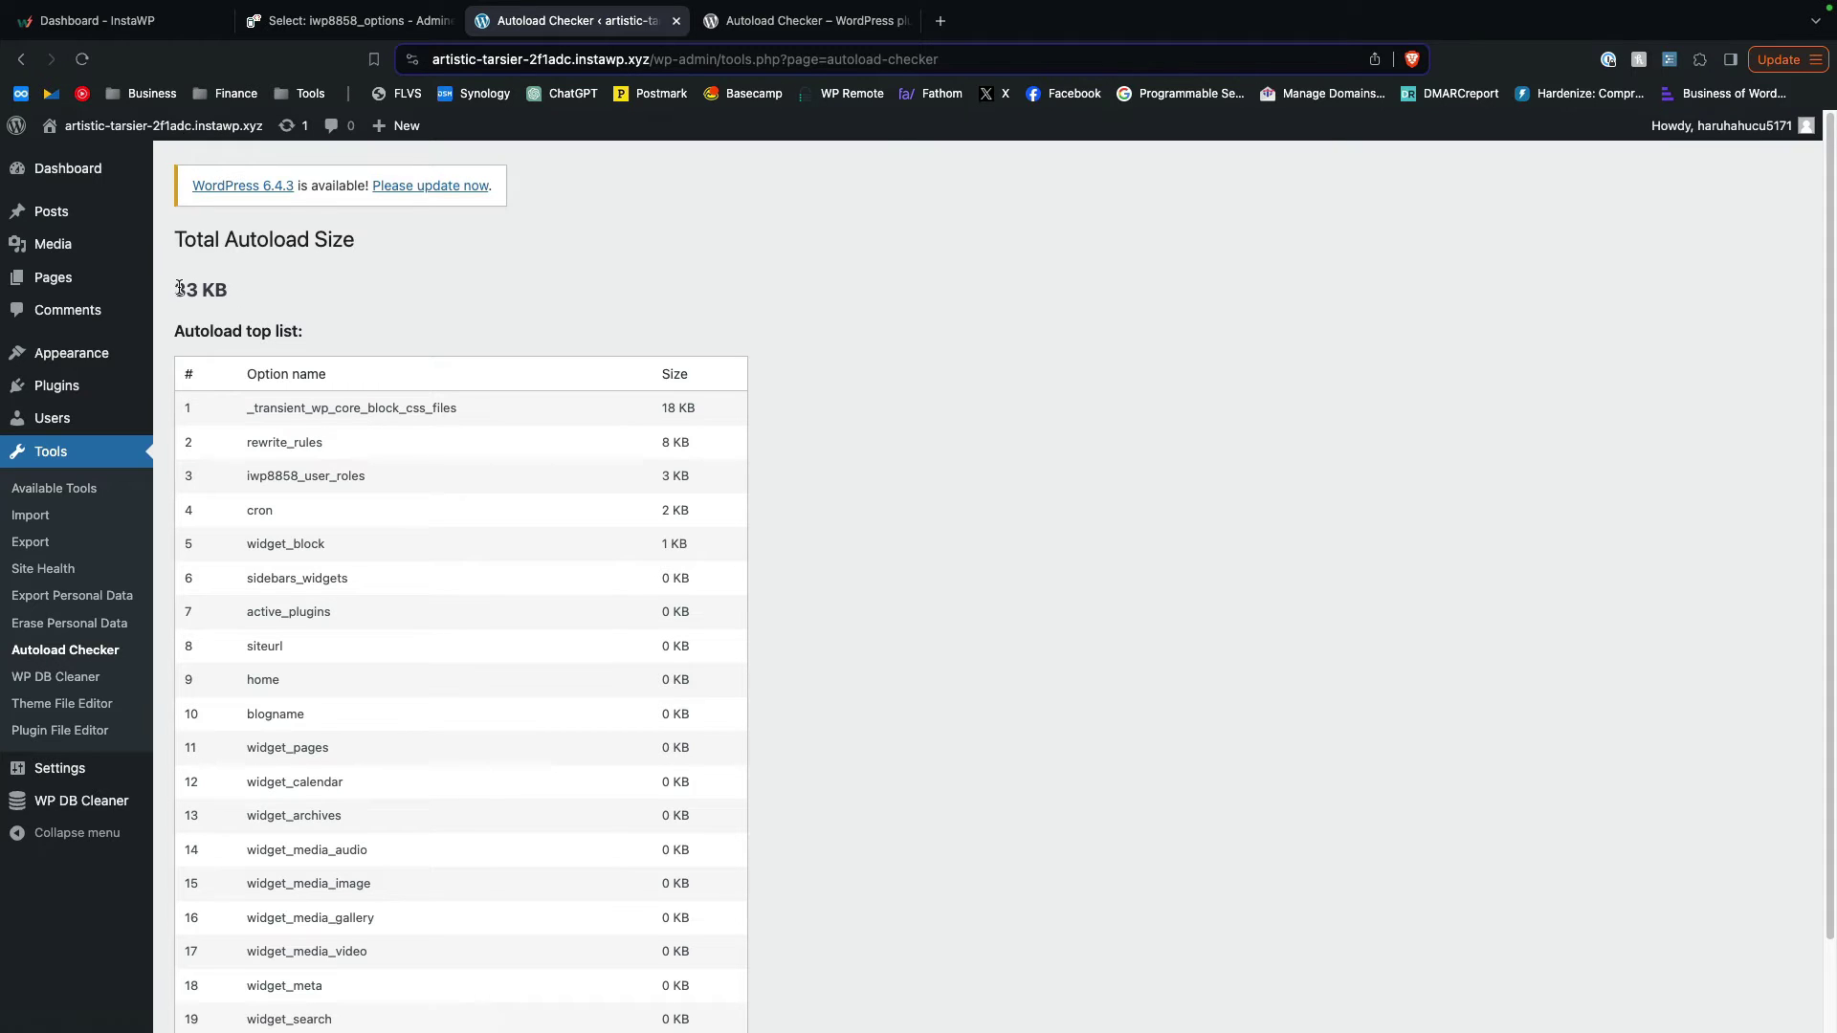
left_click_drag(176, 288, 264, 301)
left_click(381, 289)
scroll(359, 321, "down", 1)
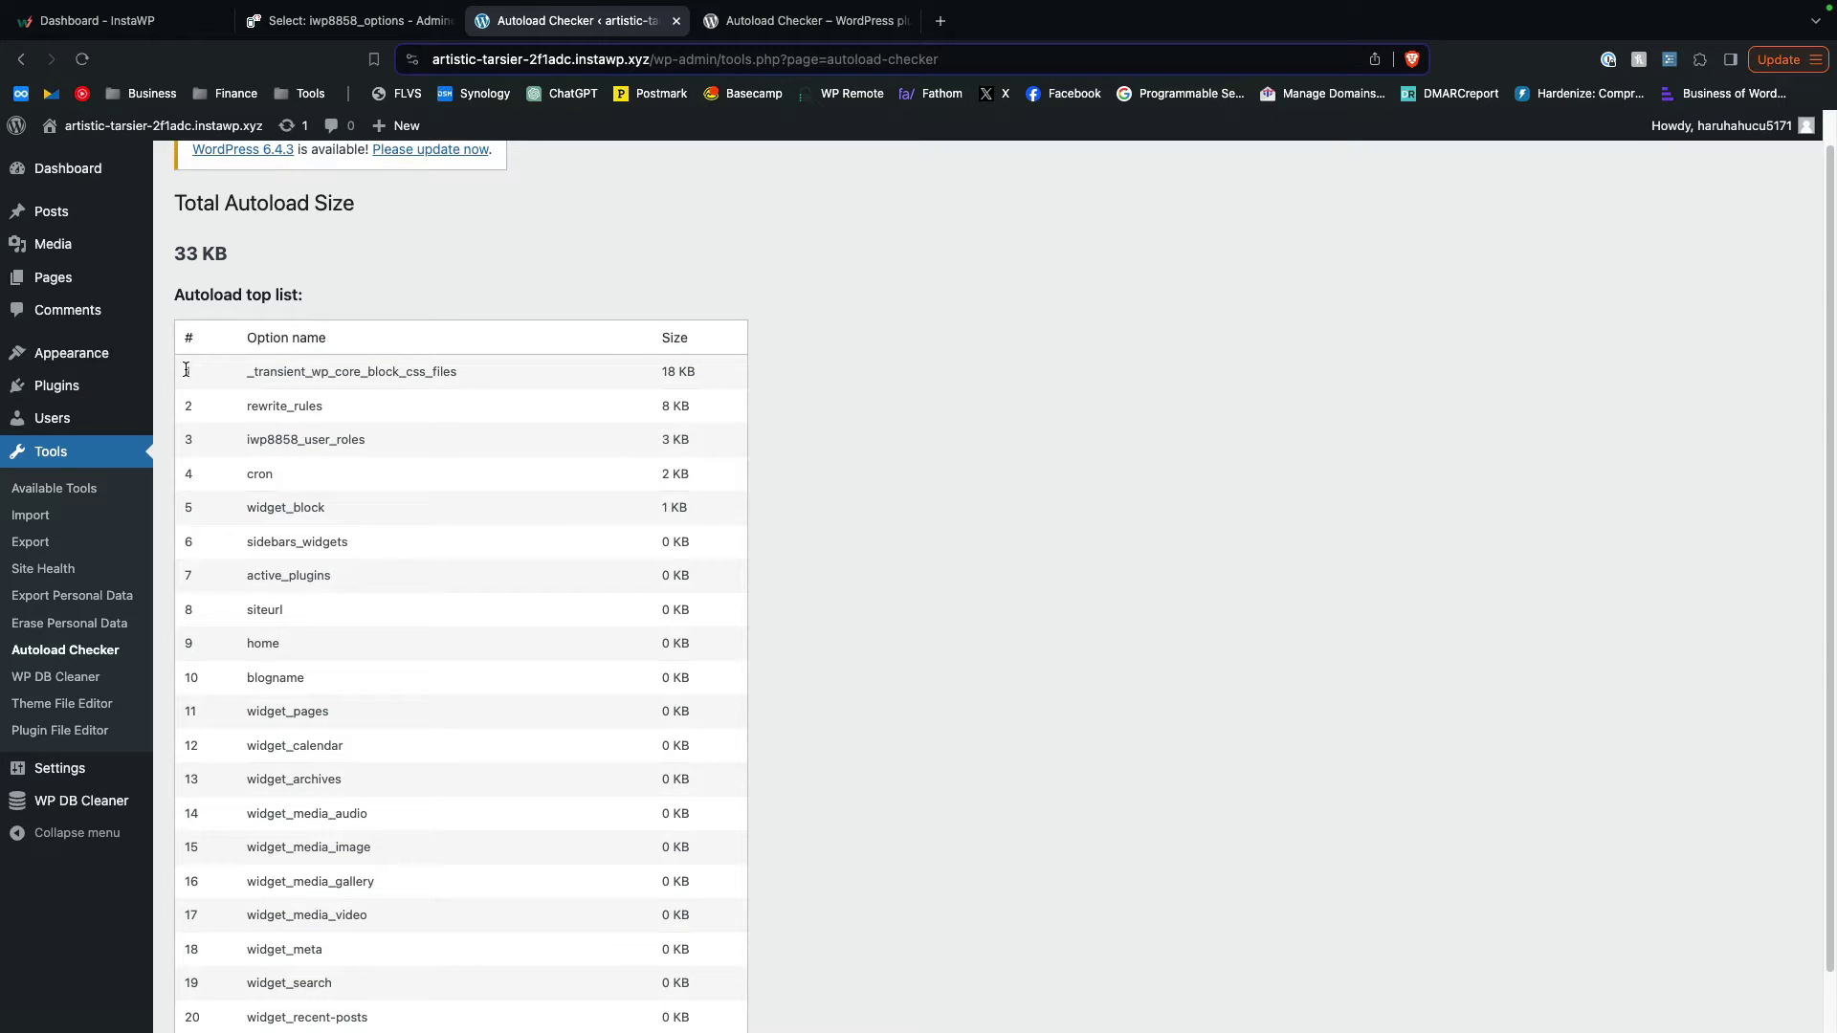
left_click_drag(189, 375, 388, 930)
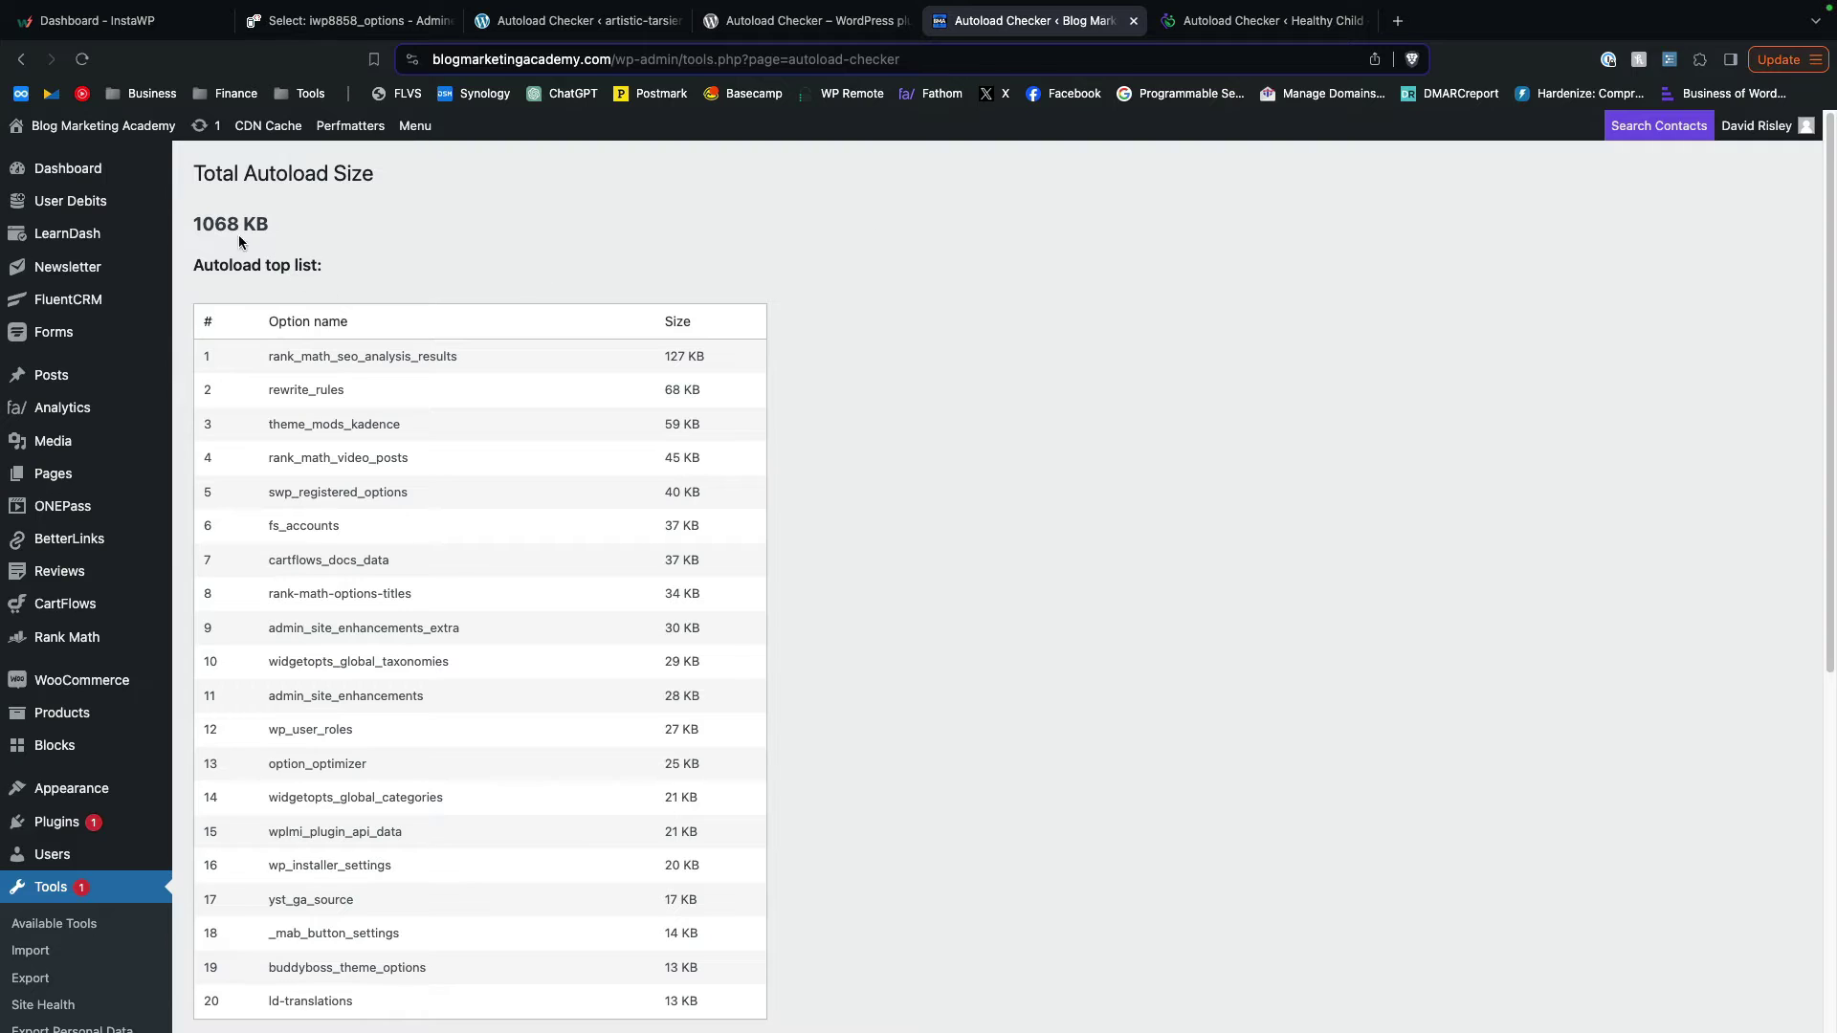
- Compare the total autoload size and largest options on the Blog Marketing Academy and Healthy Child sites, including wc_facebook_google_product_categories
left_click_drag(191, 224, 265, 225)
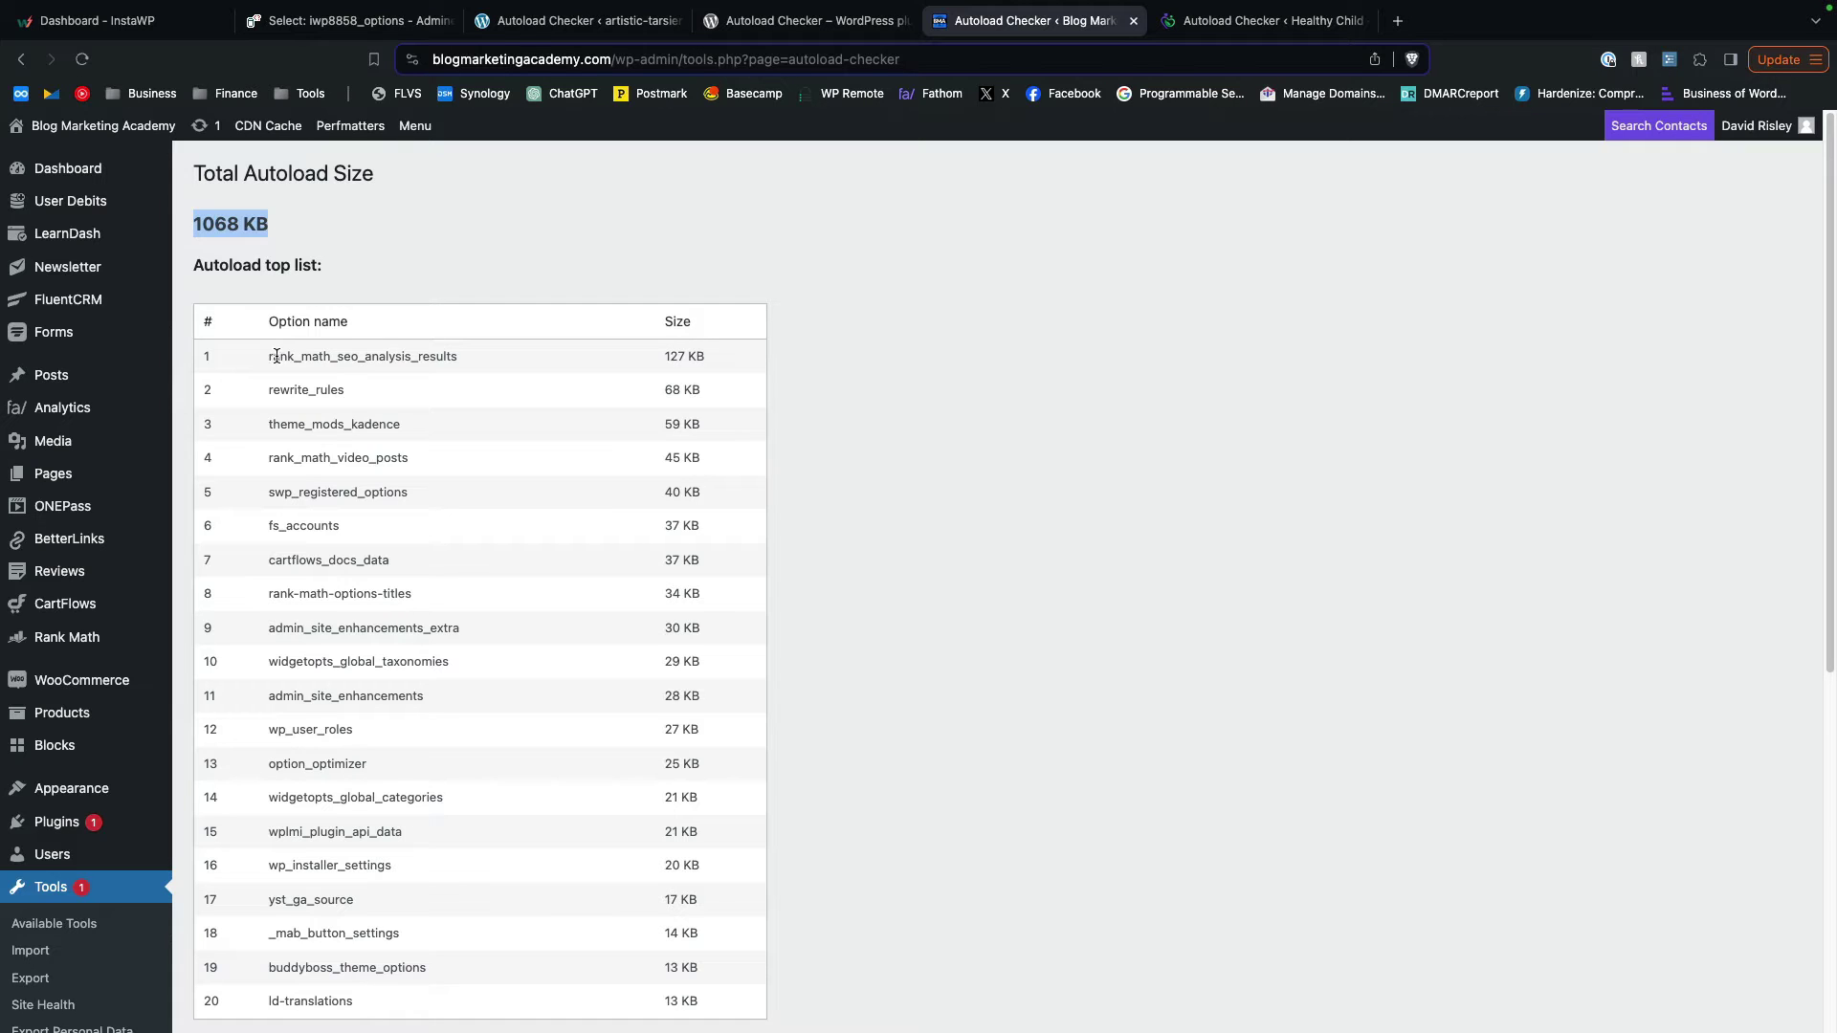
left_click_drag(274, 357, 321, 915)
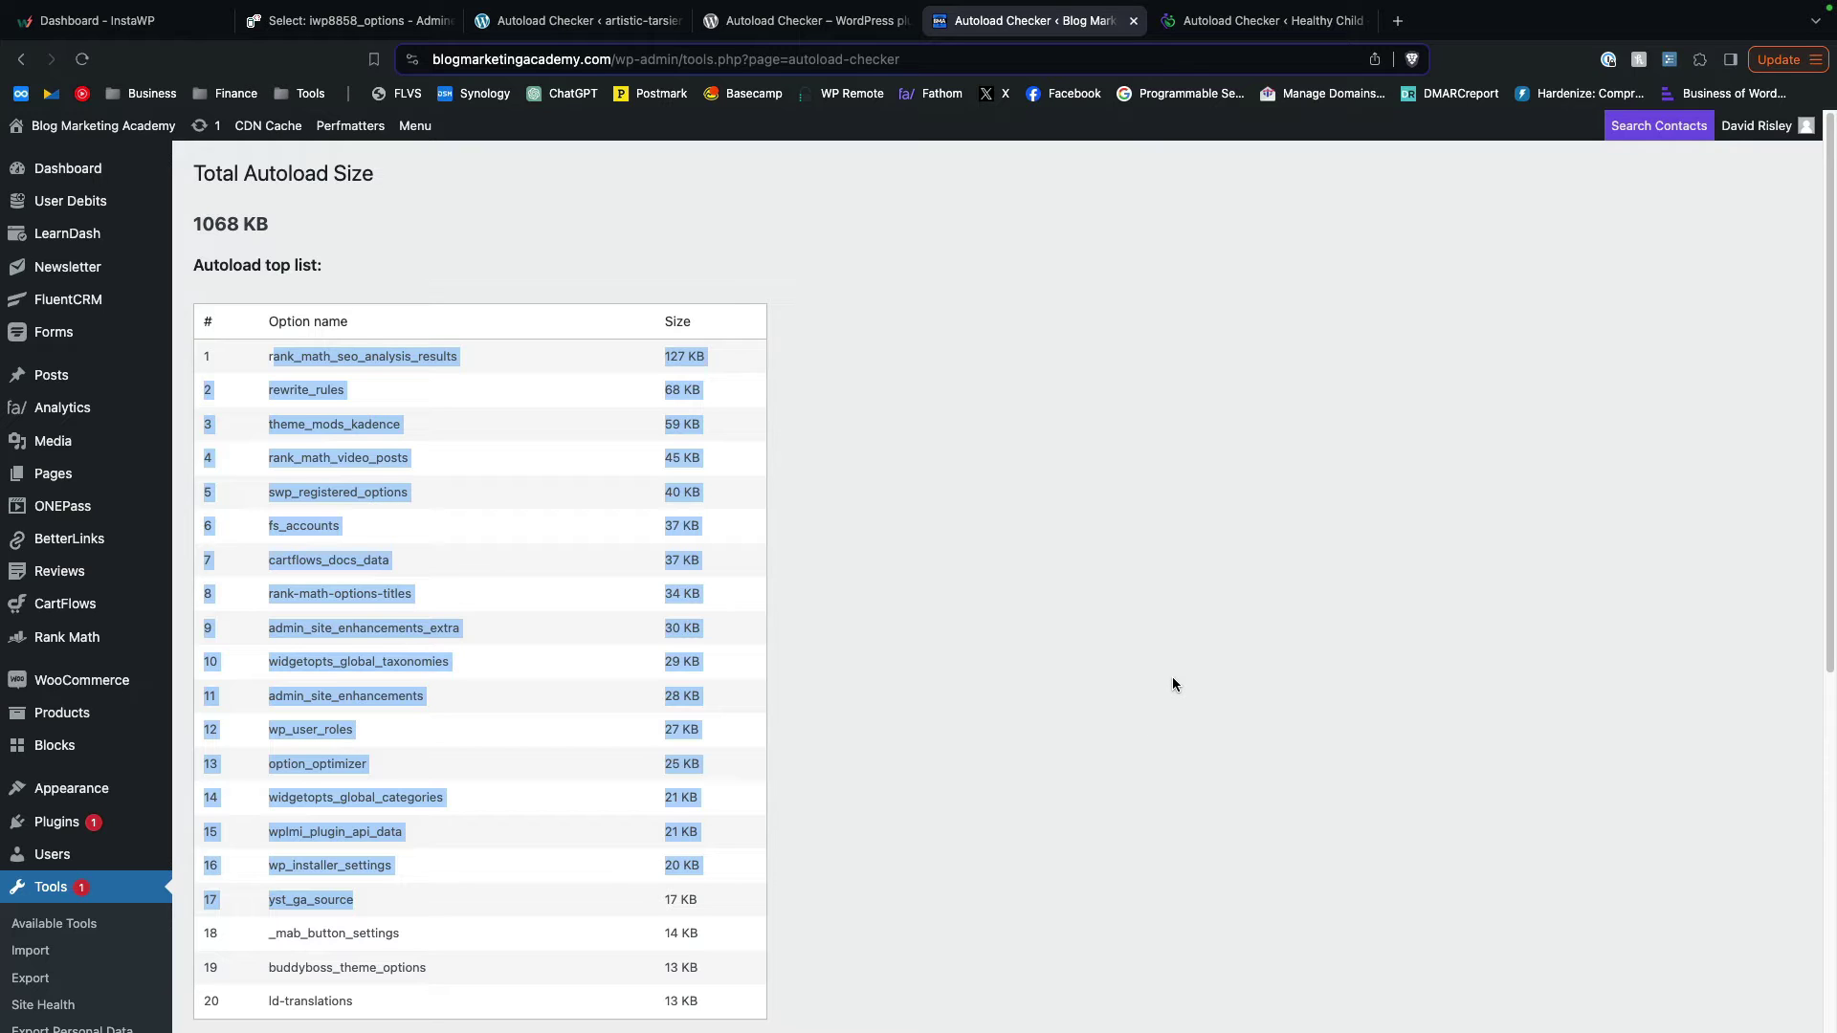
left_click(1223, 12)
scroll(781, 438, "down", 1)
scroll(782, 437, "down", 1)
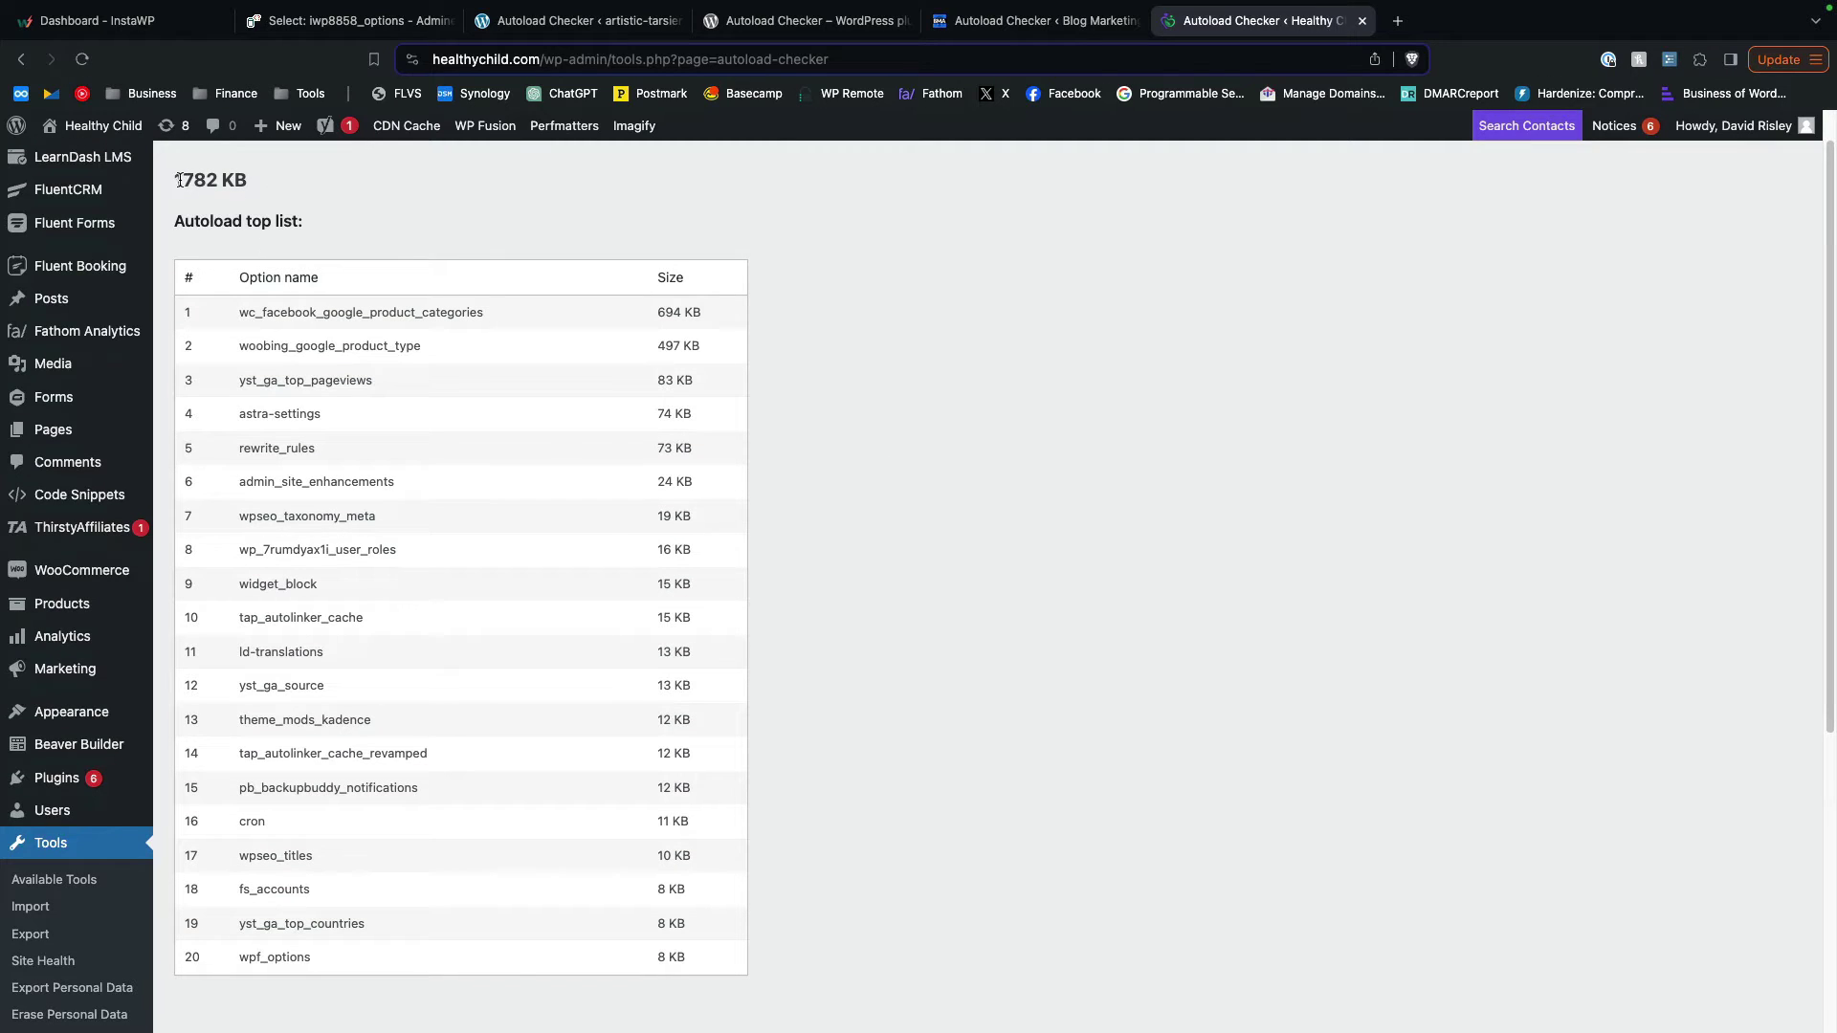
left_click_drag(177, 181, 247, 186)
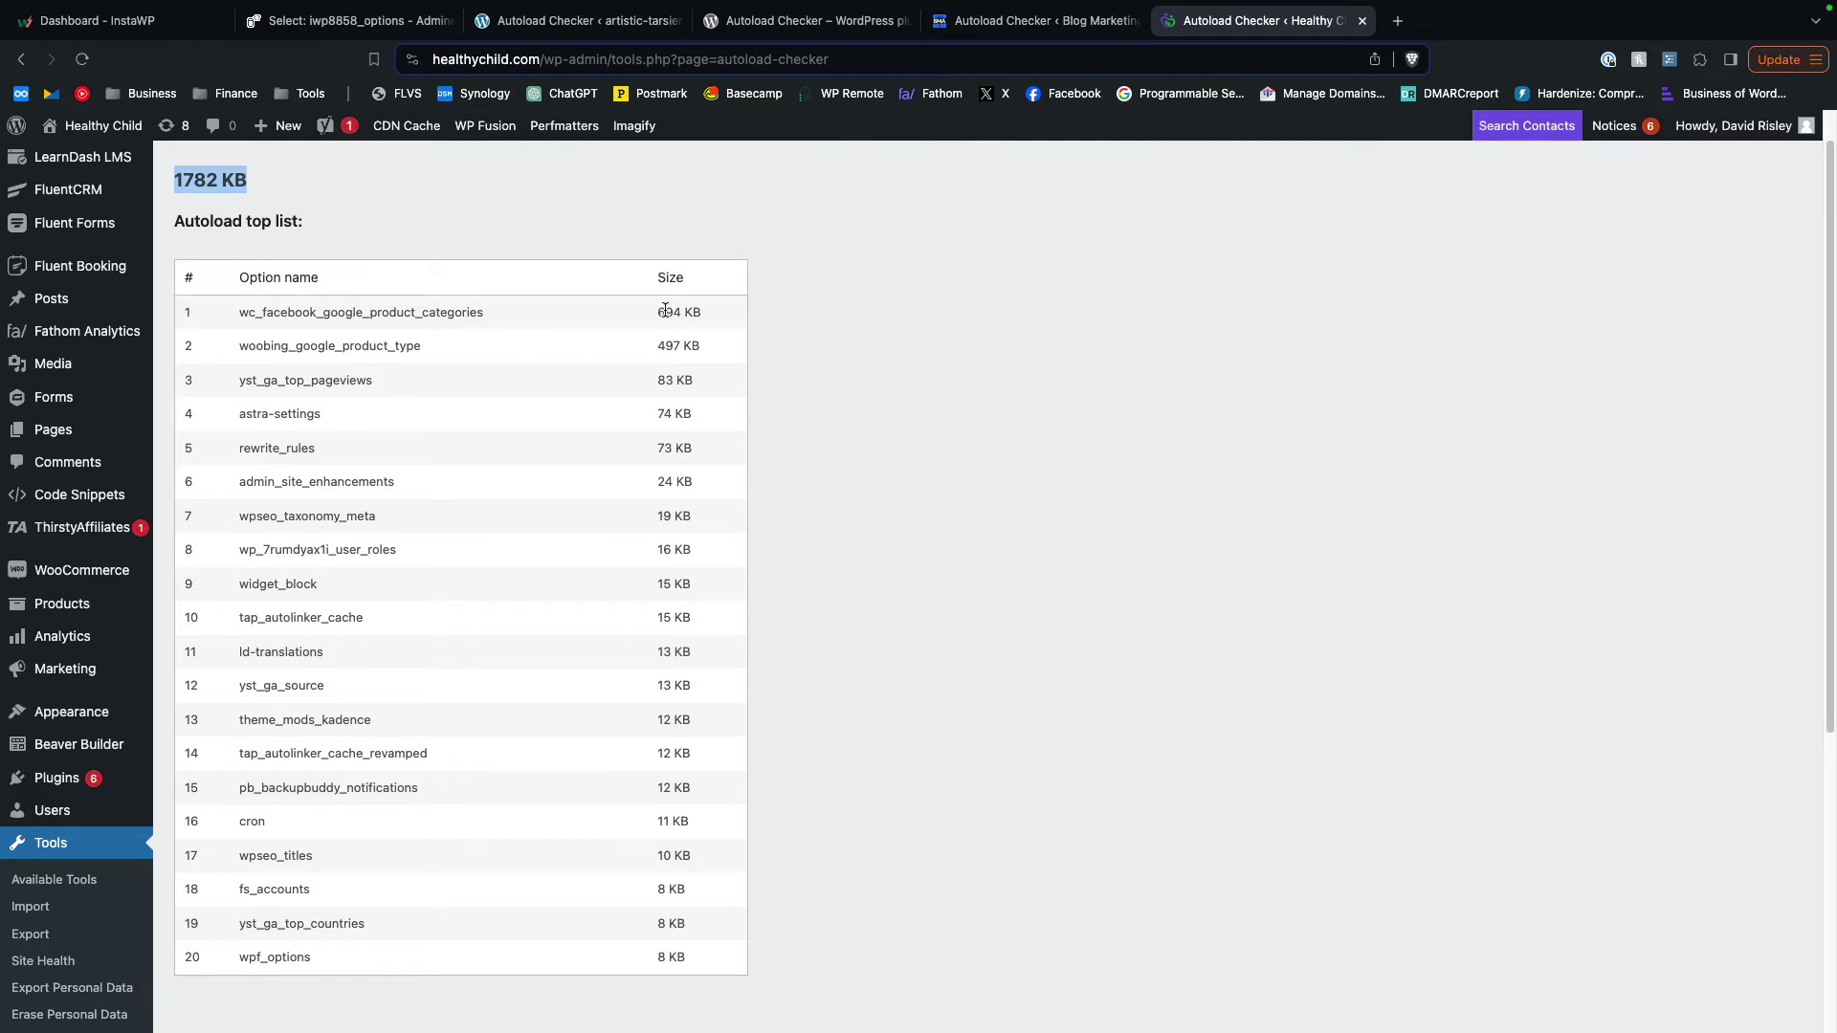
left_click_drag(658, 311, 703, 318)
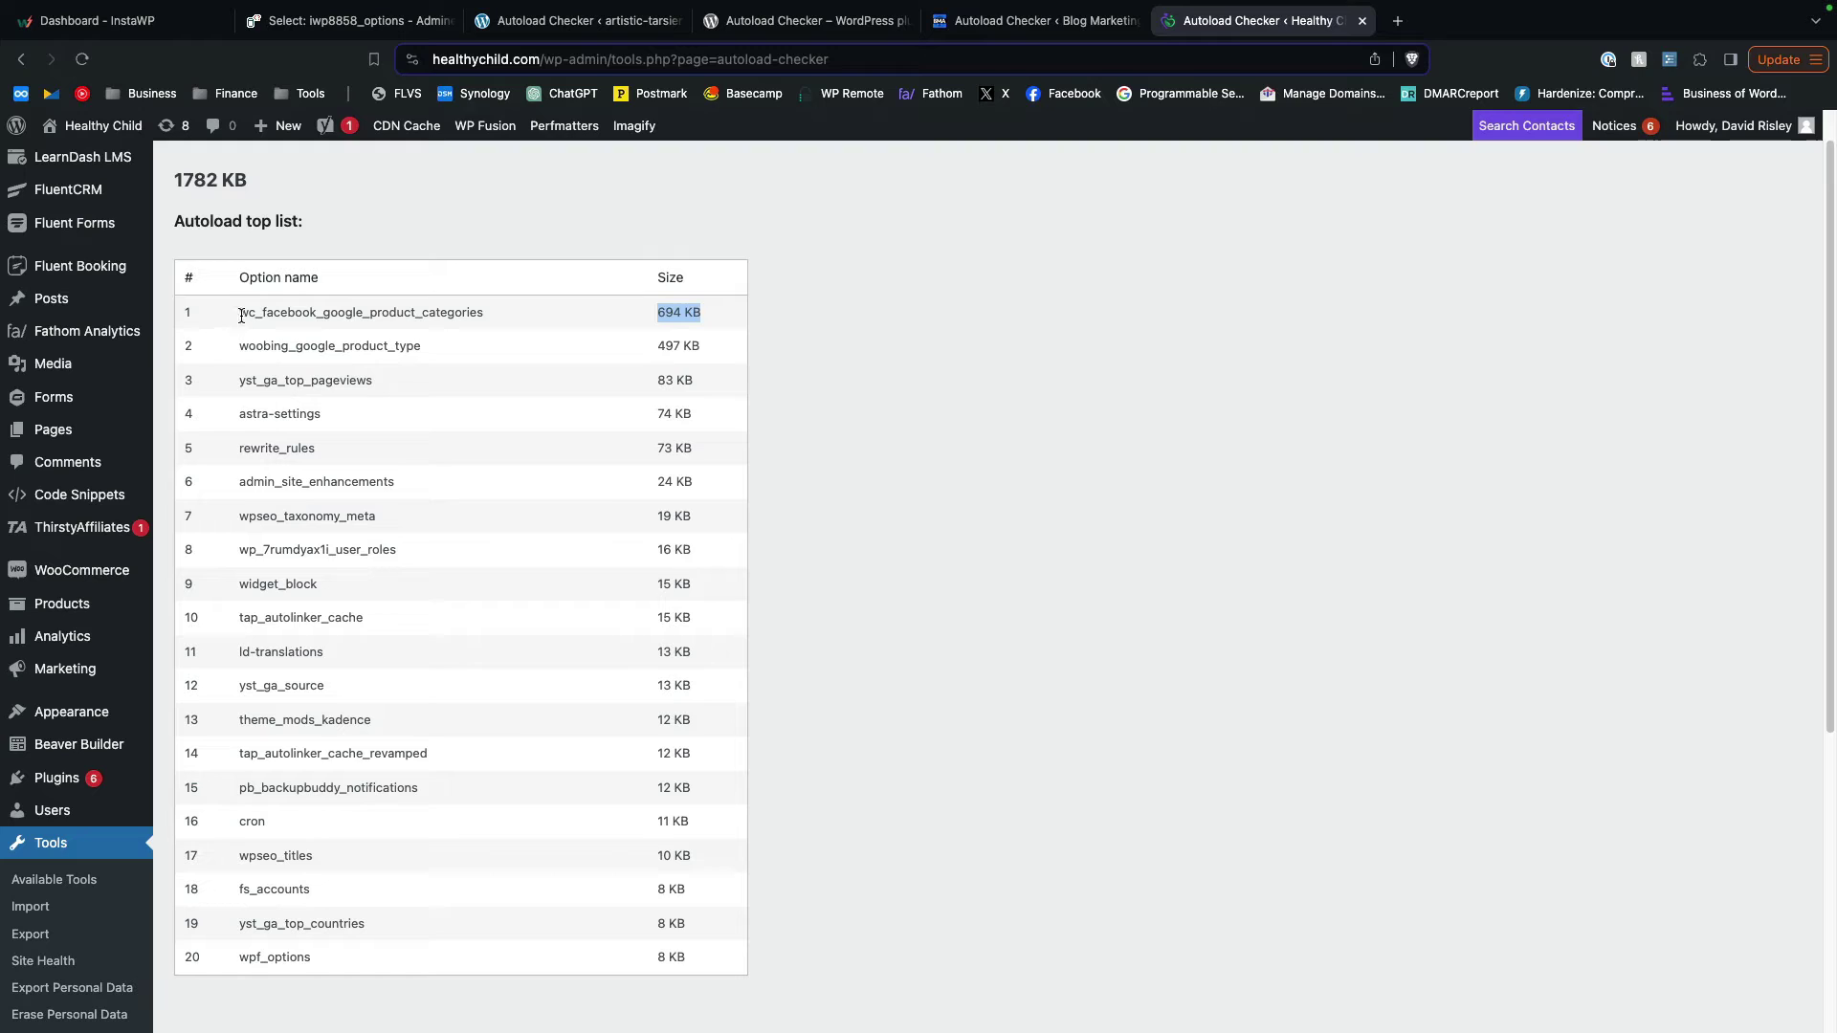
left_click_drag(246, 315, 390, 316)
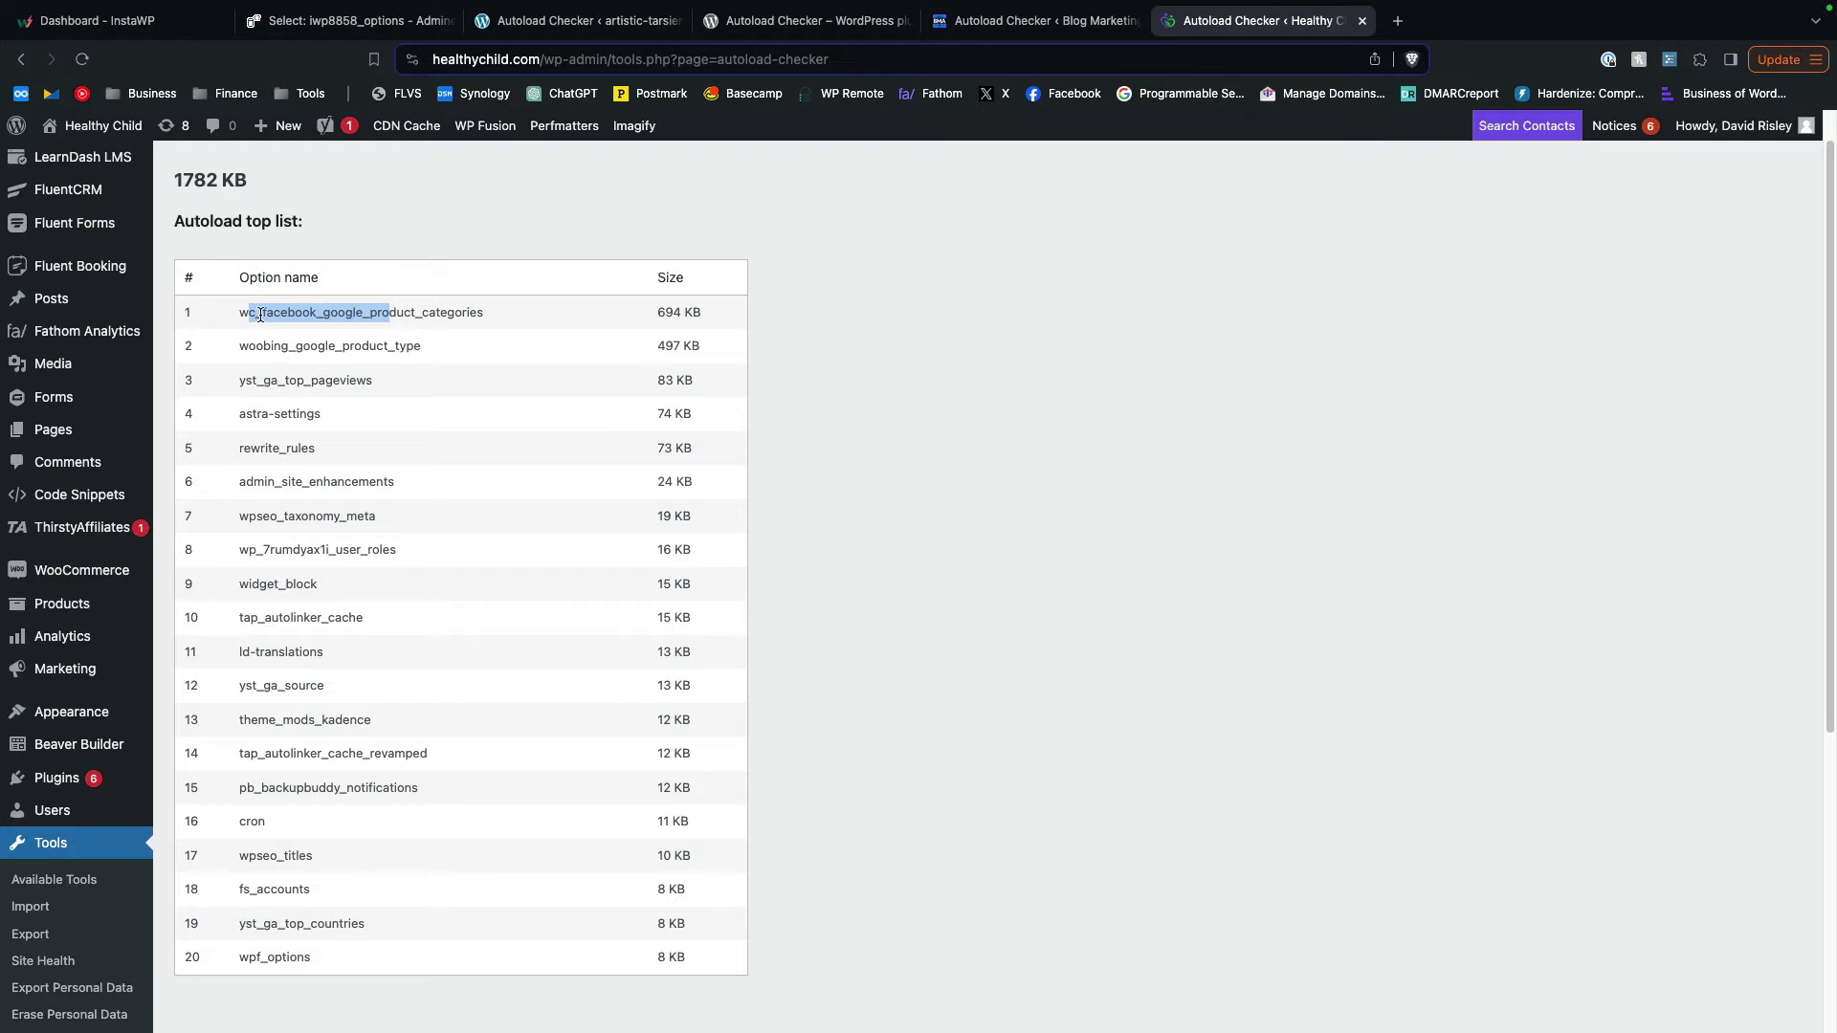
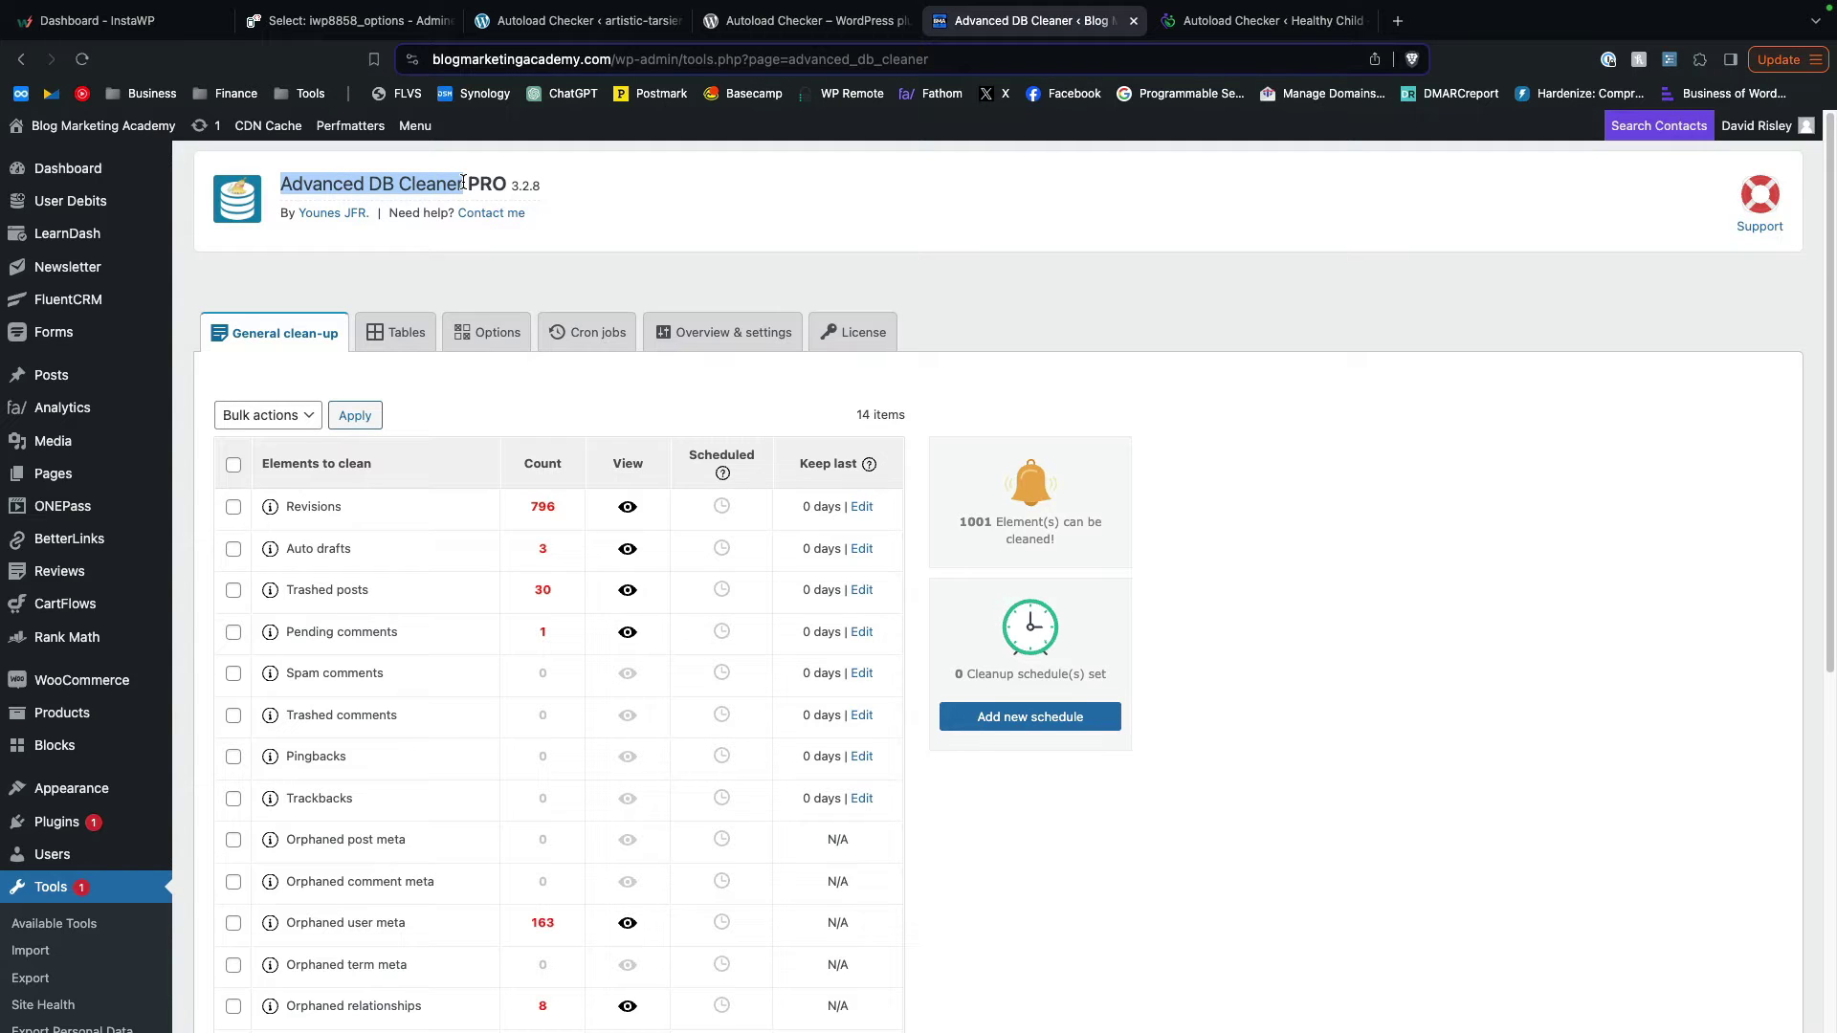
- Open the options list in Advanced DB Cleaner PRO on the Blog Marketing Academy site and look through its filters, sizes and autoload values
left_click_drag(283, 184, 459, 184)
left_click(483, 344)
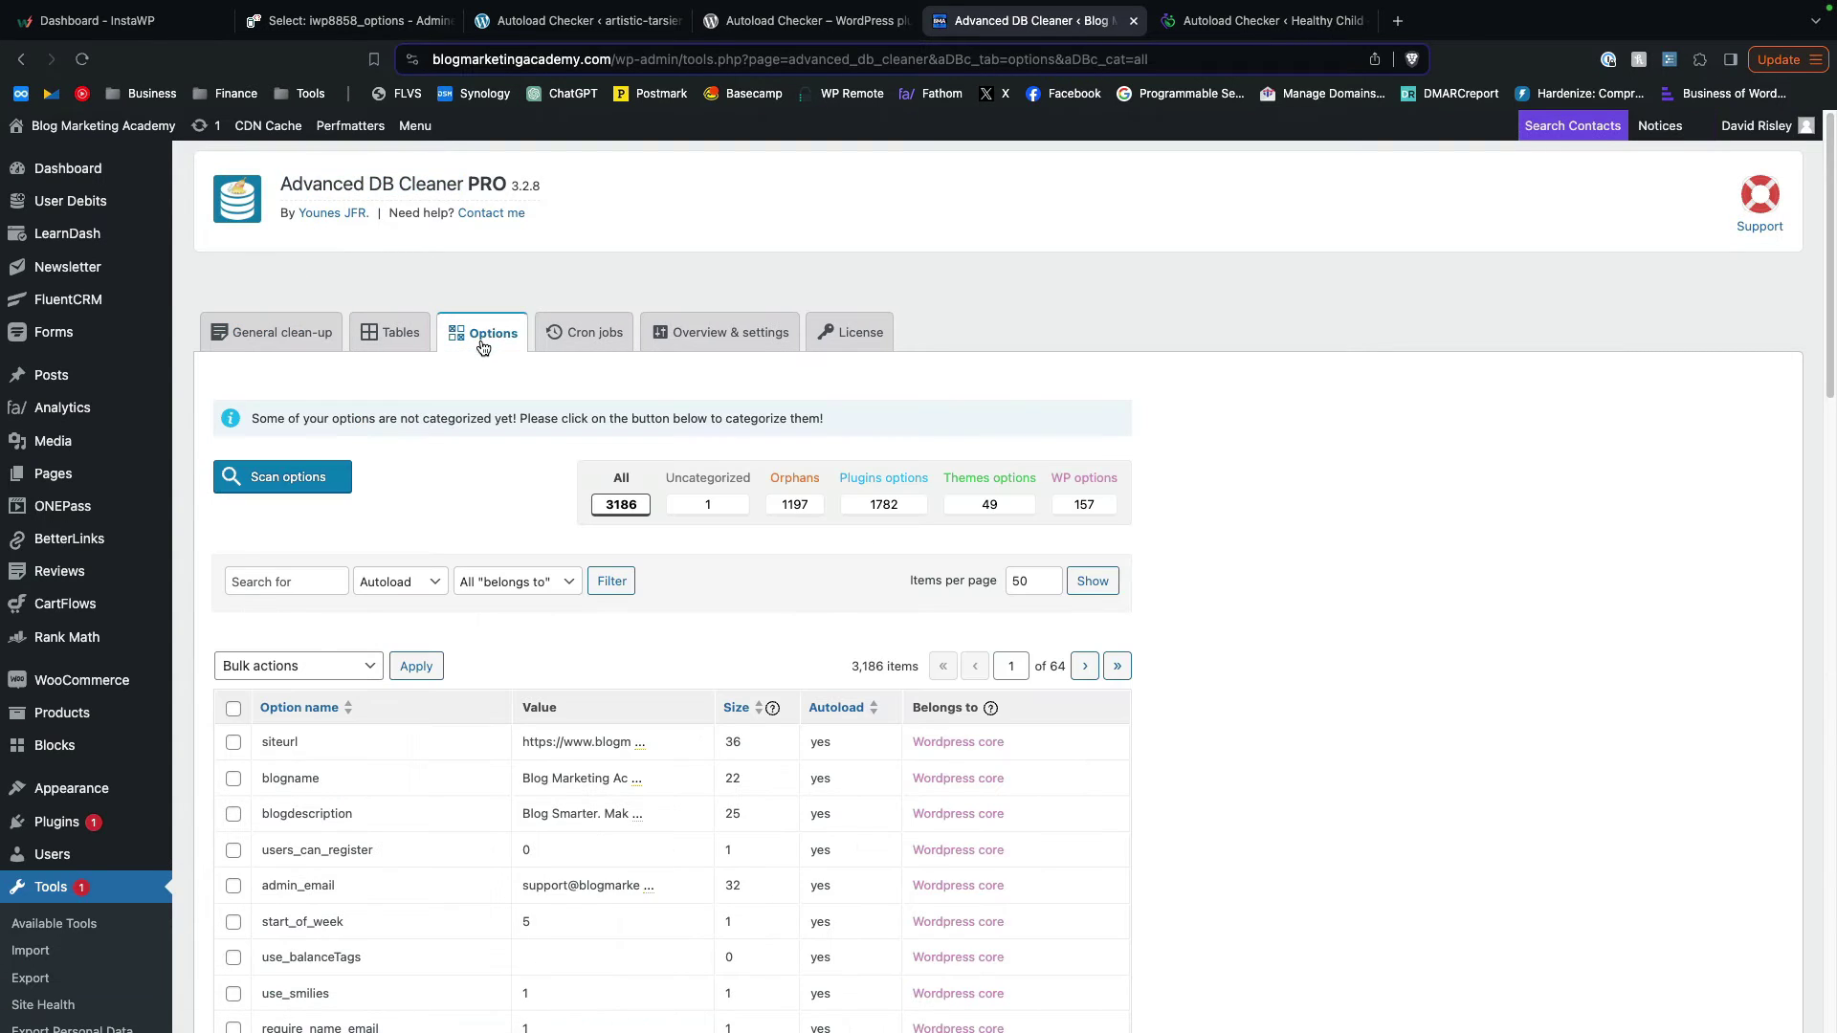
scroll(1183, 547, "down", 5)
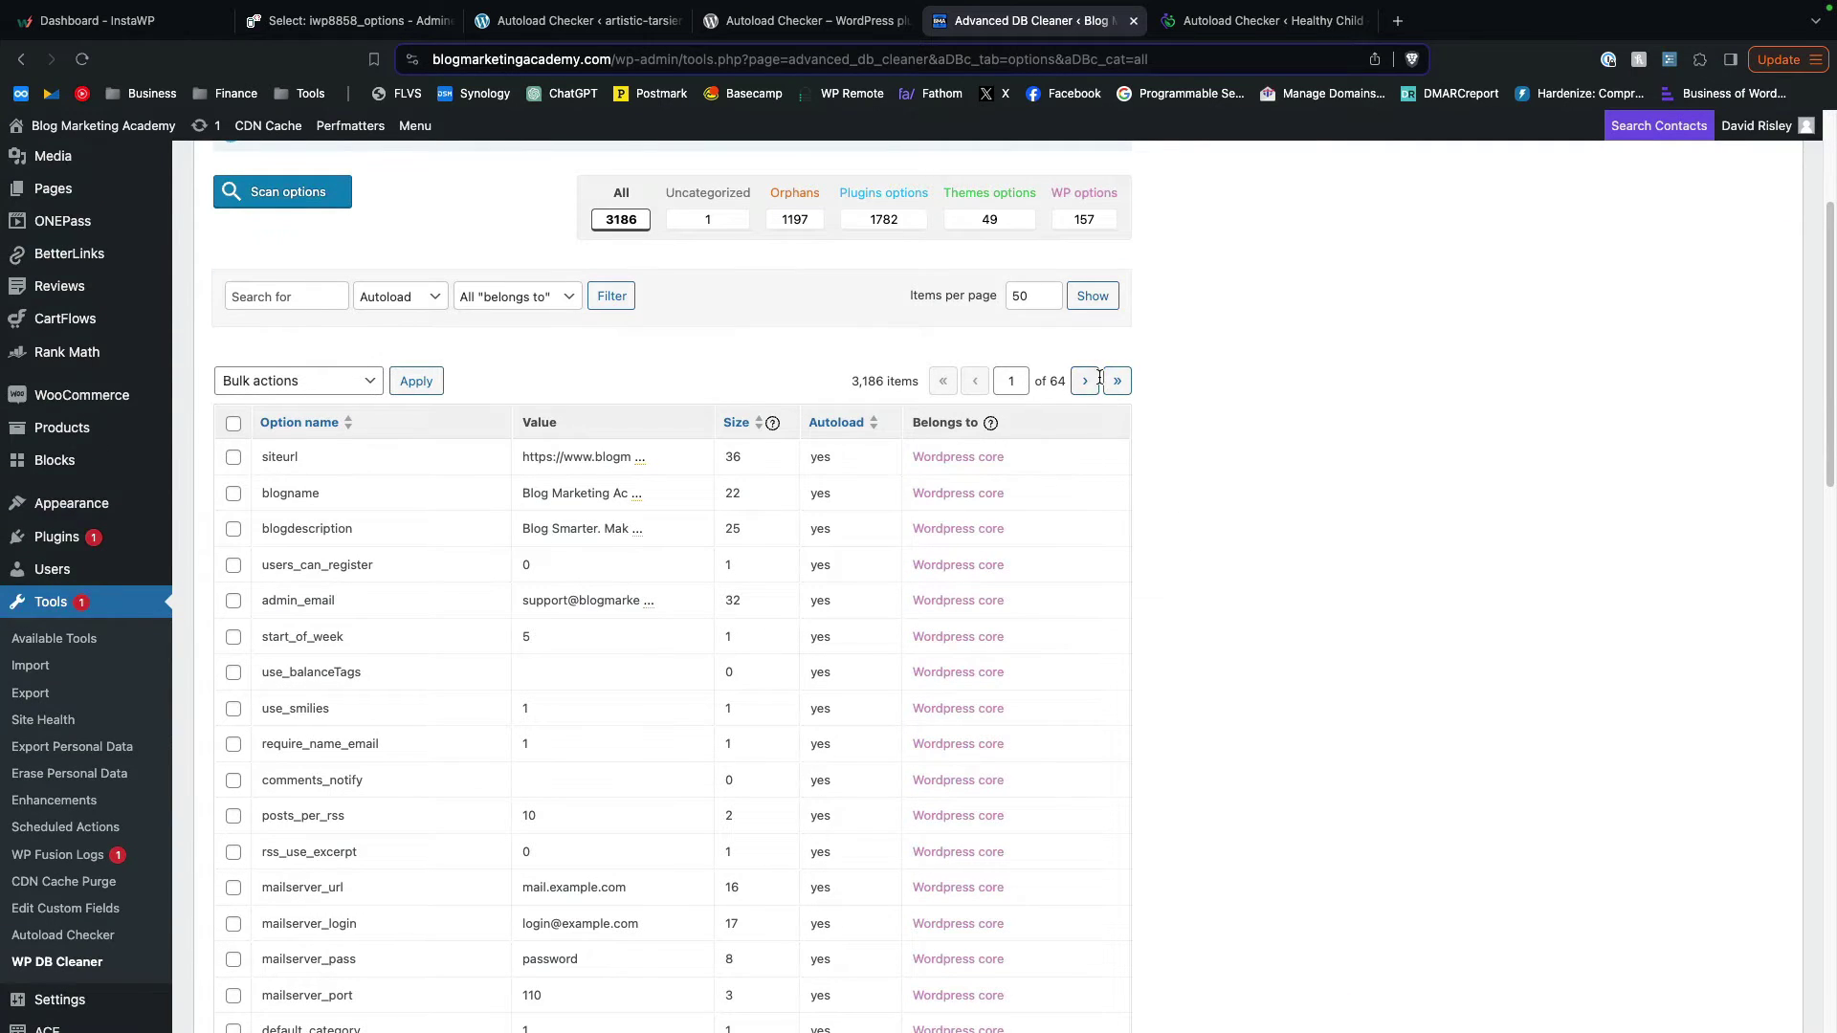
left_click(346, 297)
scroll(740, 509, "down", 1)
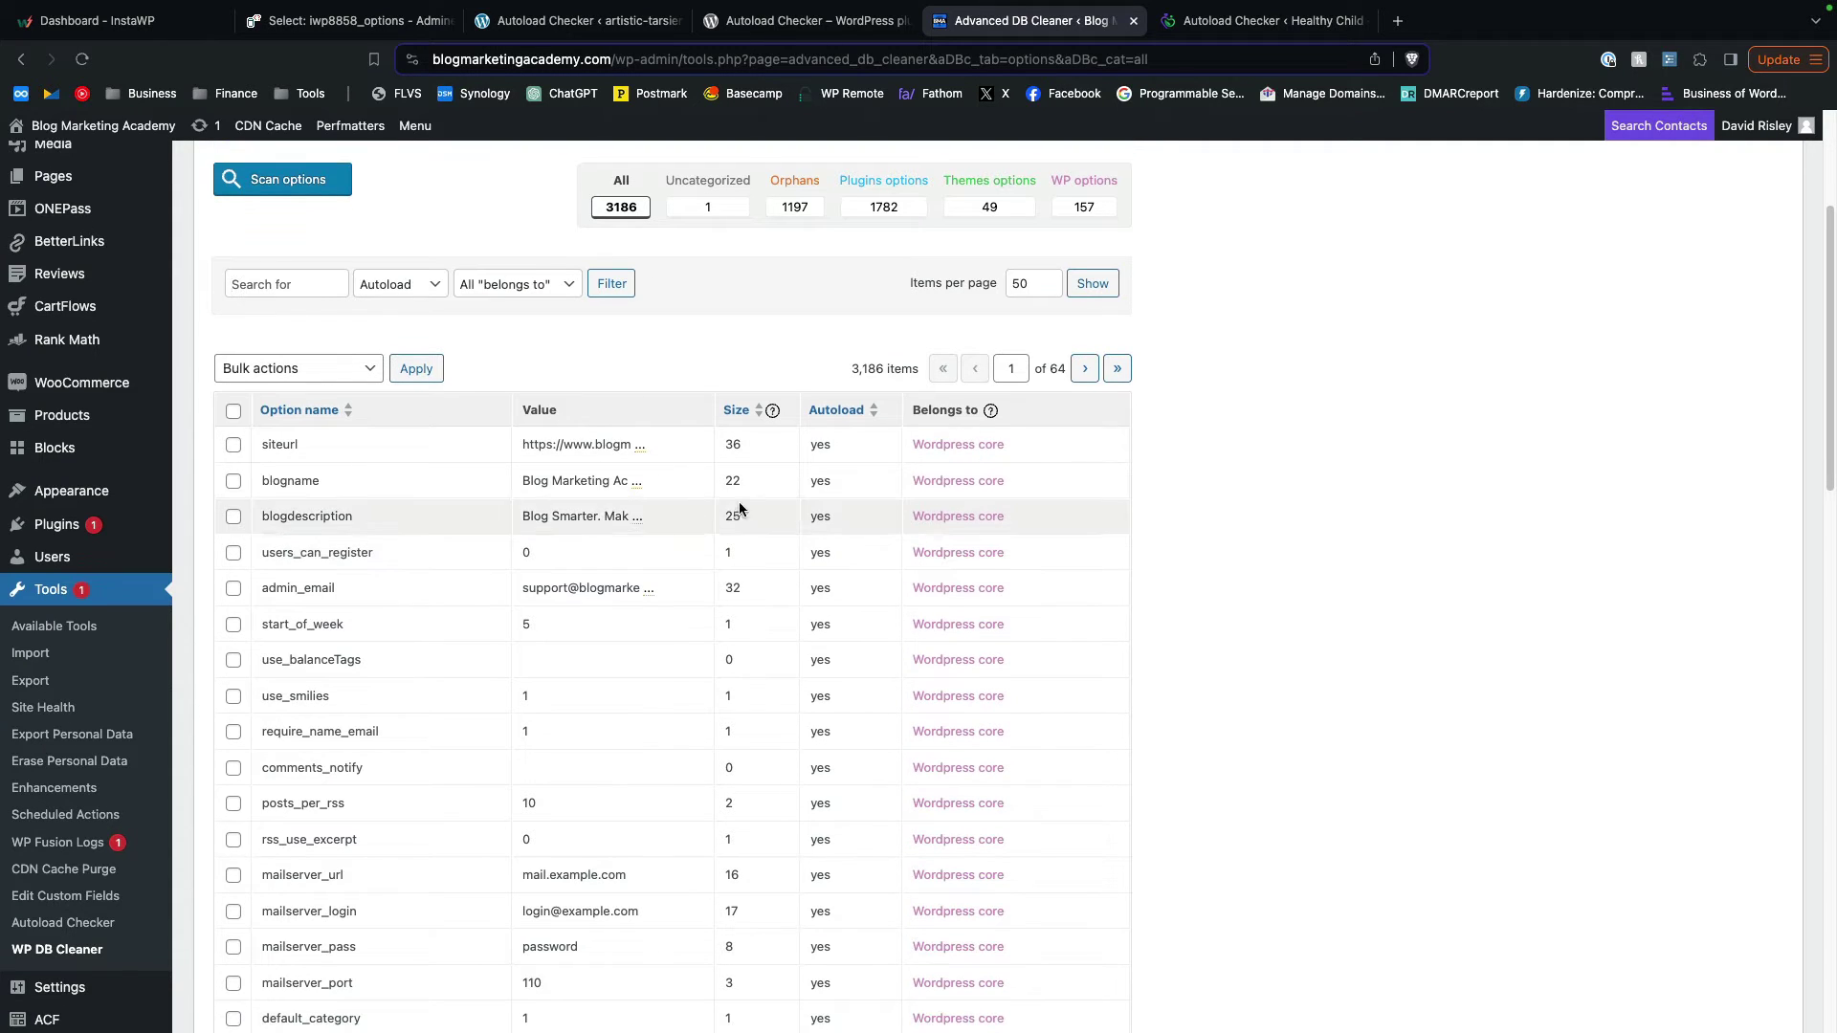
- Sort the options list by size, largest first, and check the size and autoload value of elementor_remote_info_library
left_click(737, 413)
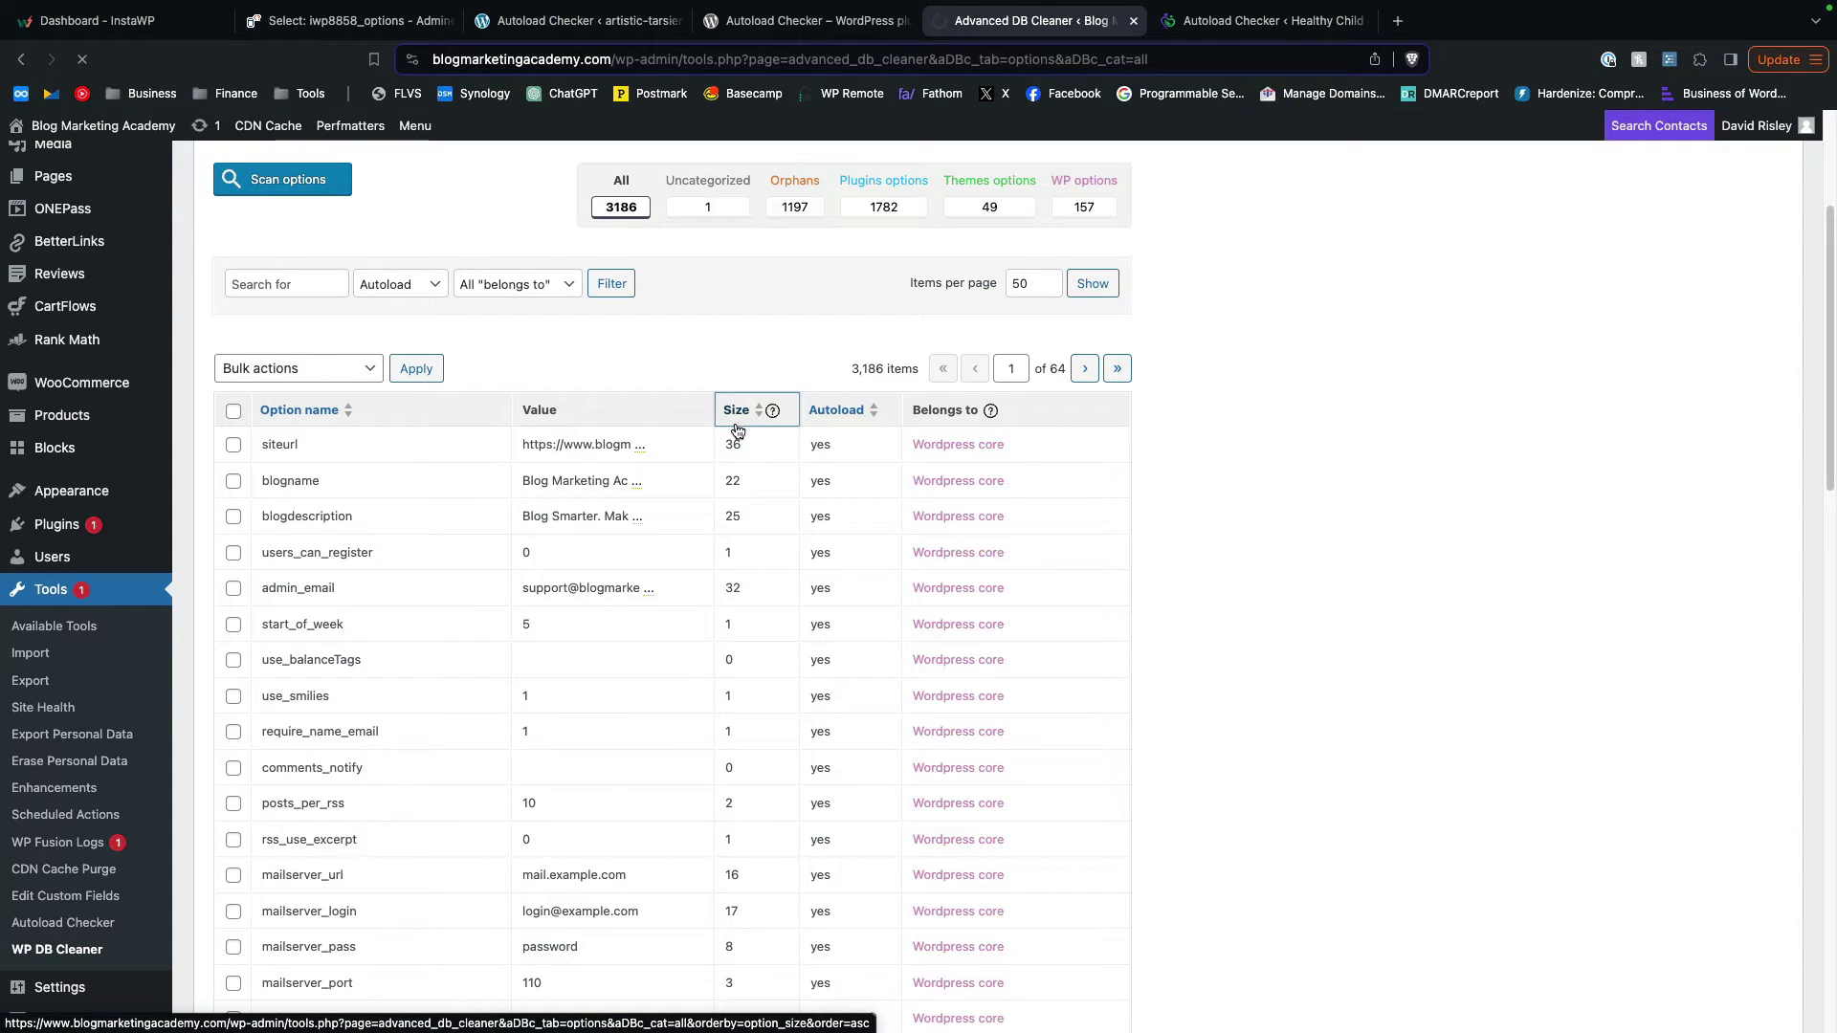
scroll(745, 647, "down", 2)
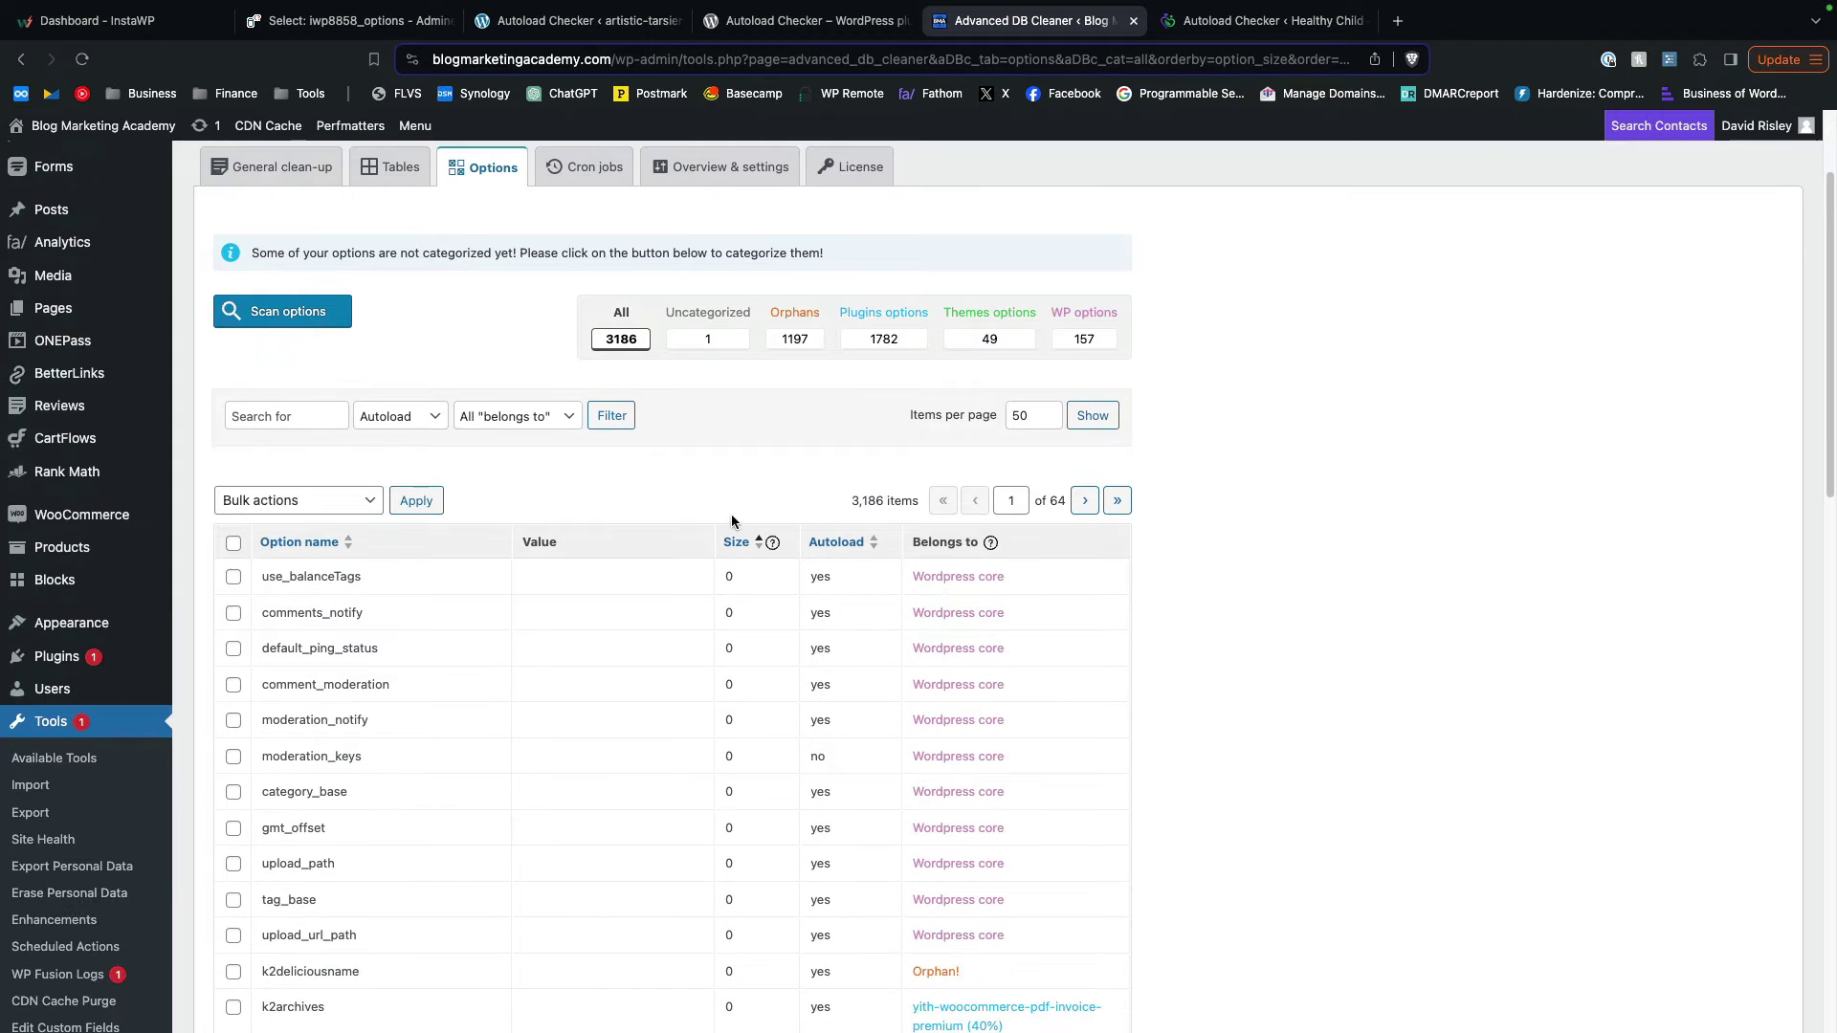
left_click(737, 546)
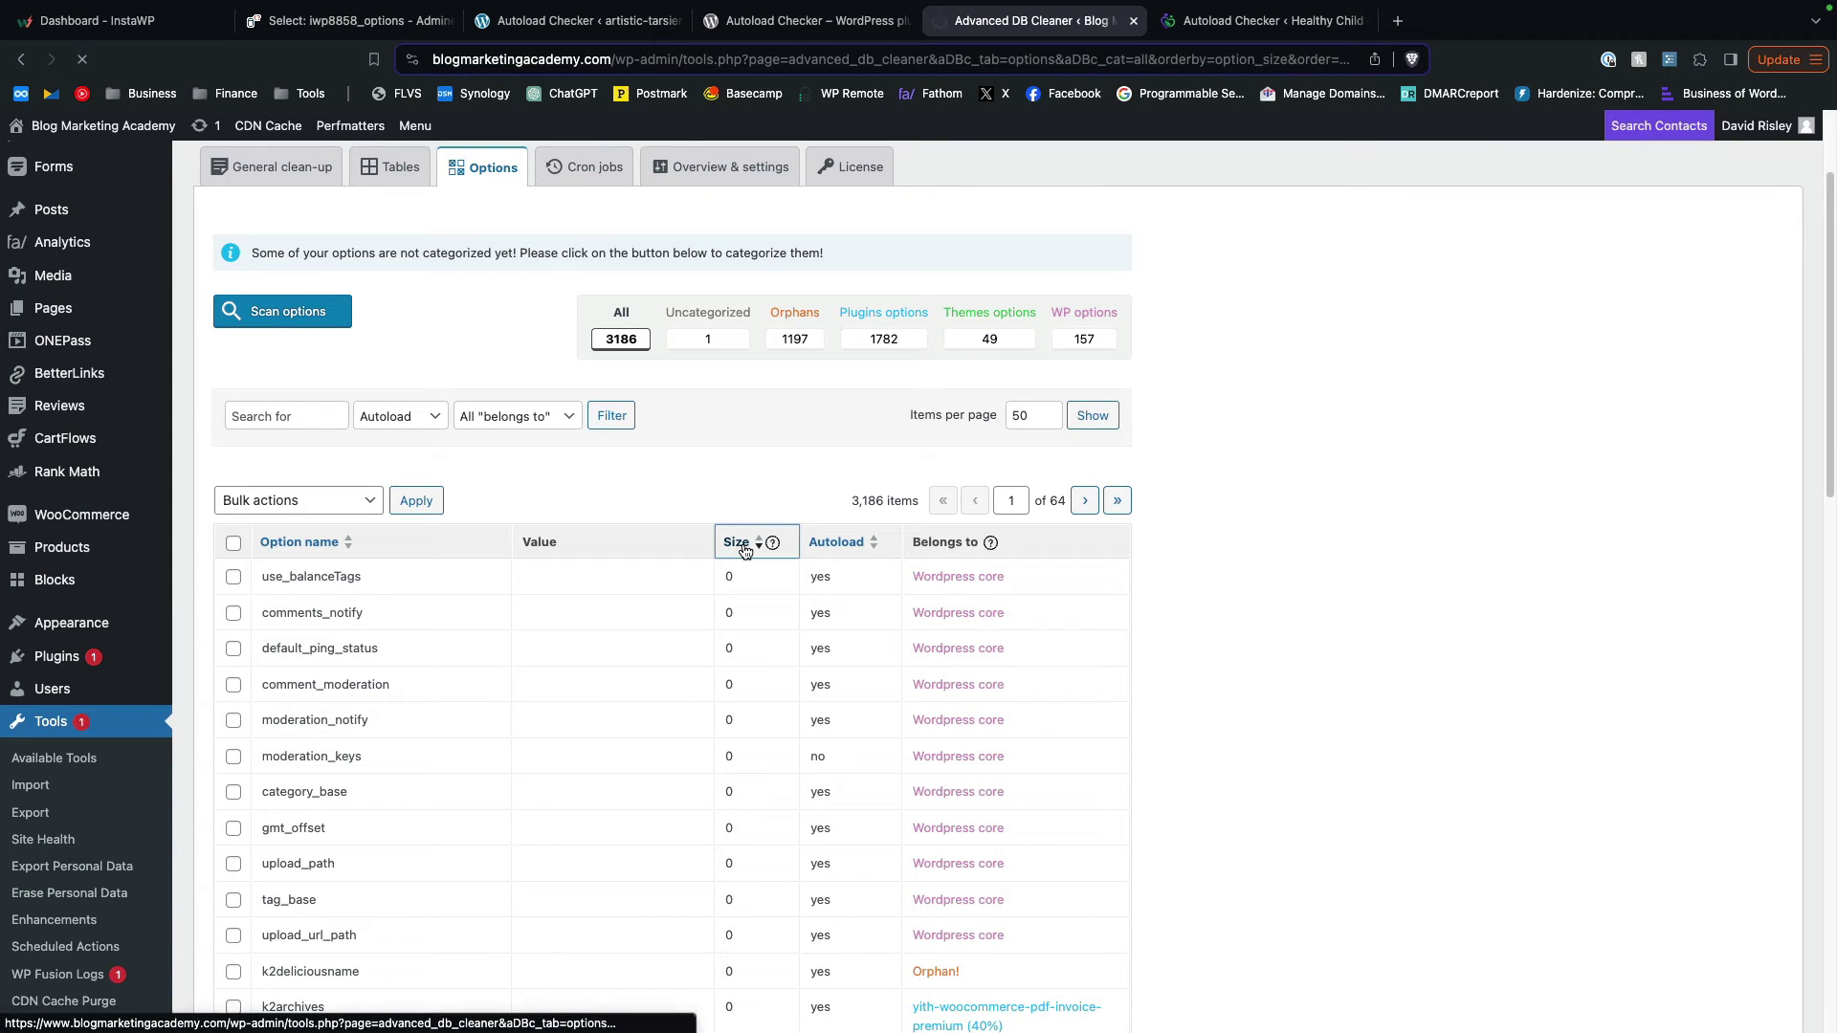
scroll(802, 556, "down", 6)
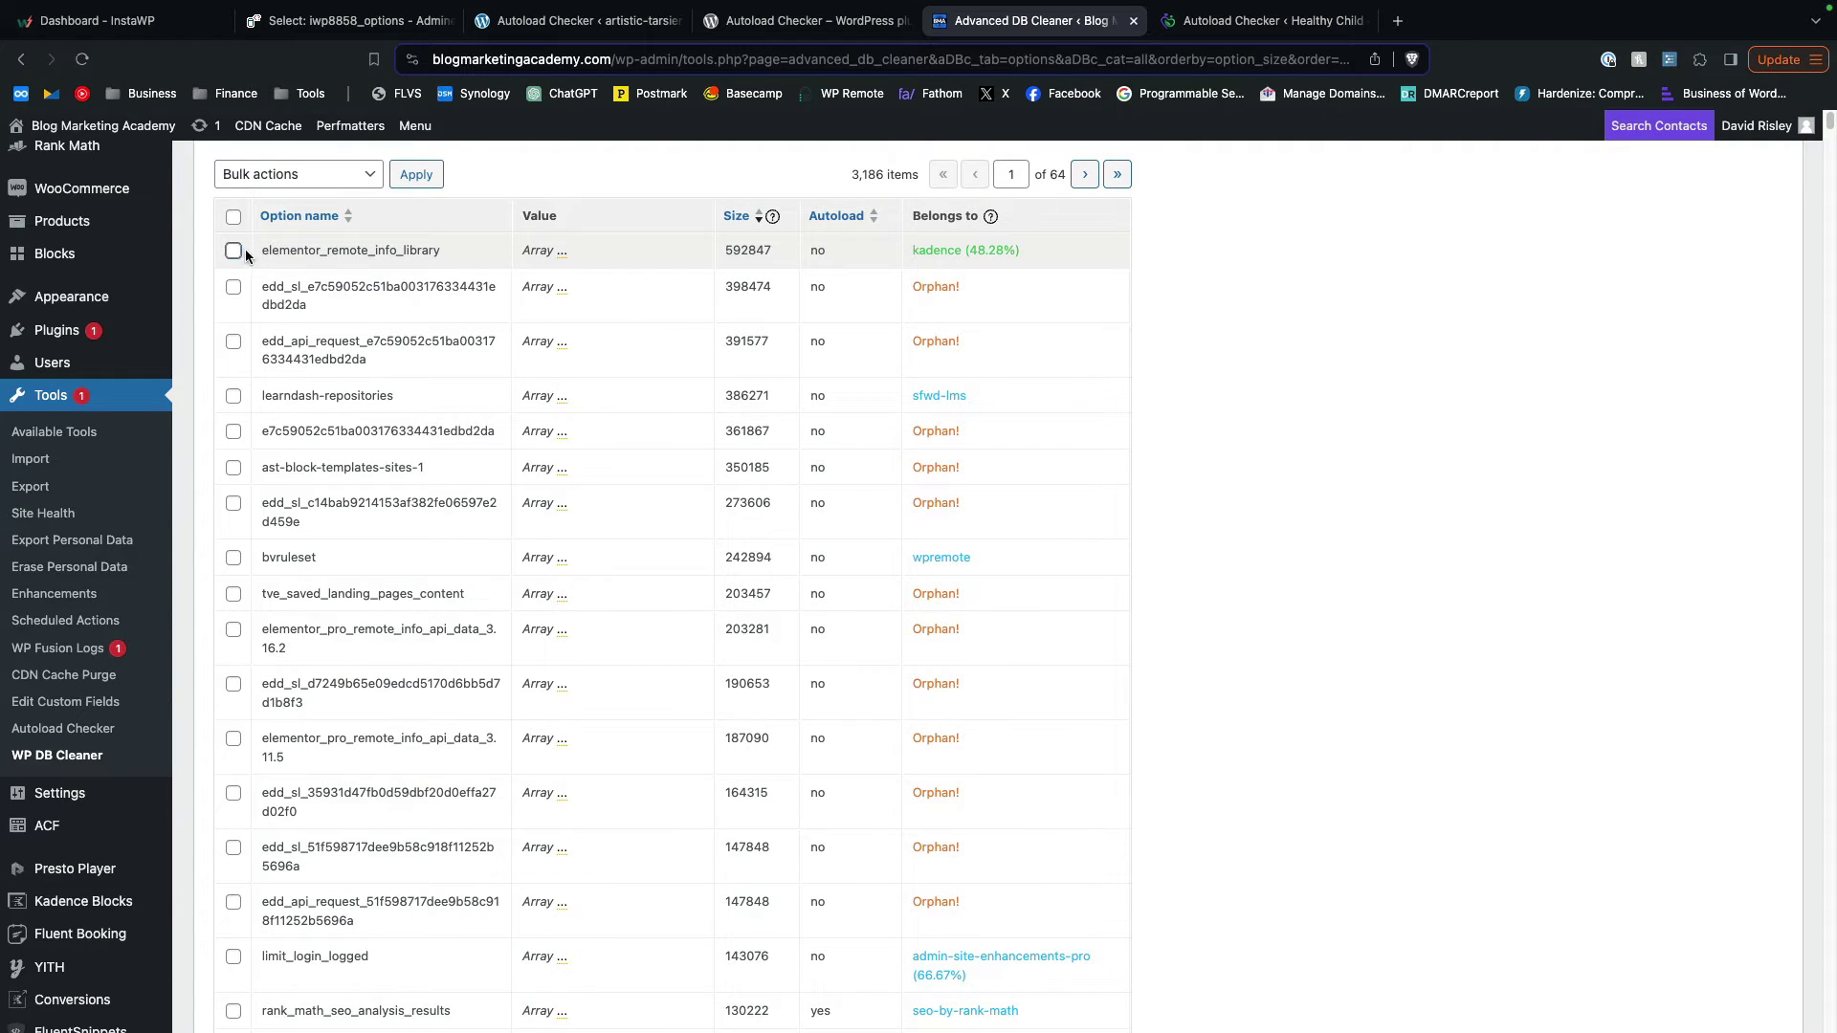
left_click_drag(264, 249, 484, 249)
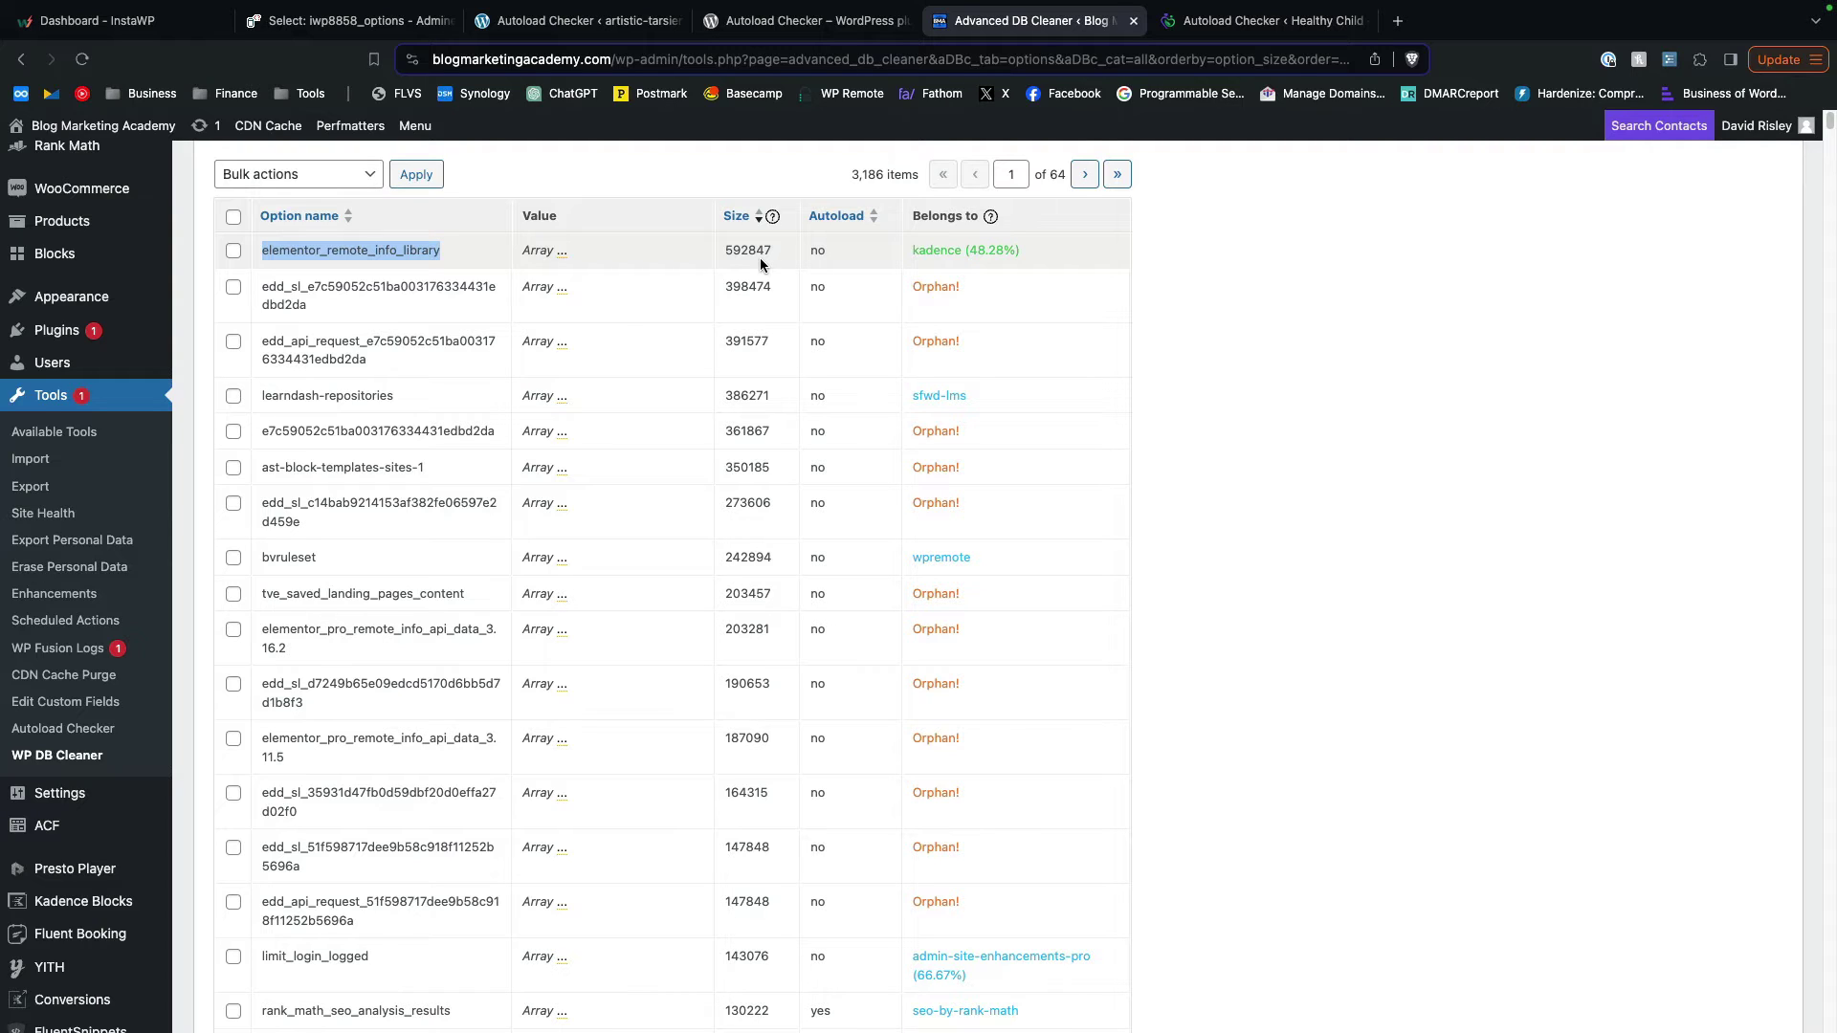
double_click(816, 252)
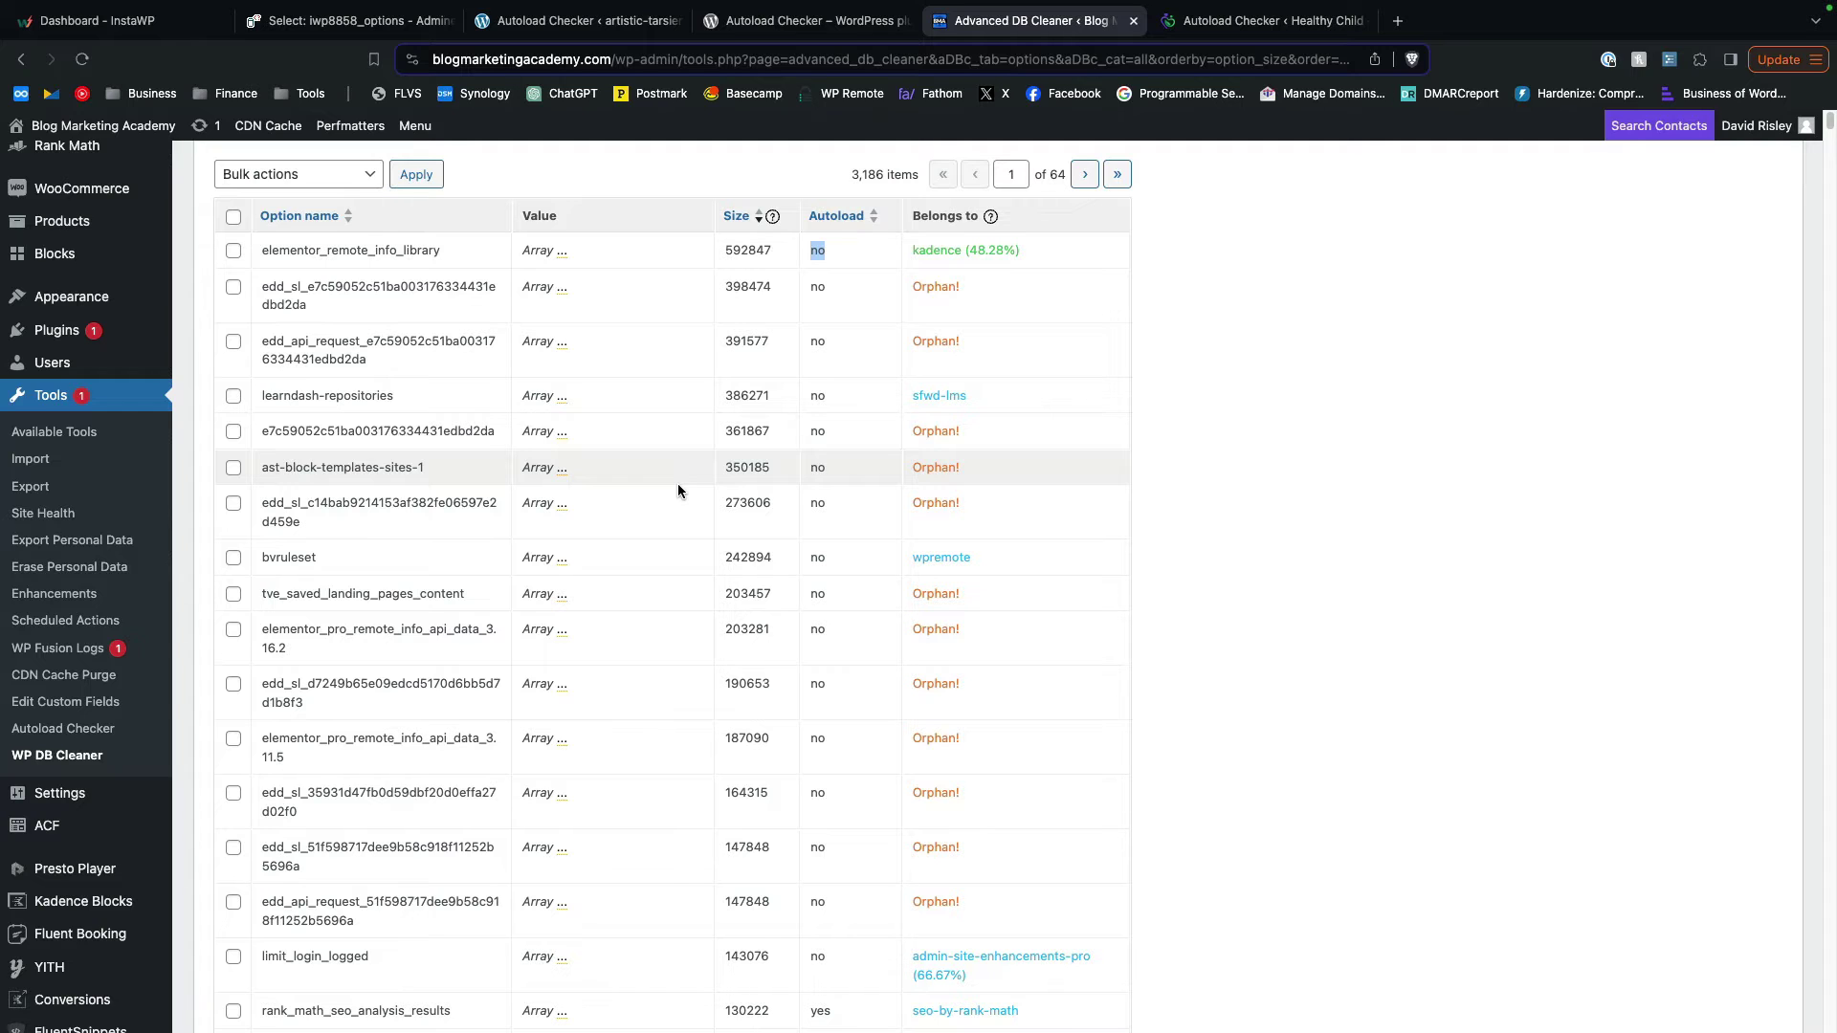
- Select elementor_remote_info_library and the edd_sl option below it, and view the bulk actions available for them
scroll(677, 484, "up", 3)
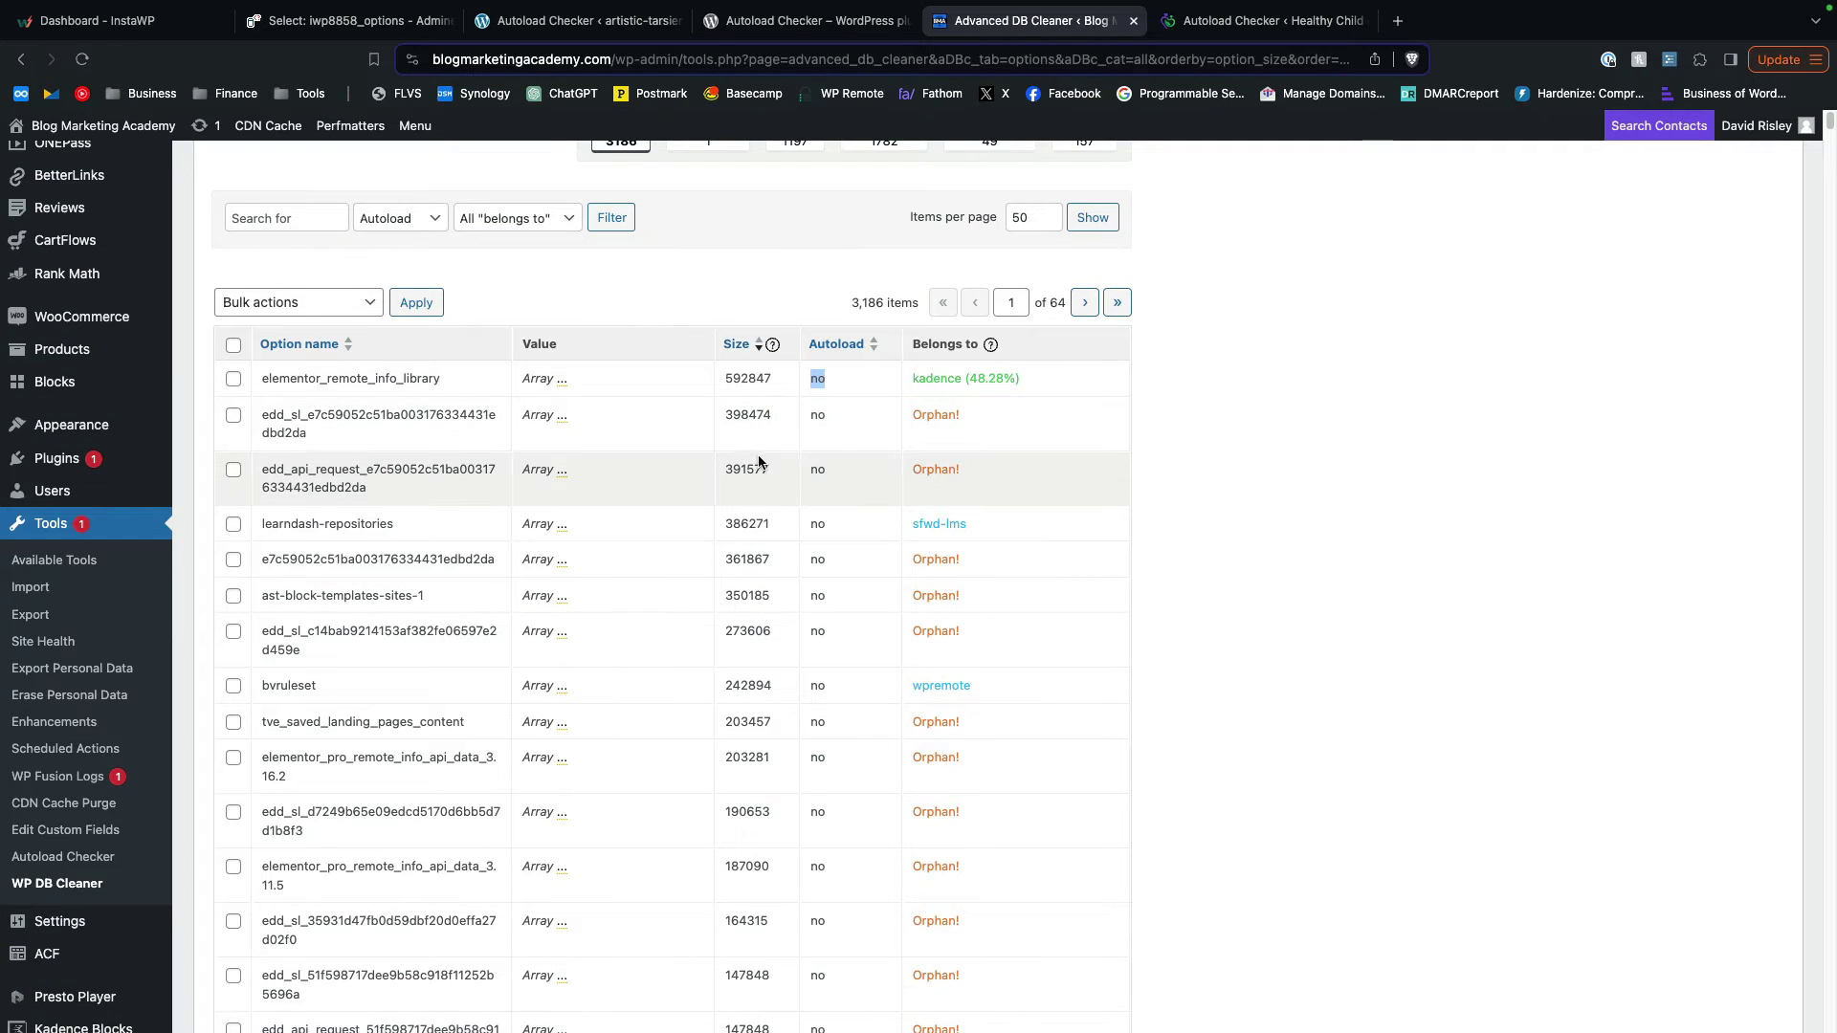
scroll(281, 482, "up", 1)
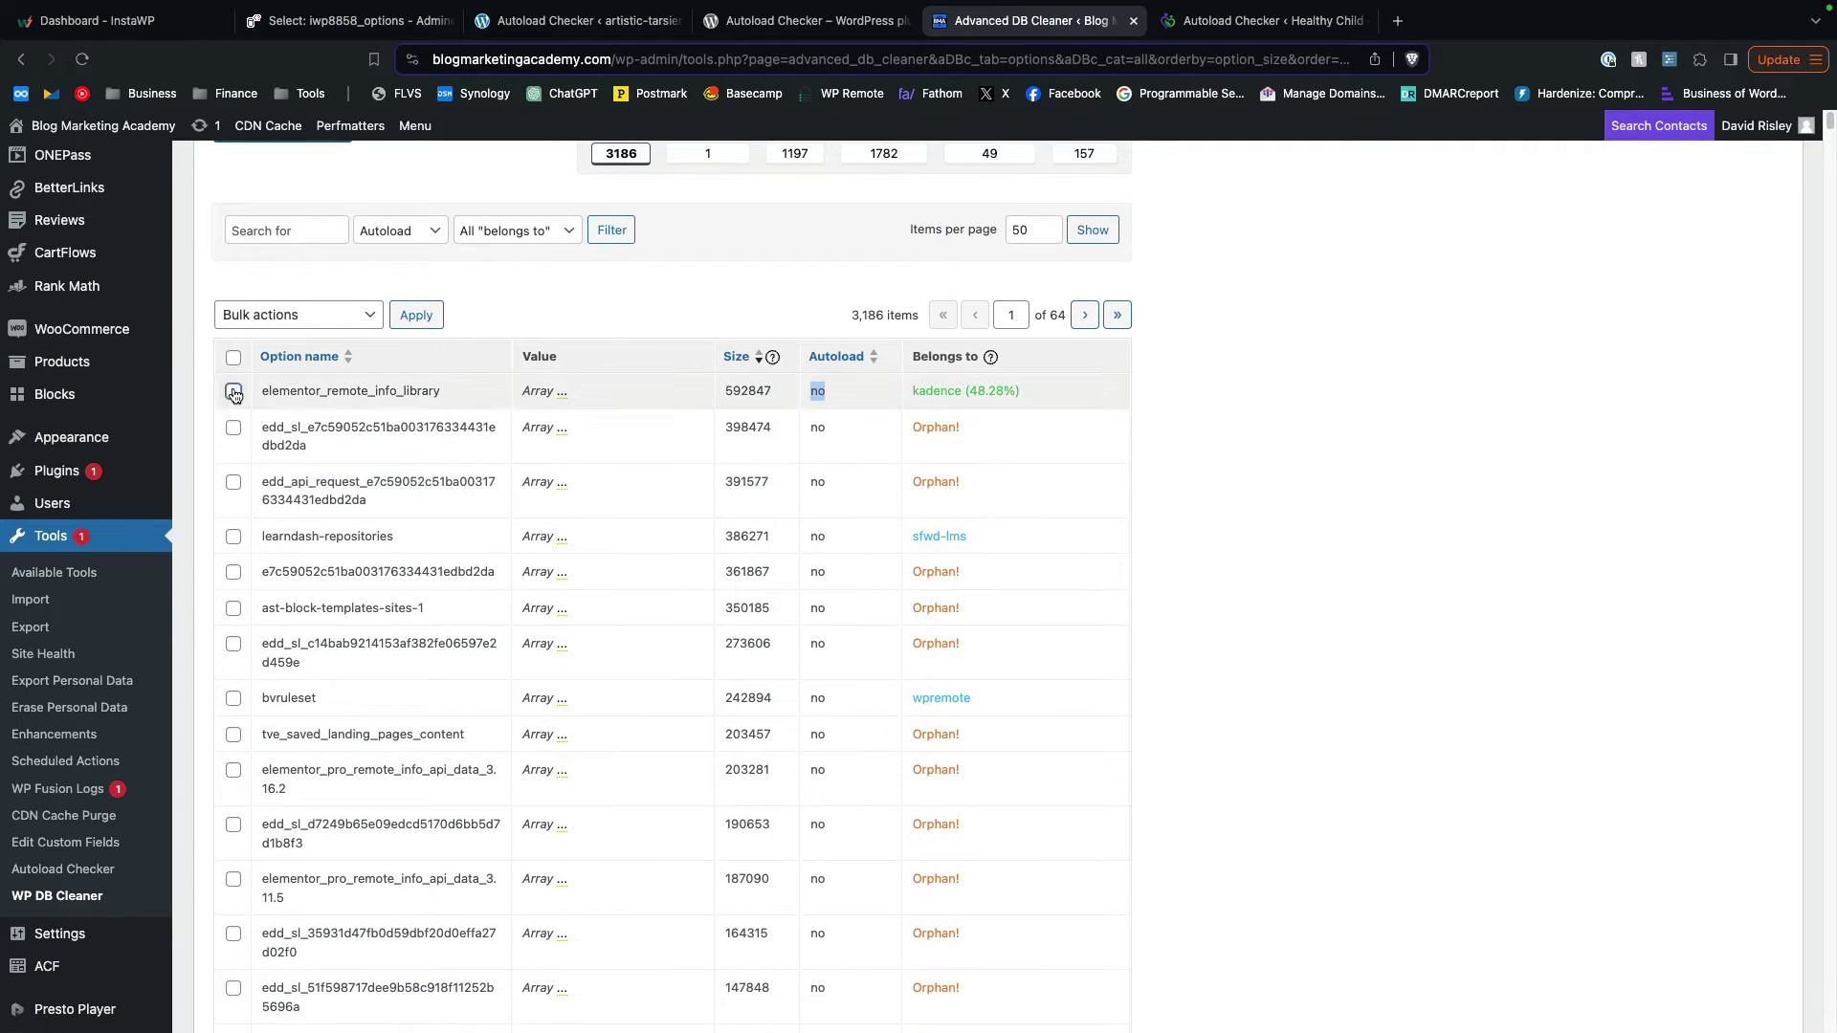
left_click(233, 390)
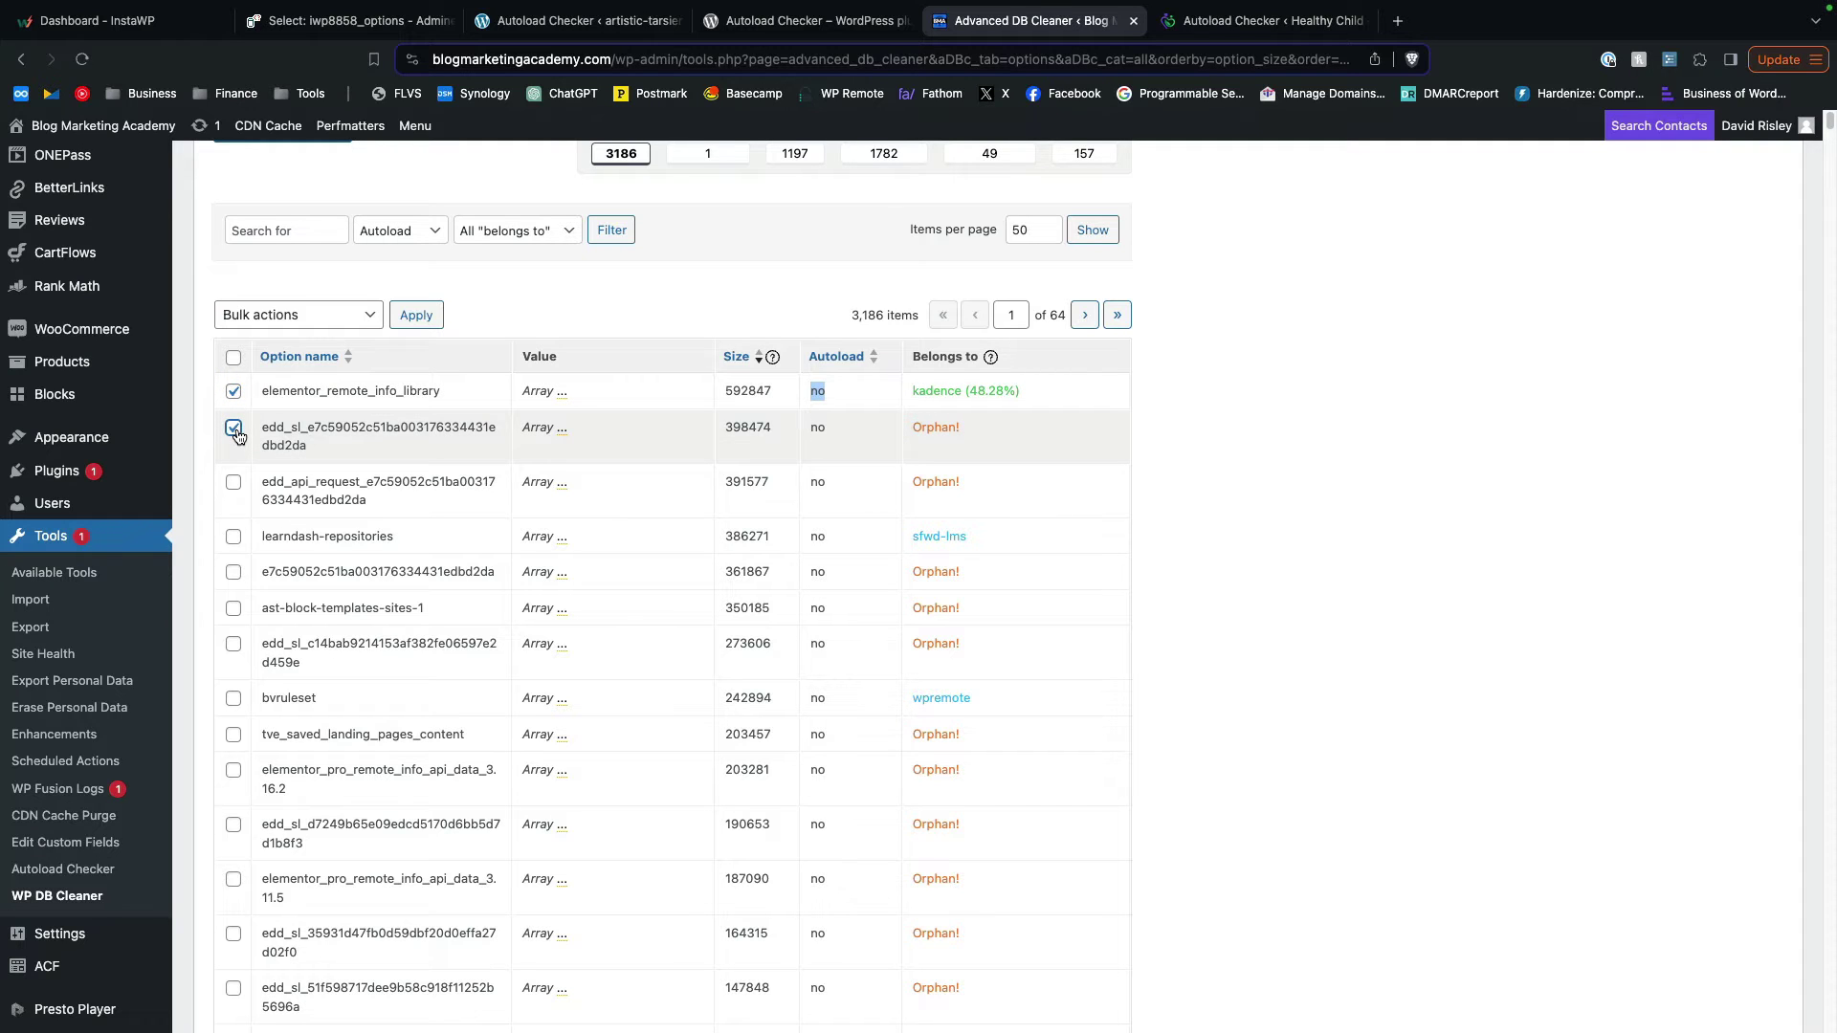
left_click(340, 316)
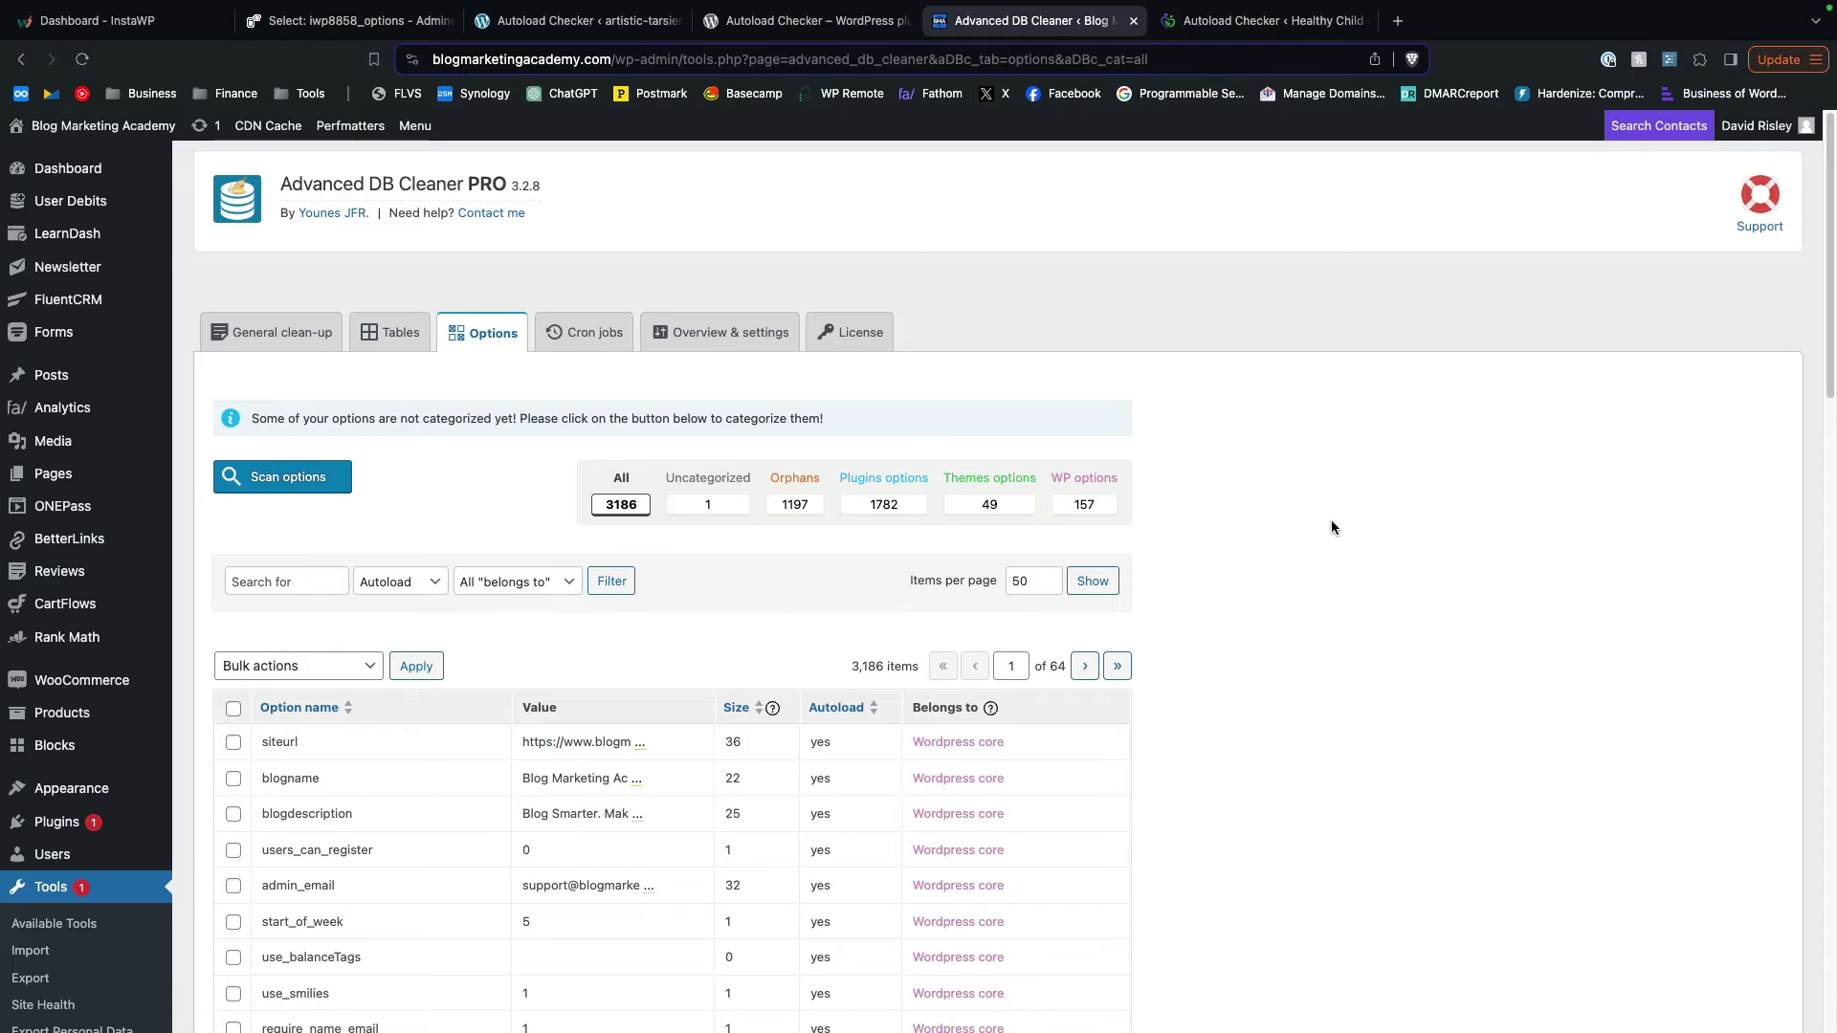
- Filter the options list by "thrive" and look through the matching options' sizes, autoload values and owners
scroll(1331, 521, "down", 3)
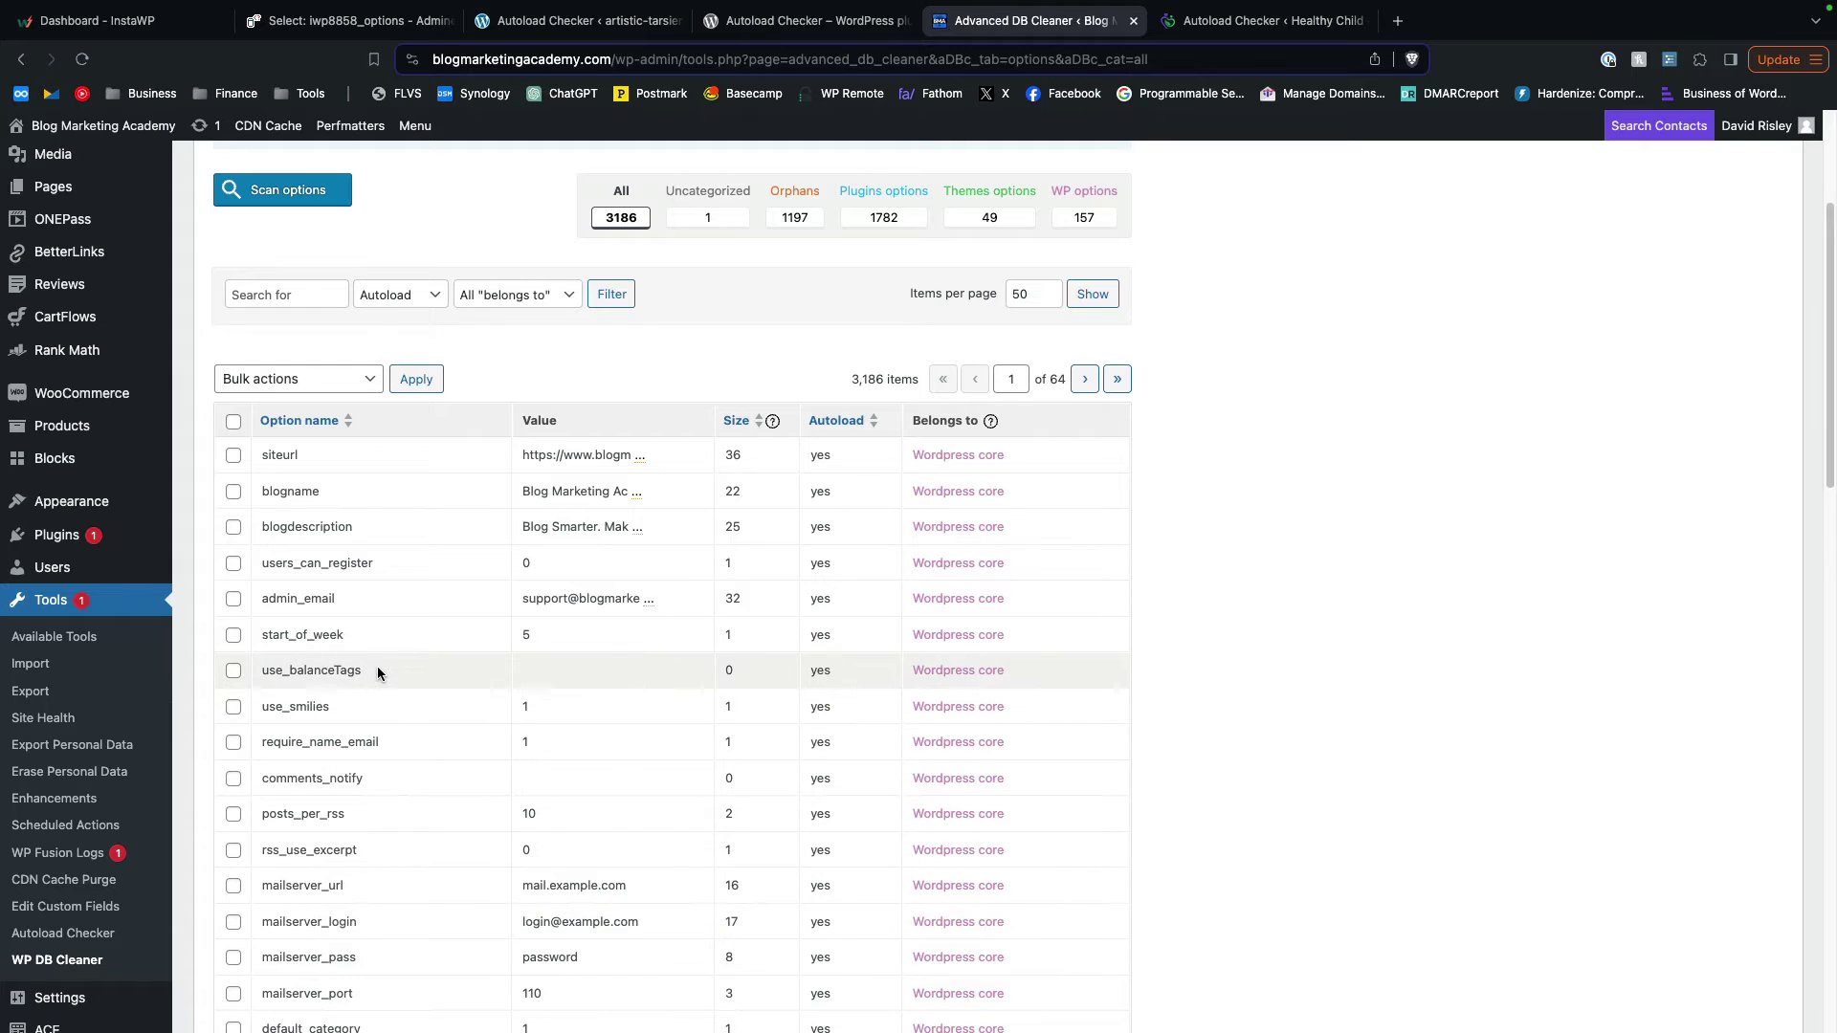
scroll(375, 670, "up", 3)
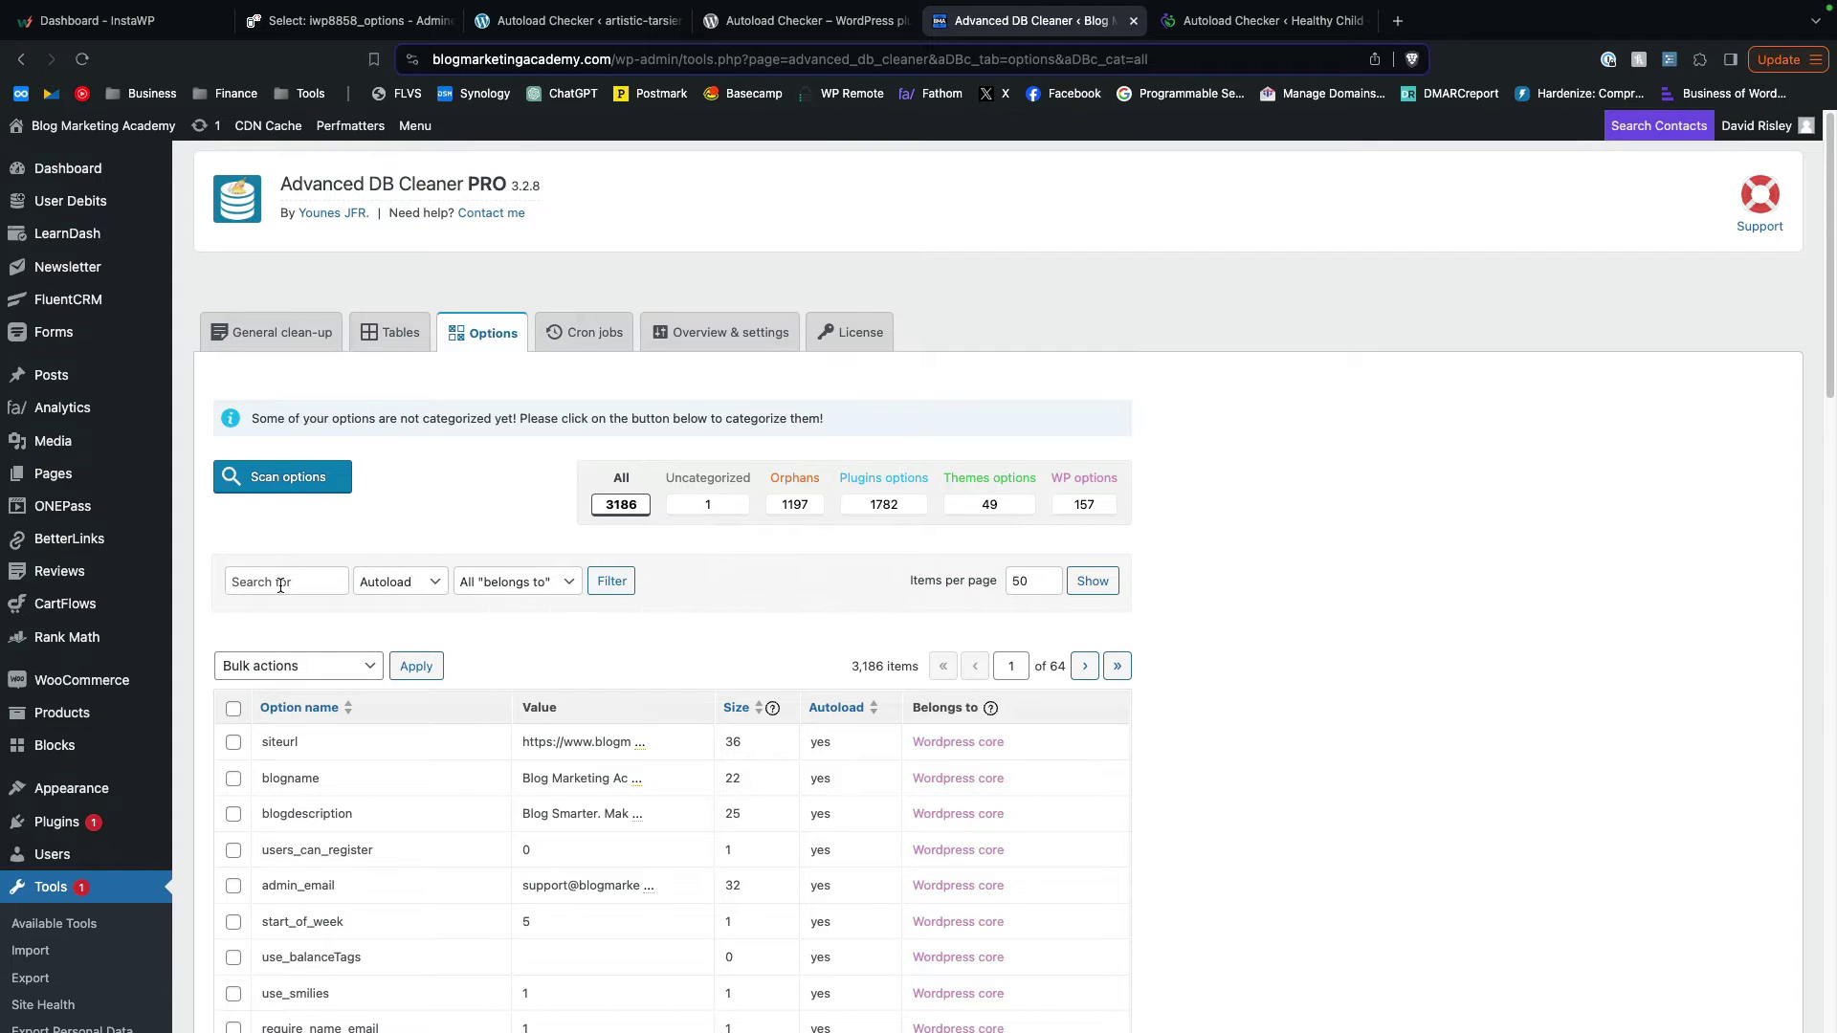
left_click(281, 581)
type("thrive")
left_click(612, 581)
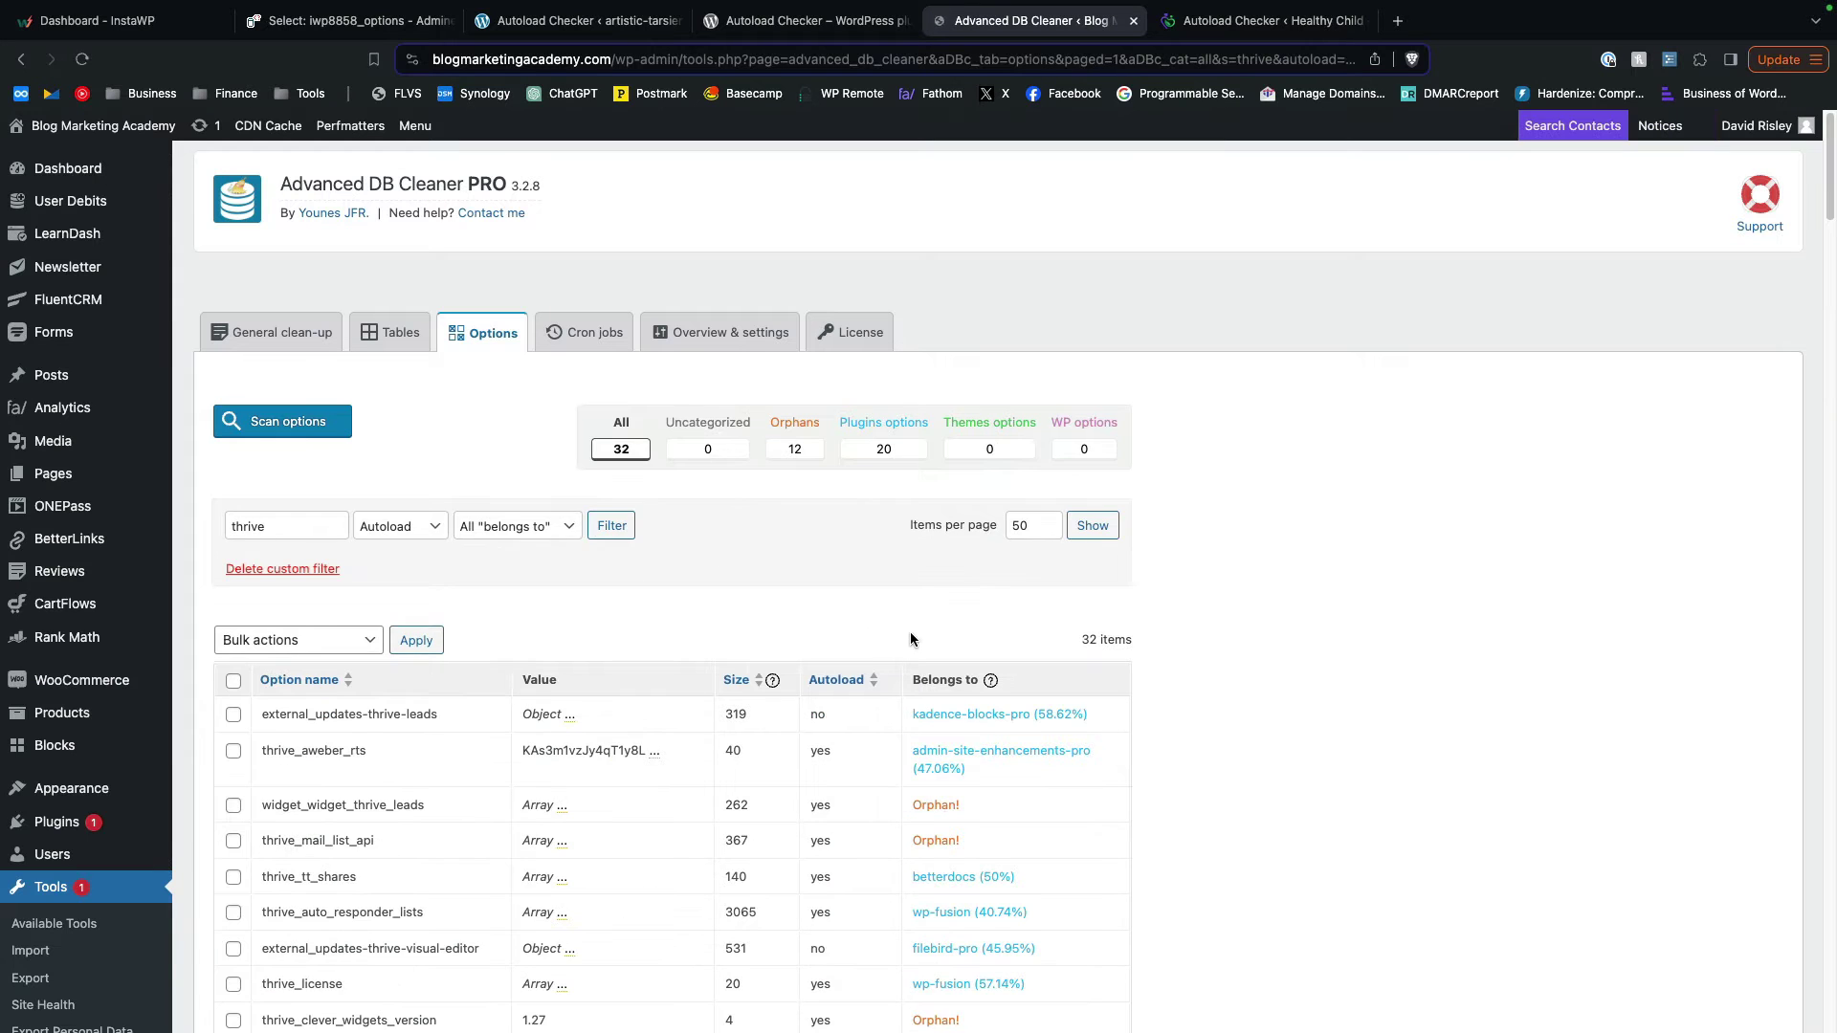
scroll(383, 689, "down", 3)
scroll(344, 685, "down", 1)
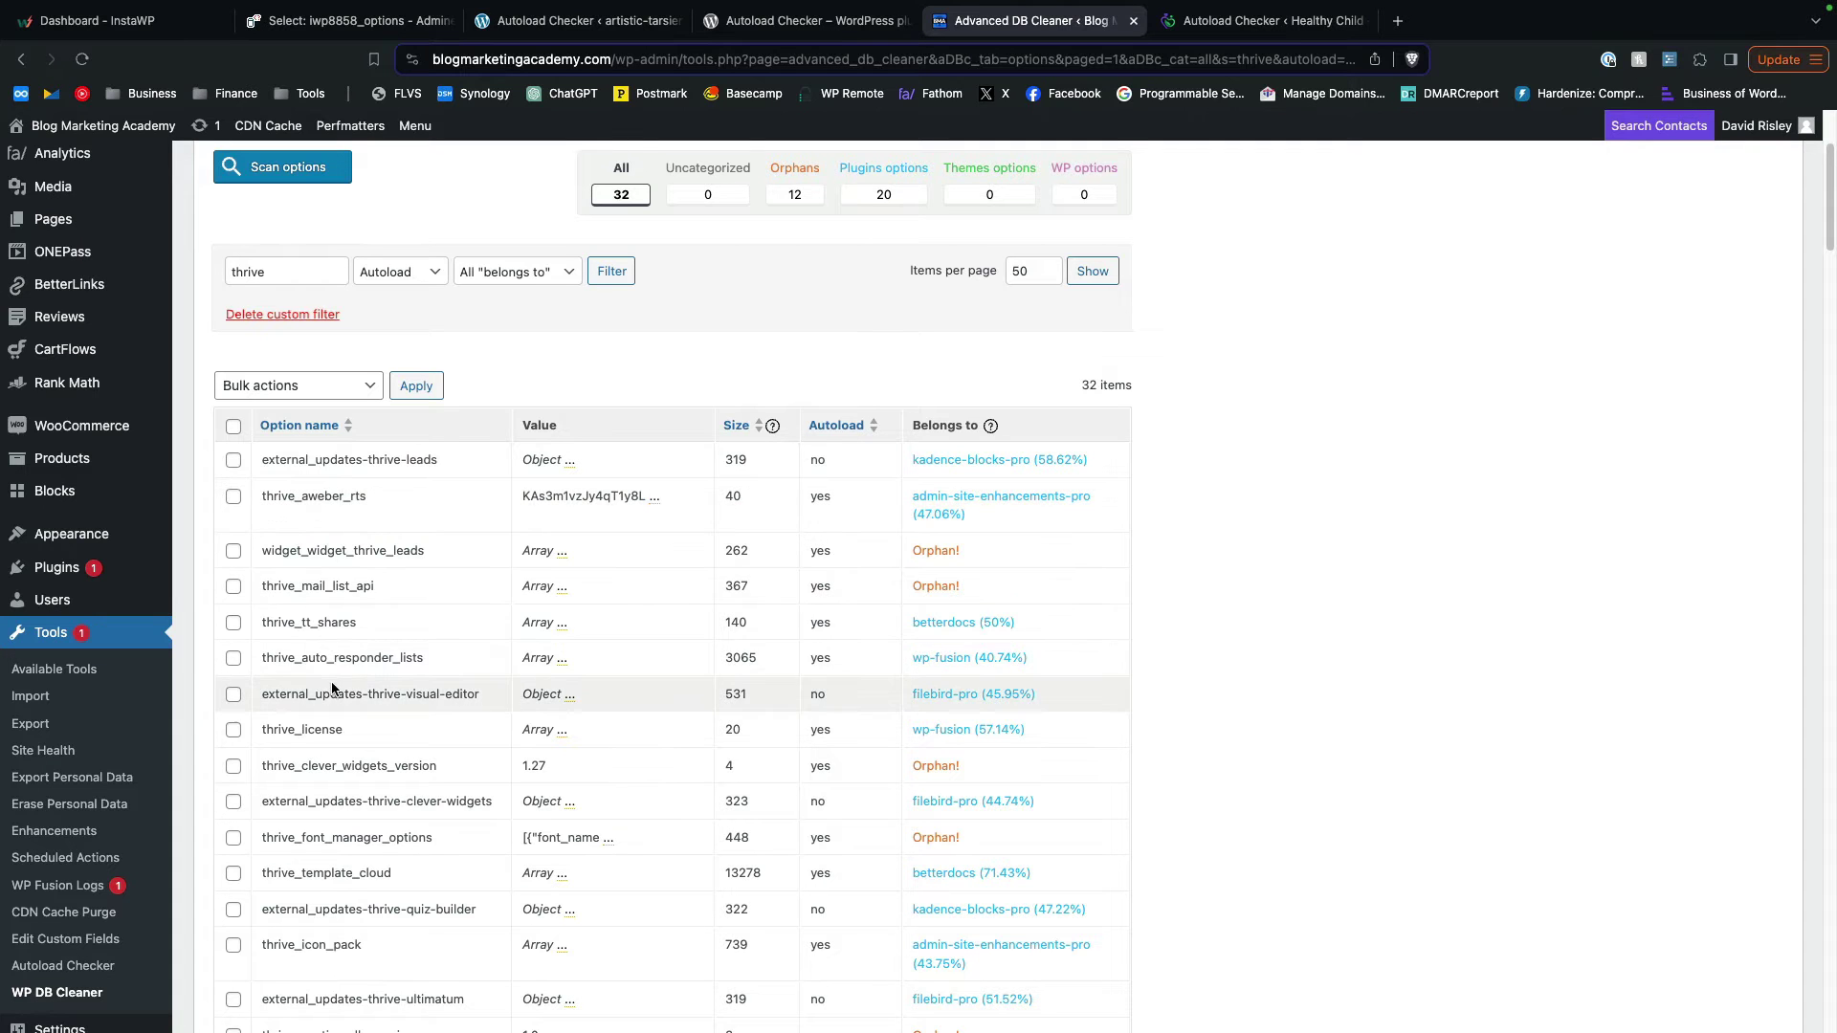
scroll(324, 546, "down", 5)
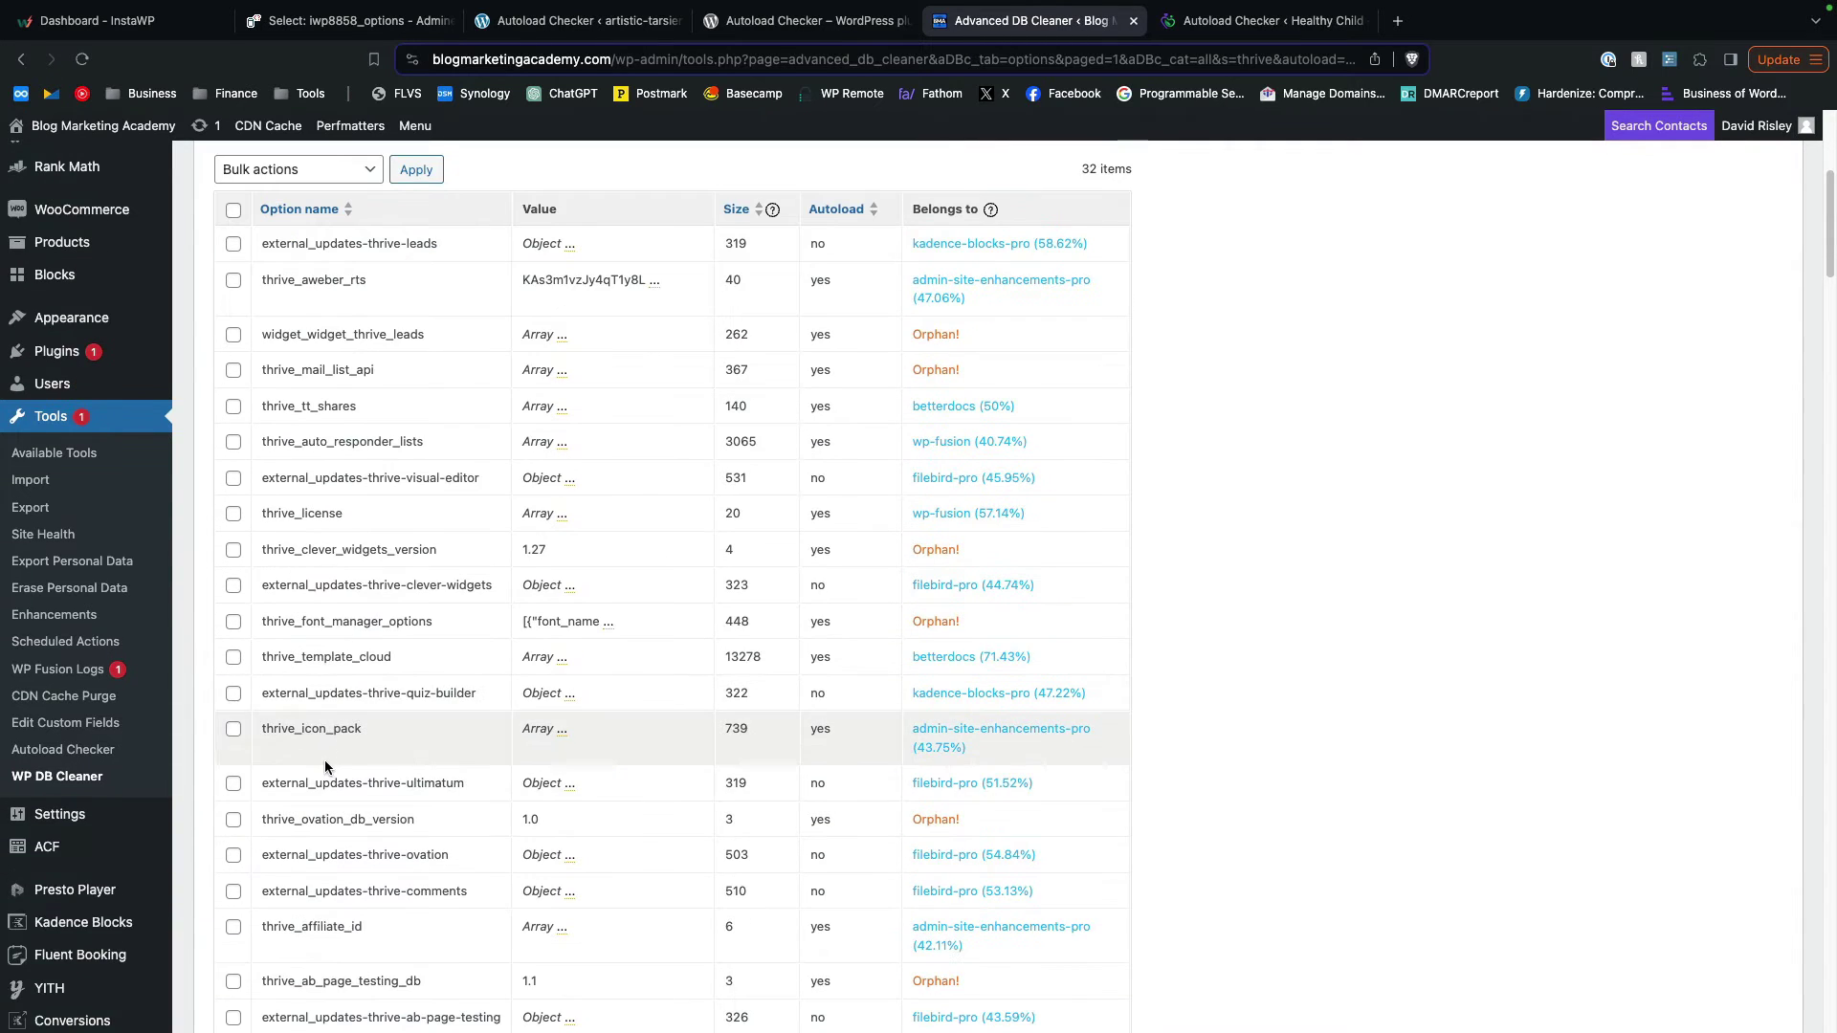
scroll(320, 746, "down", 6)
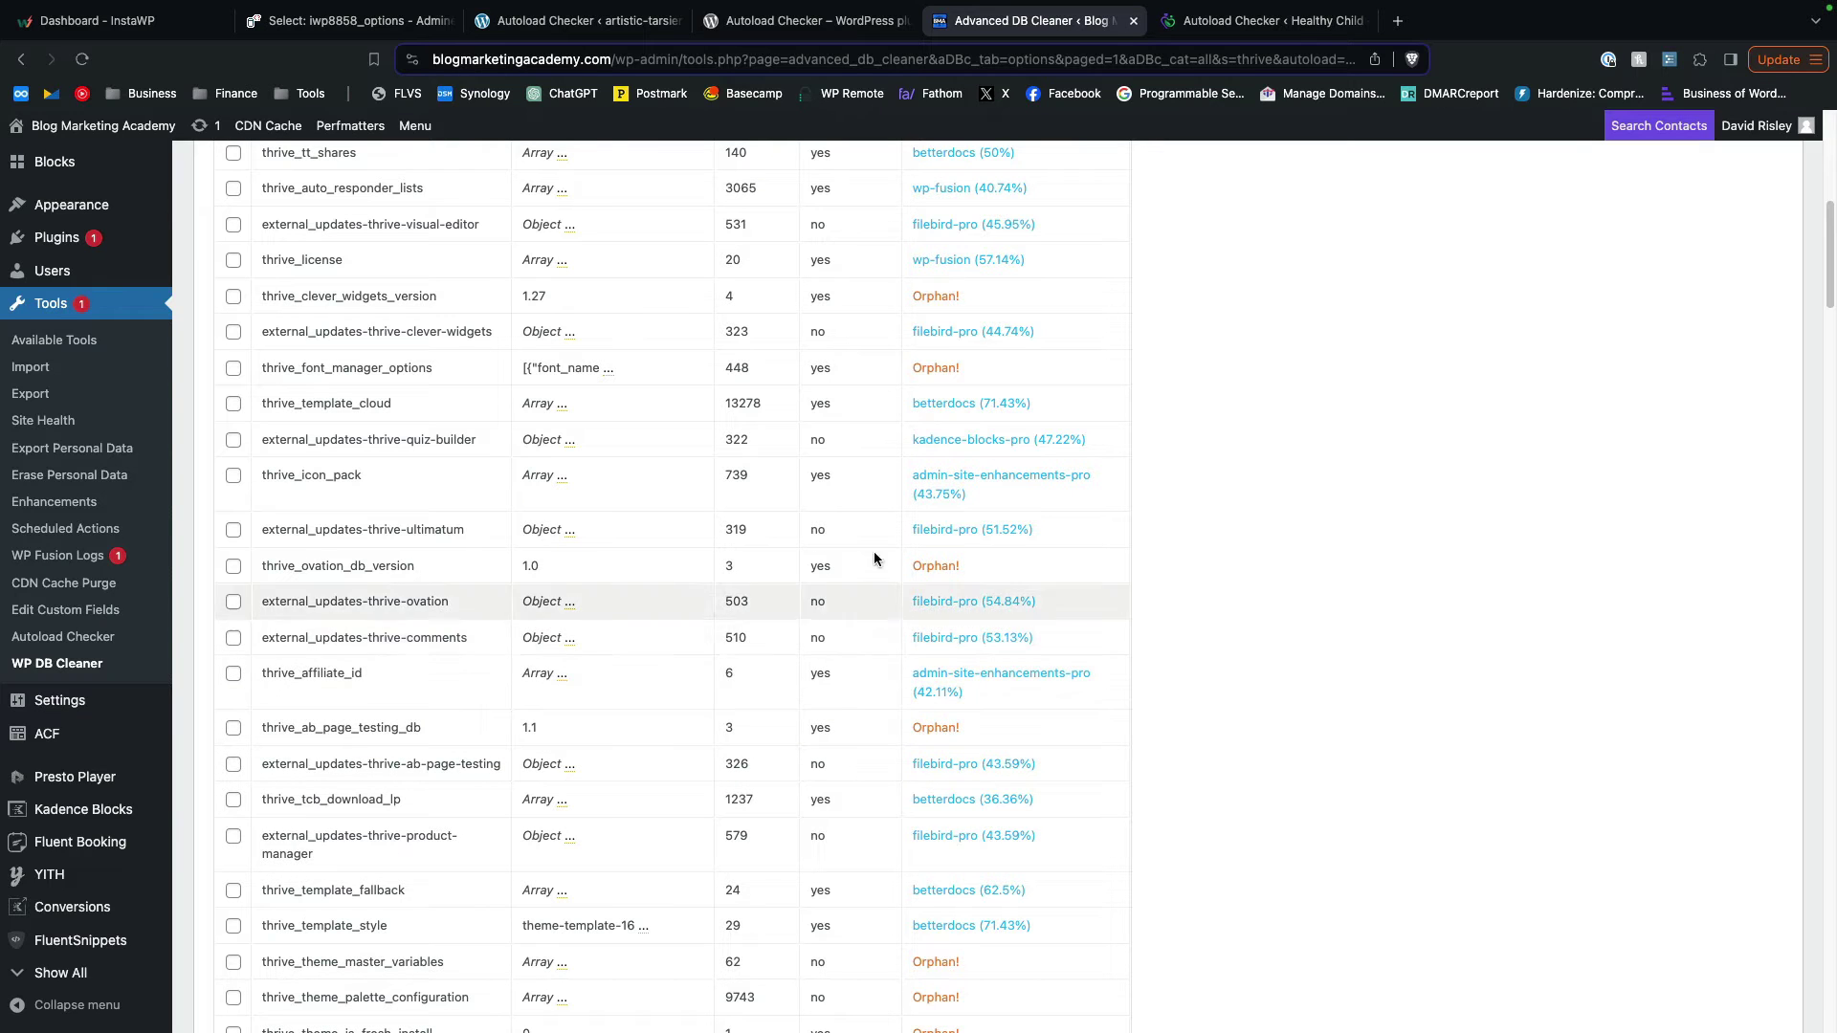
scroll(853, 579, "down", 3)
scroll(852, 579, "down", 4)
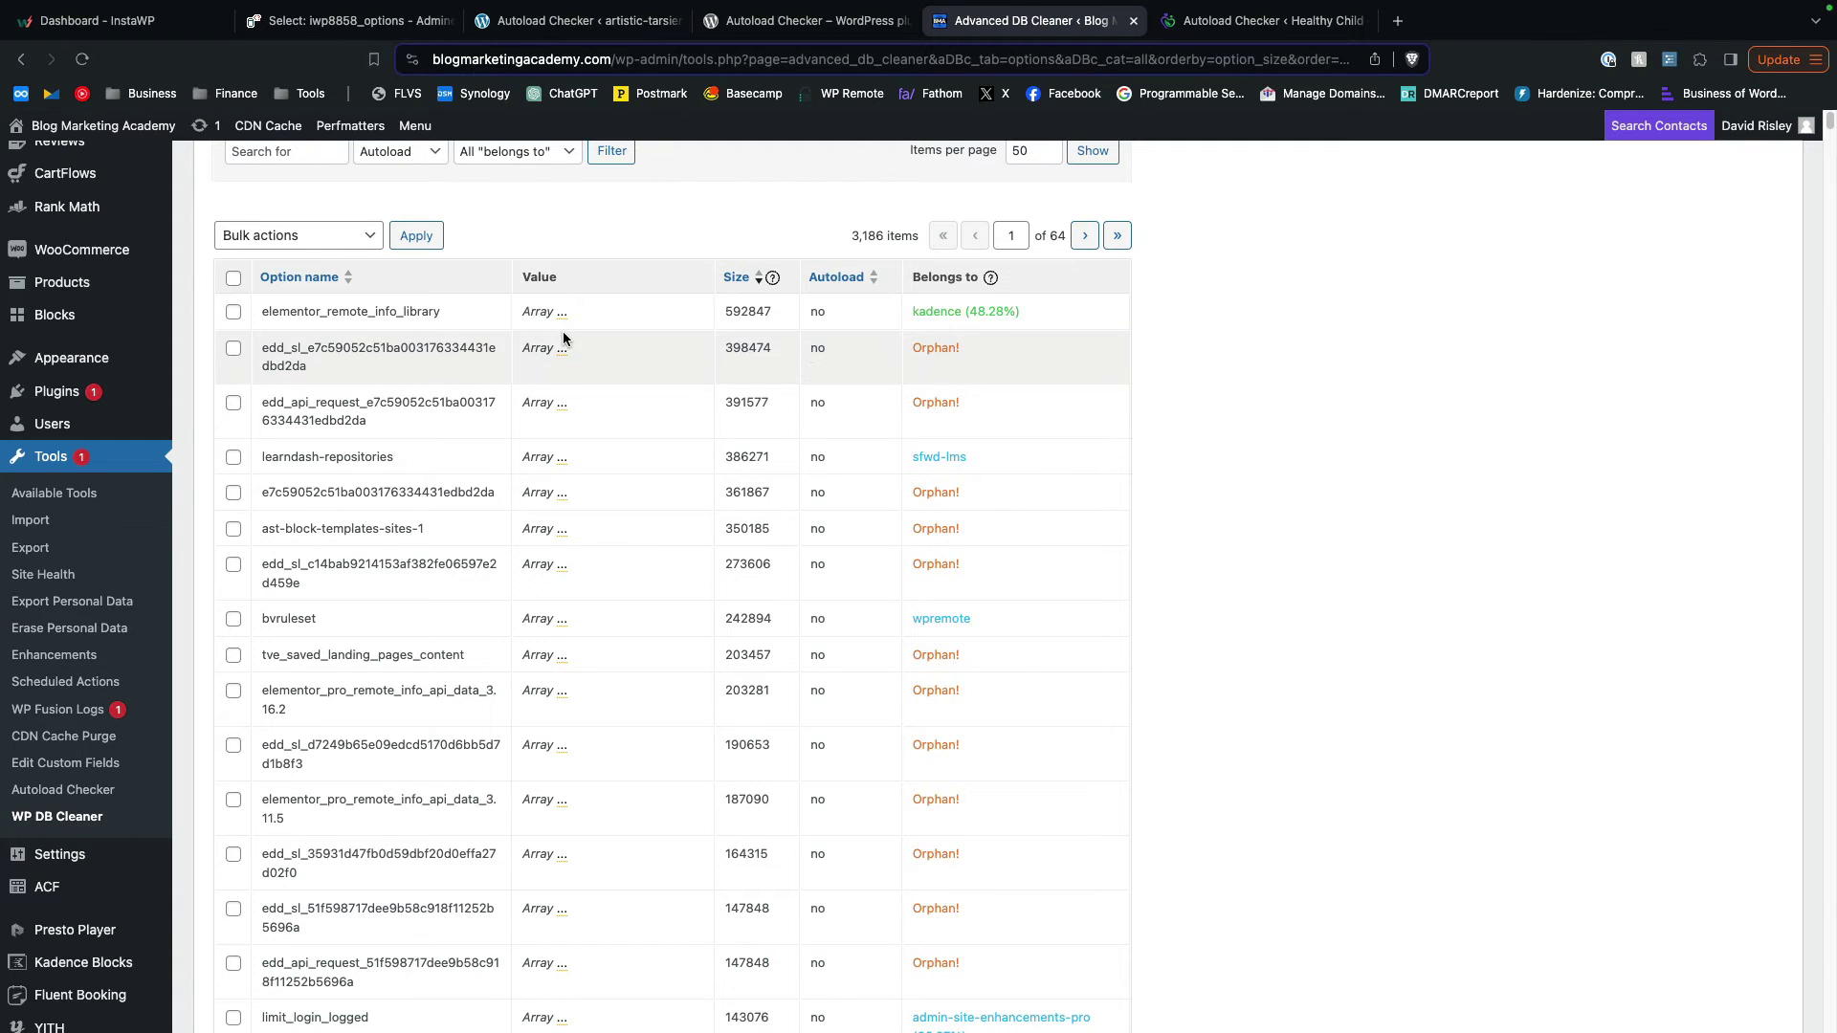
- Inspect the stored values of the largest options in the size-sorted list, including elementor_remote_info_library and the orphaned edd_sl and edd_api_request entries
scroll(626, 438, "up", 5)
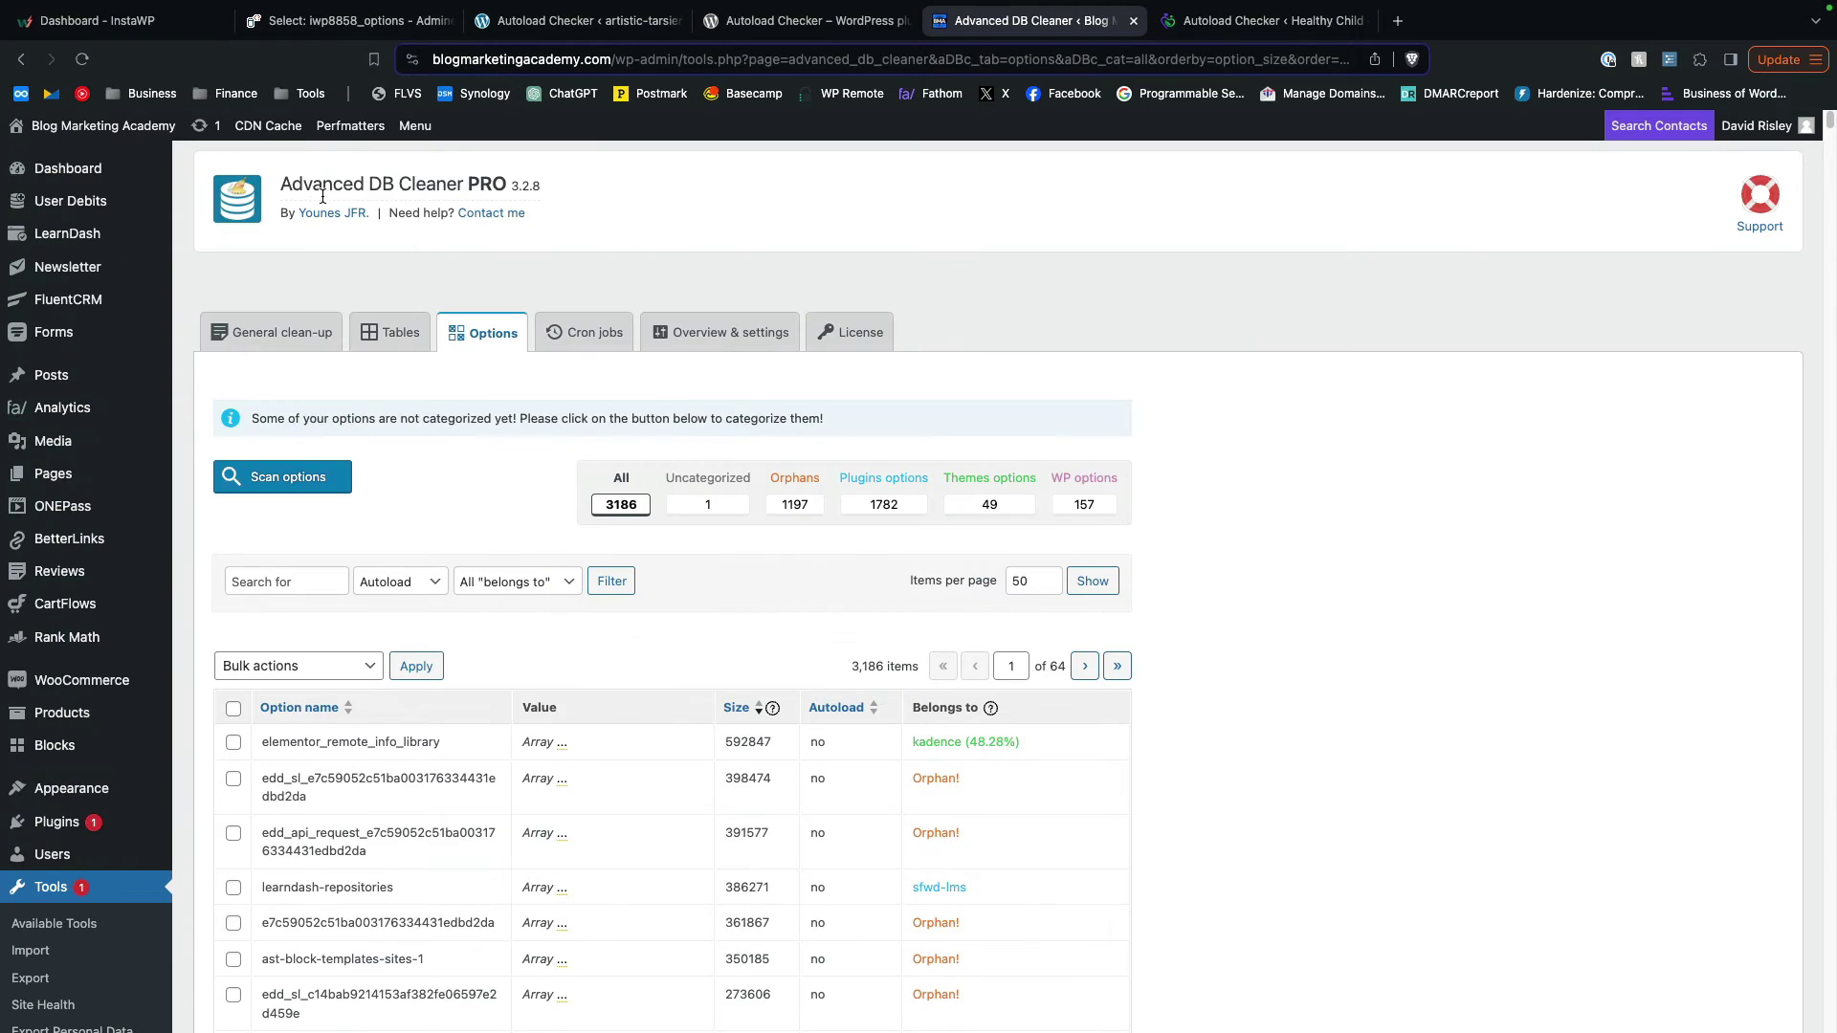
scroll(660, 337, "down", 3)
scroll(659, 330, "down", 1)
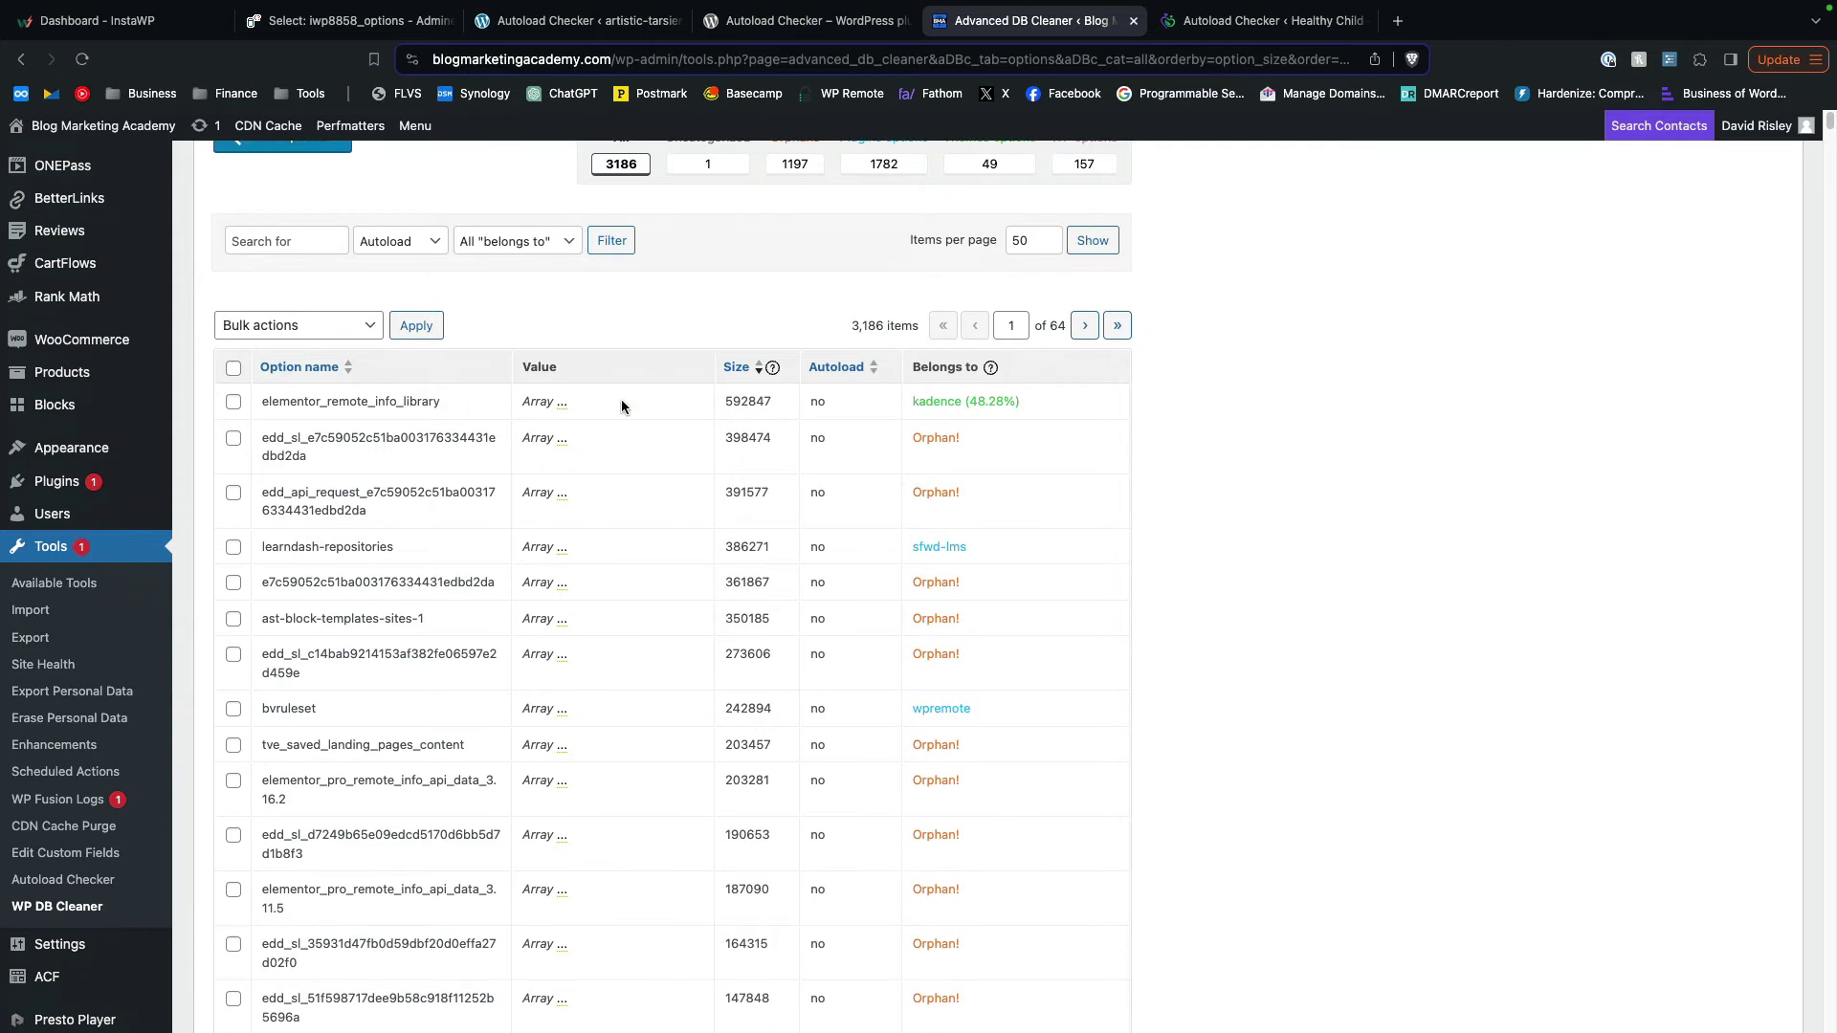
mouse_move(561, 409)
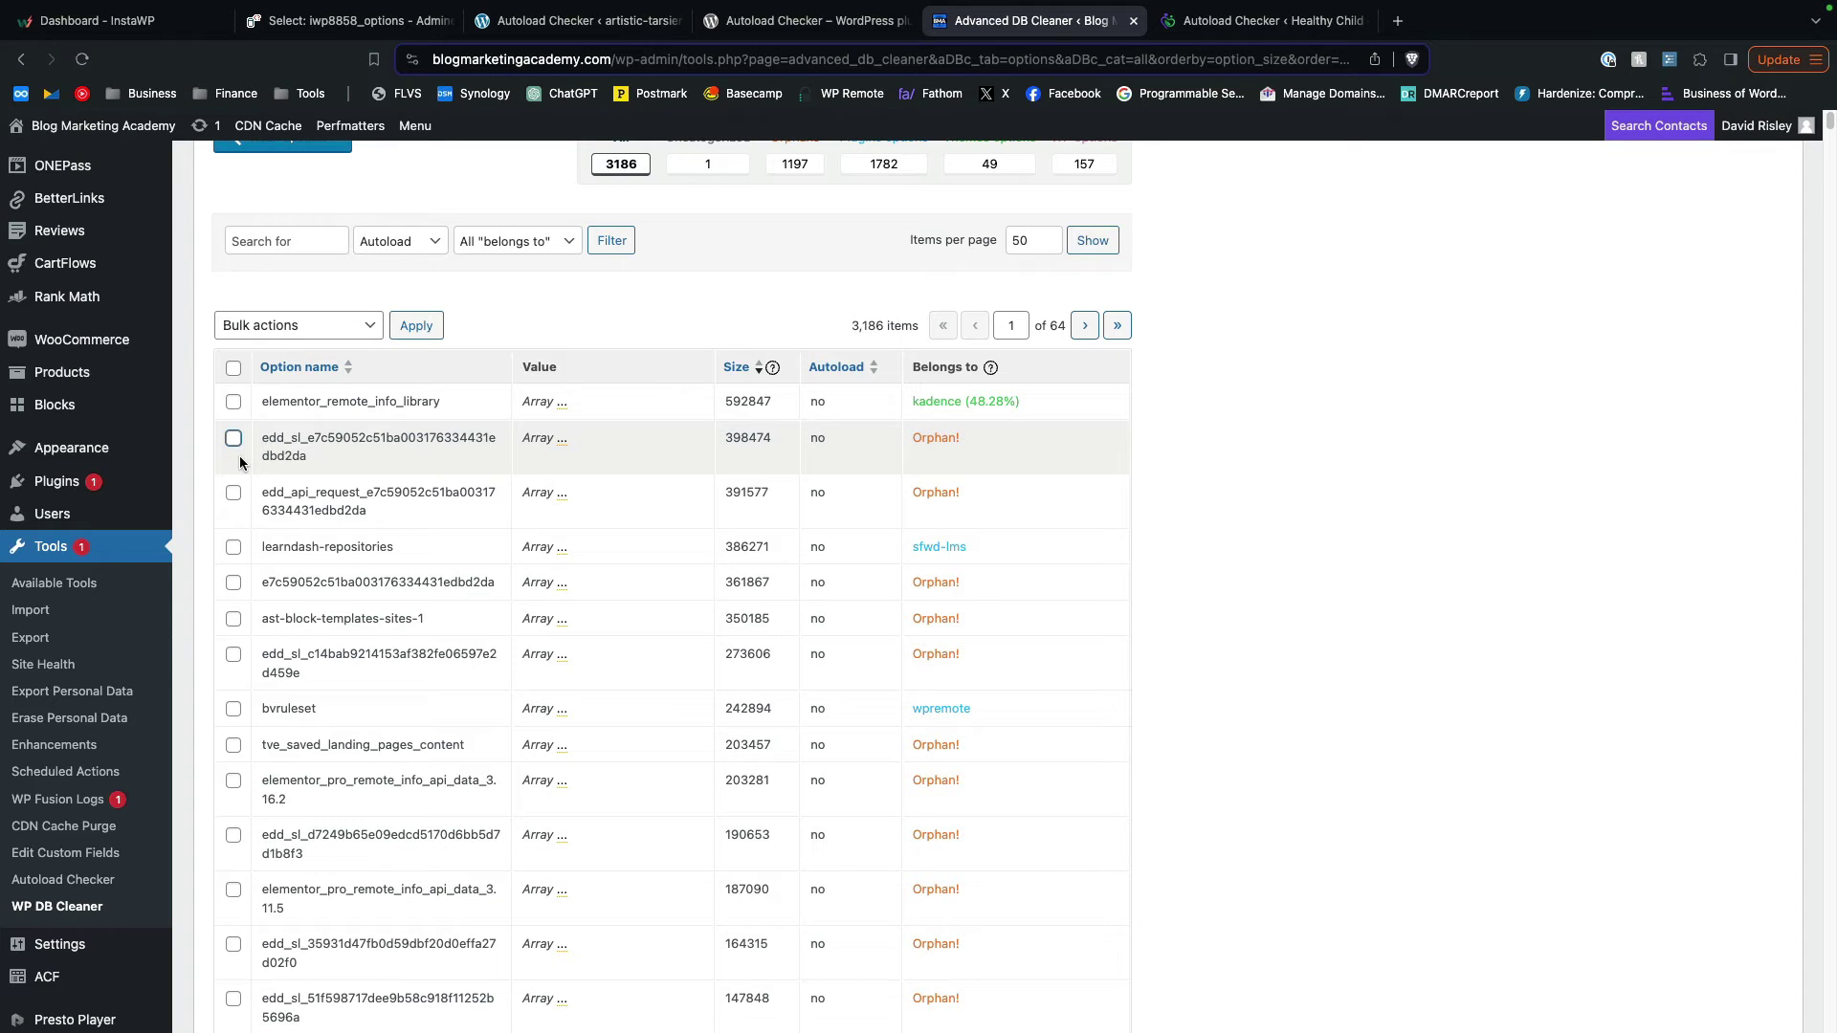
mouse_move(562, 446)
double_click(749, 439)
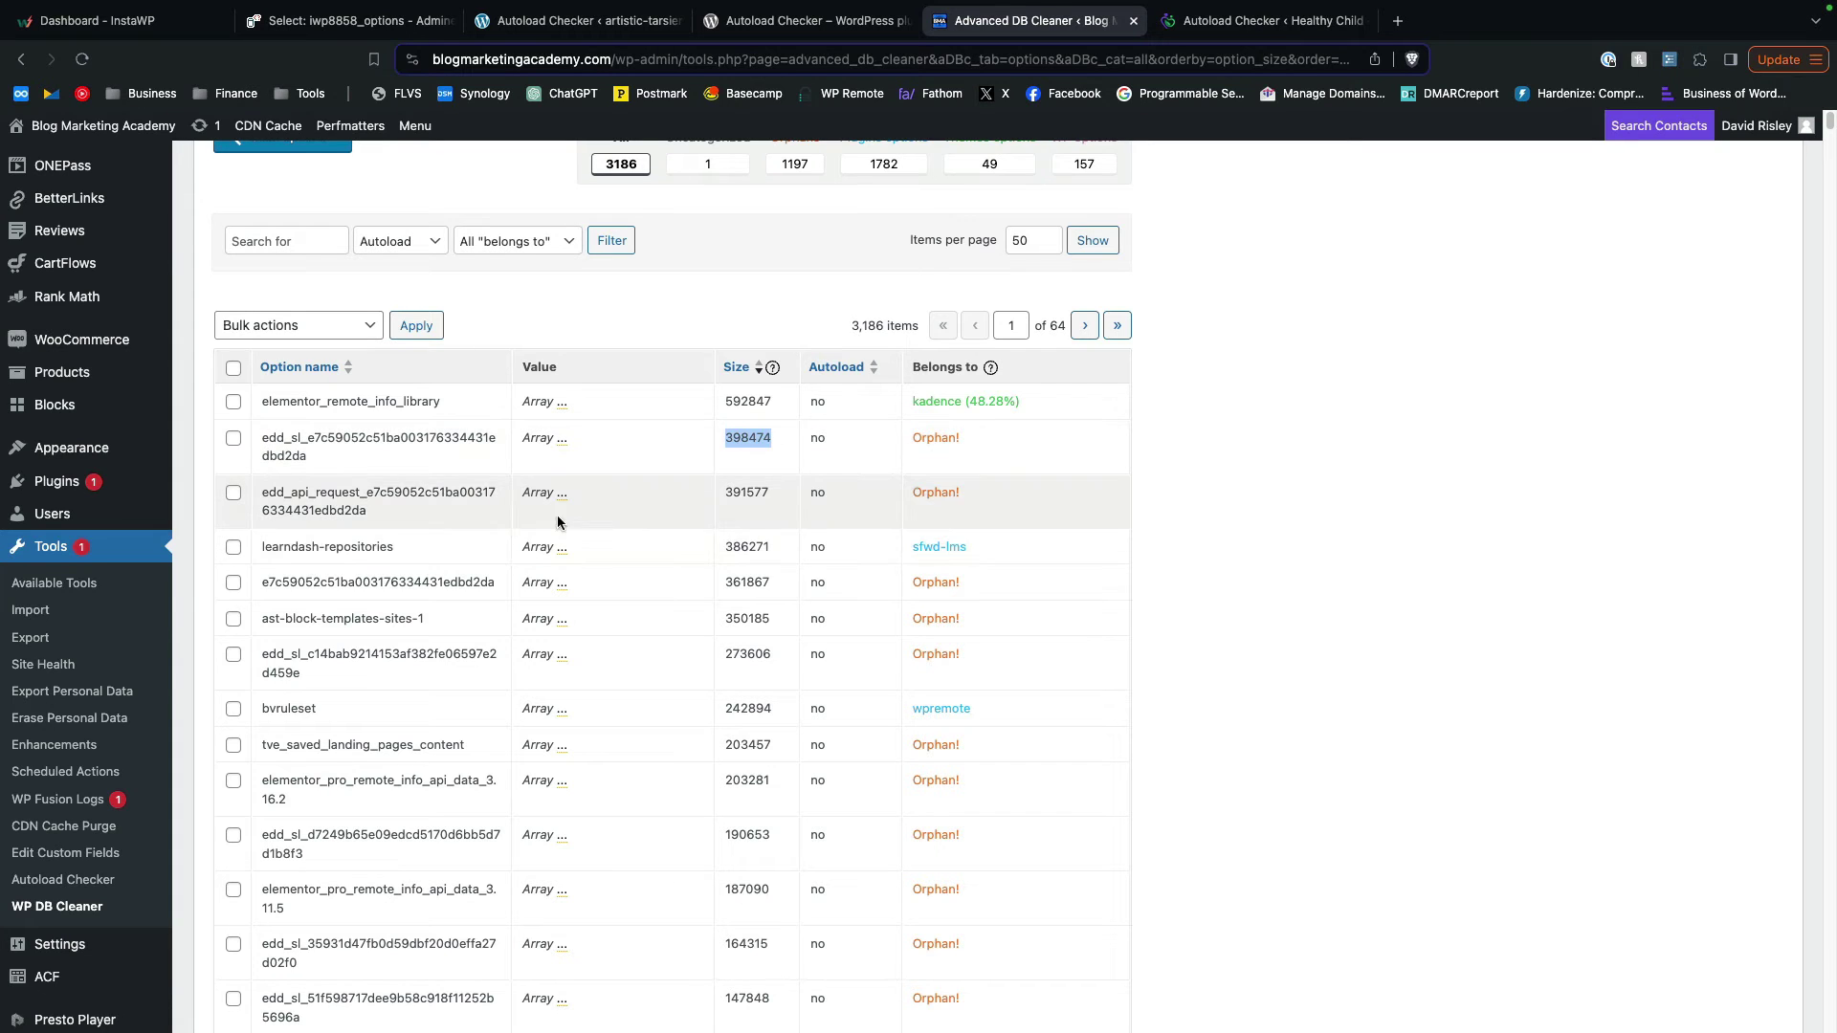
mouse_move(566, 500)
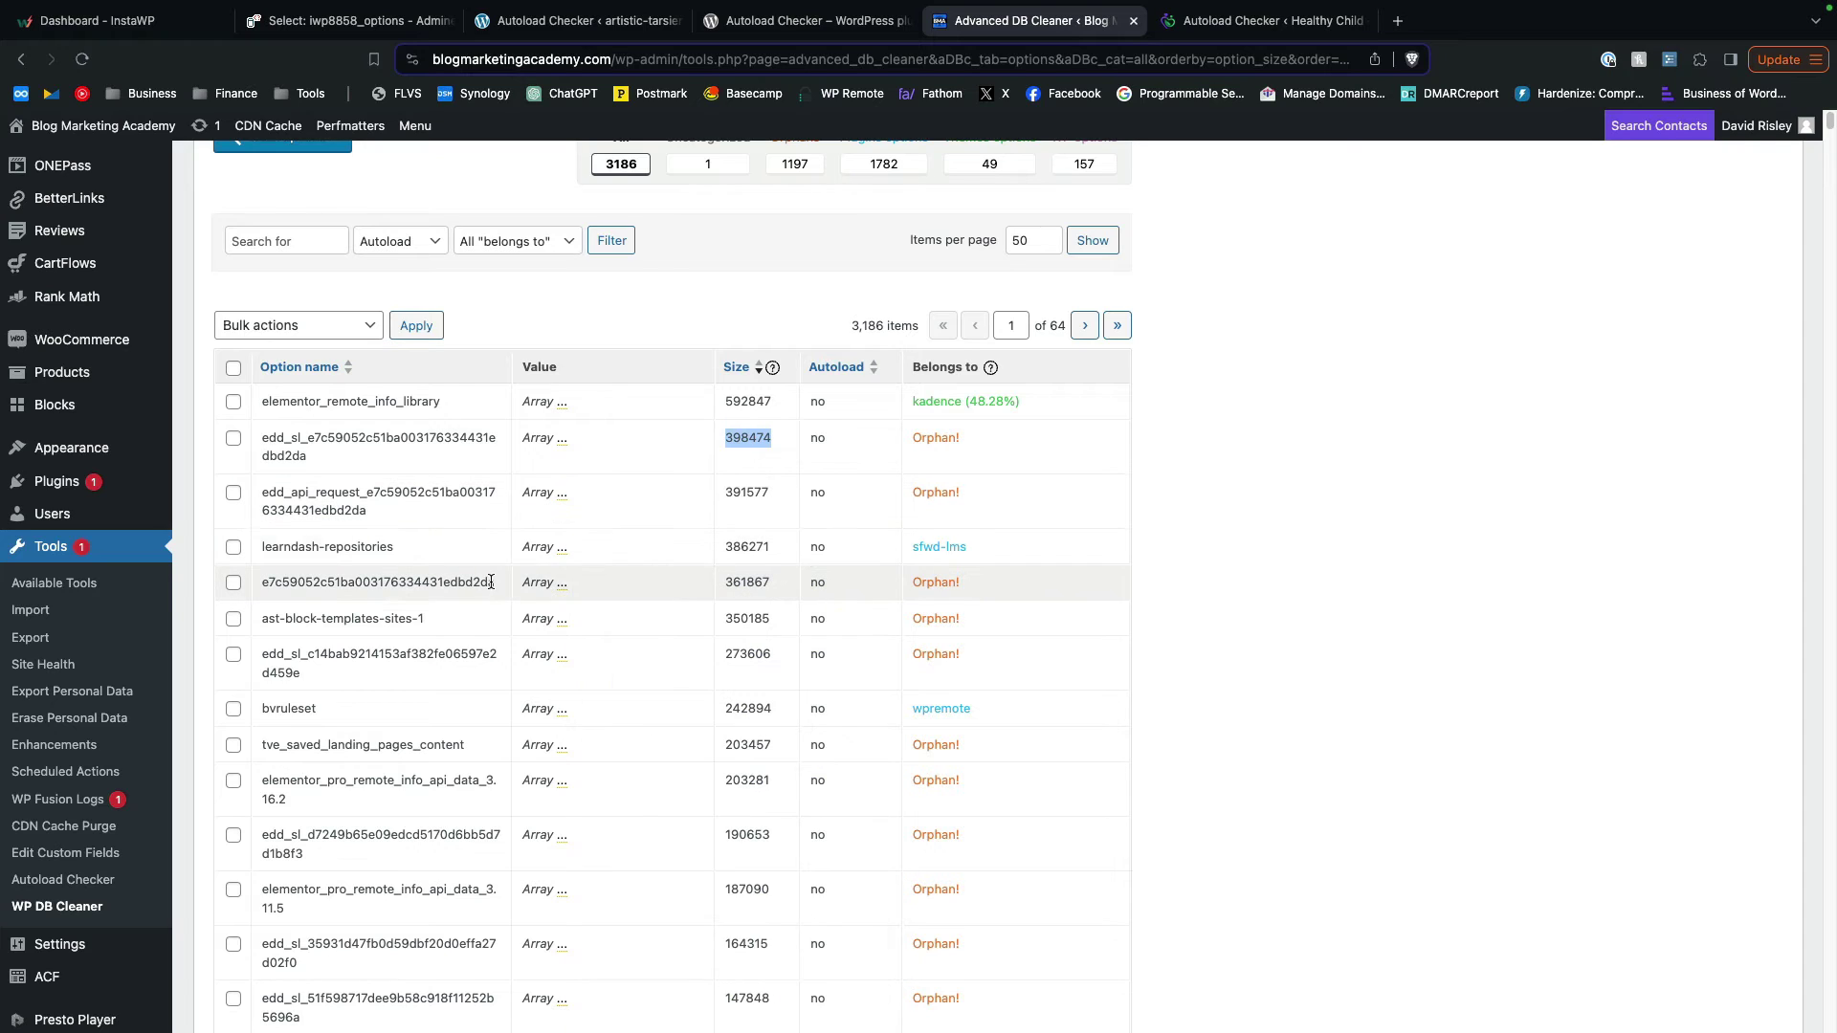
mouse_move(567, 589)
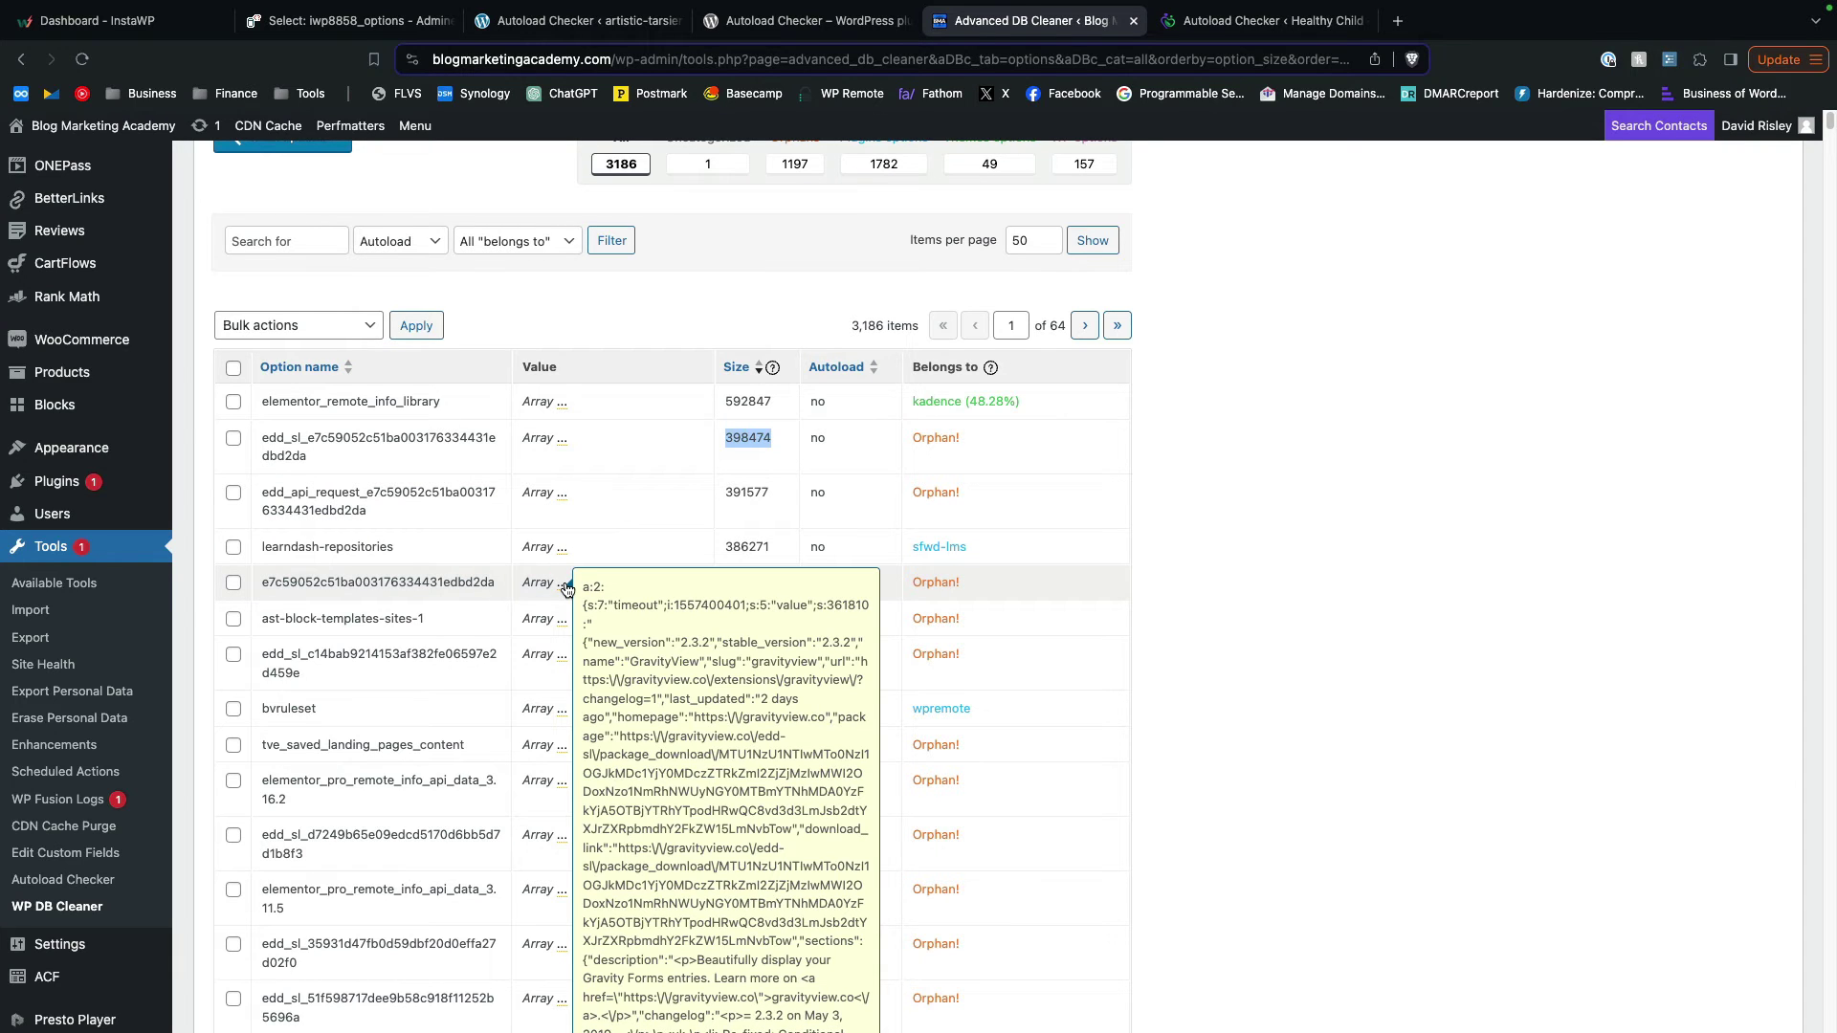